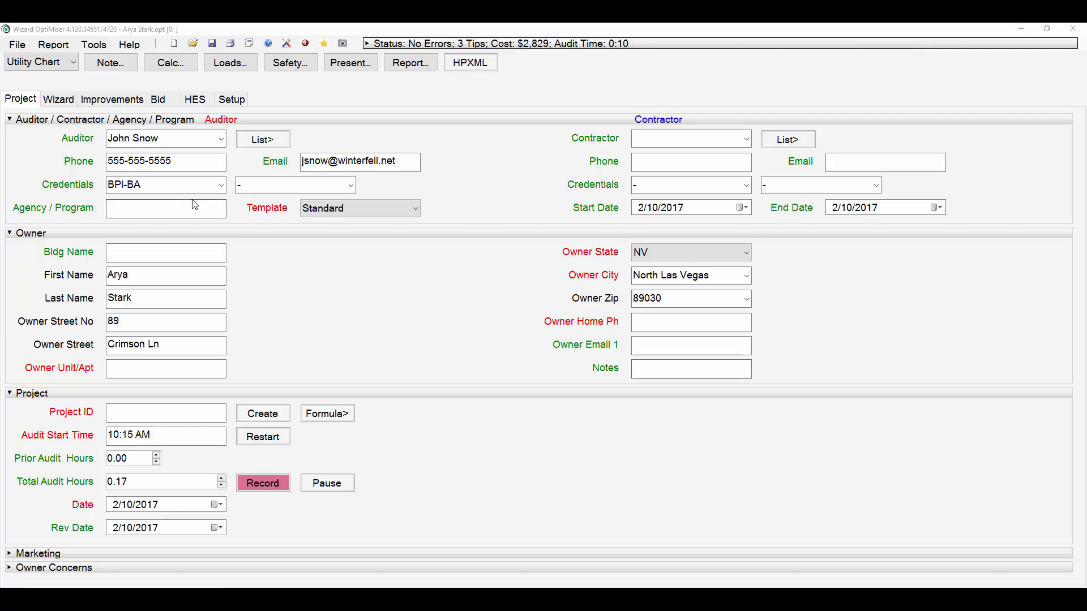
Review the Wizard's building, utility bill, attic and infiltration entries for the audited home.
click(57, 103)
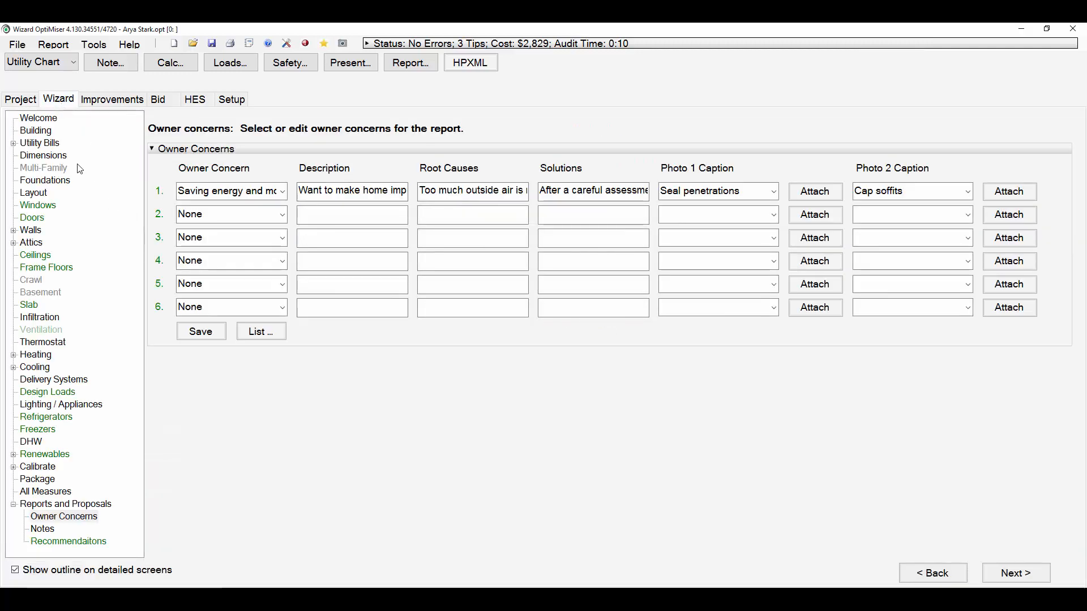
click(40, 133)
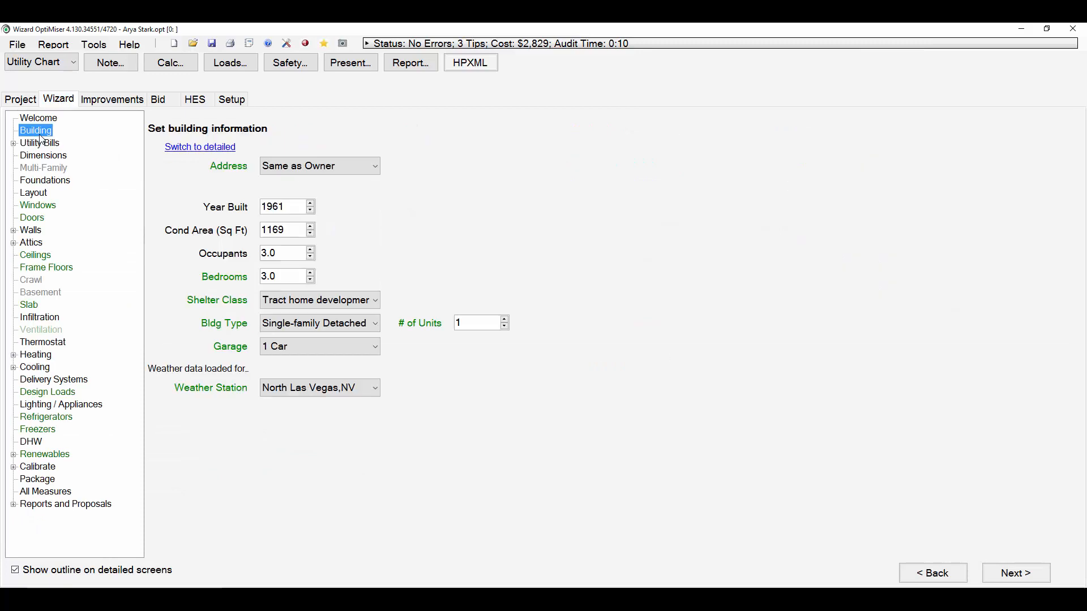
click(40, 143)
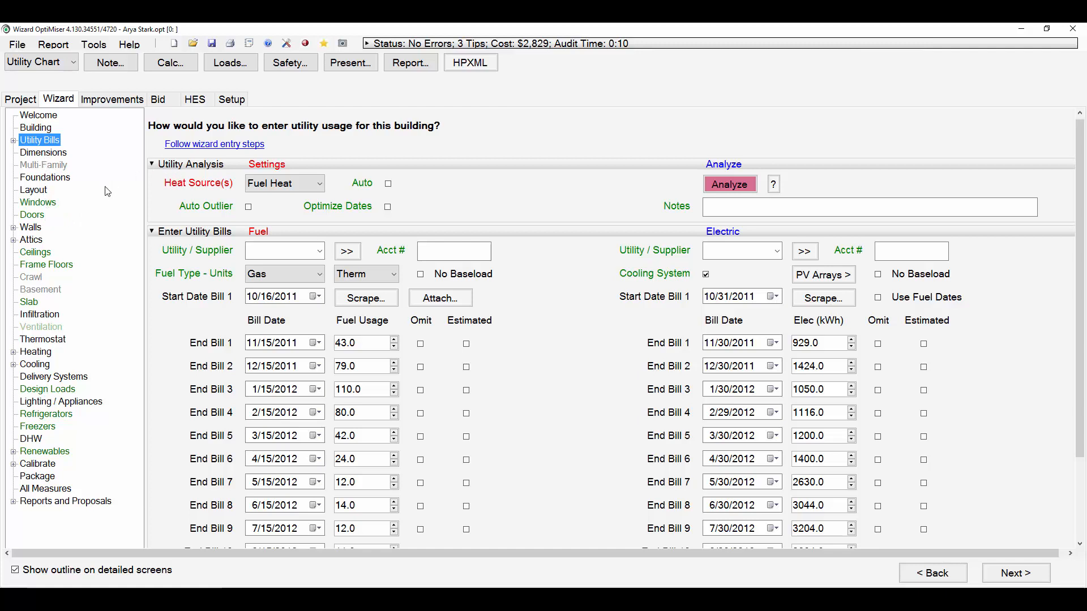
click(36, 241)
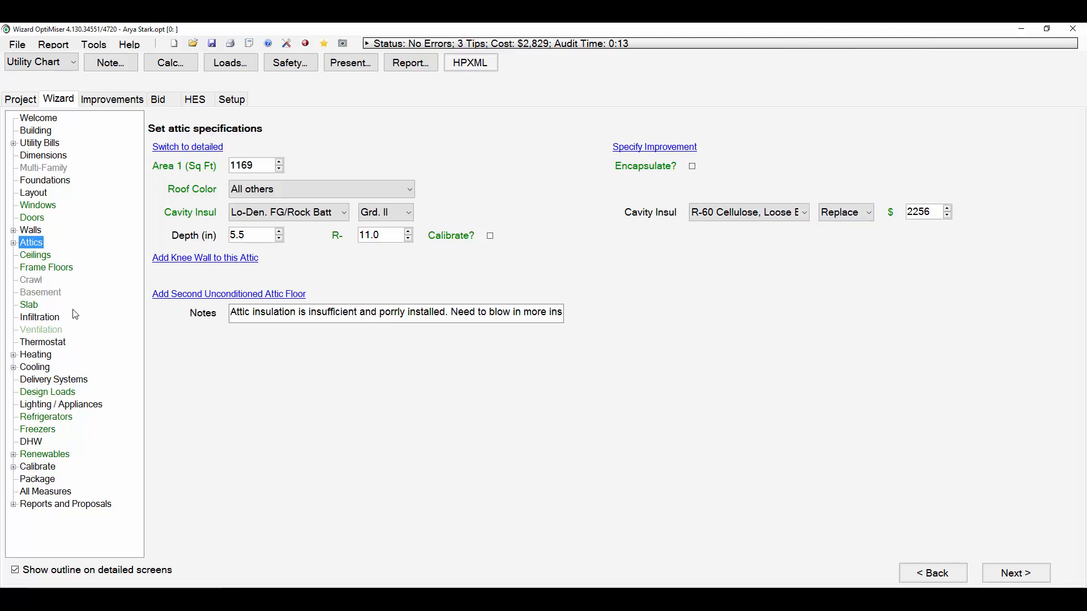
click(45, 318)
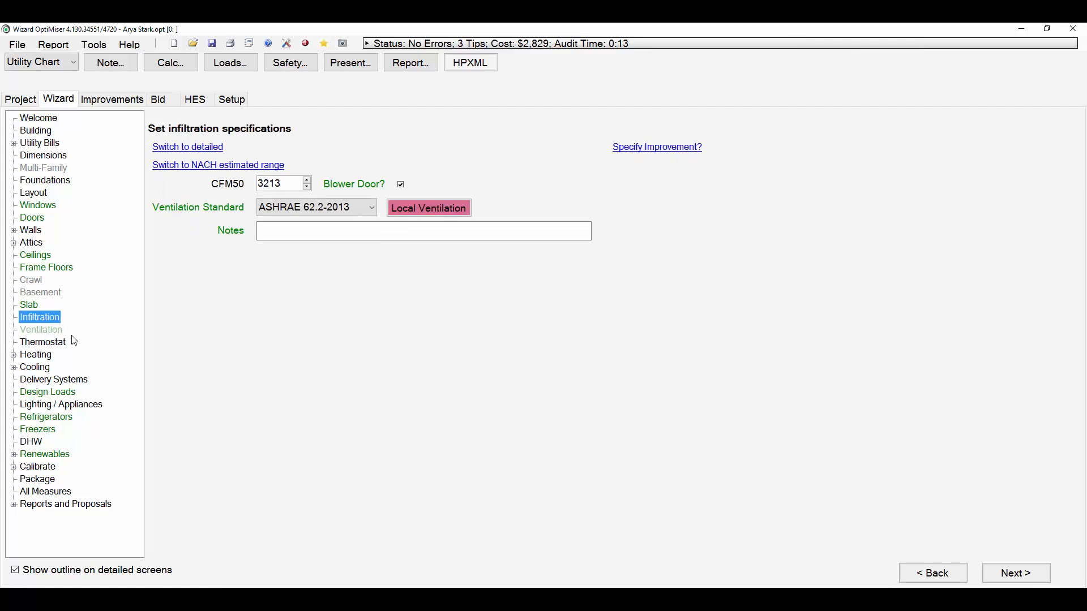
Review the heating, cooling, delivery system, lighting and appliance, and domestic hot water specifications.
click(47, 357)
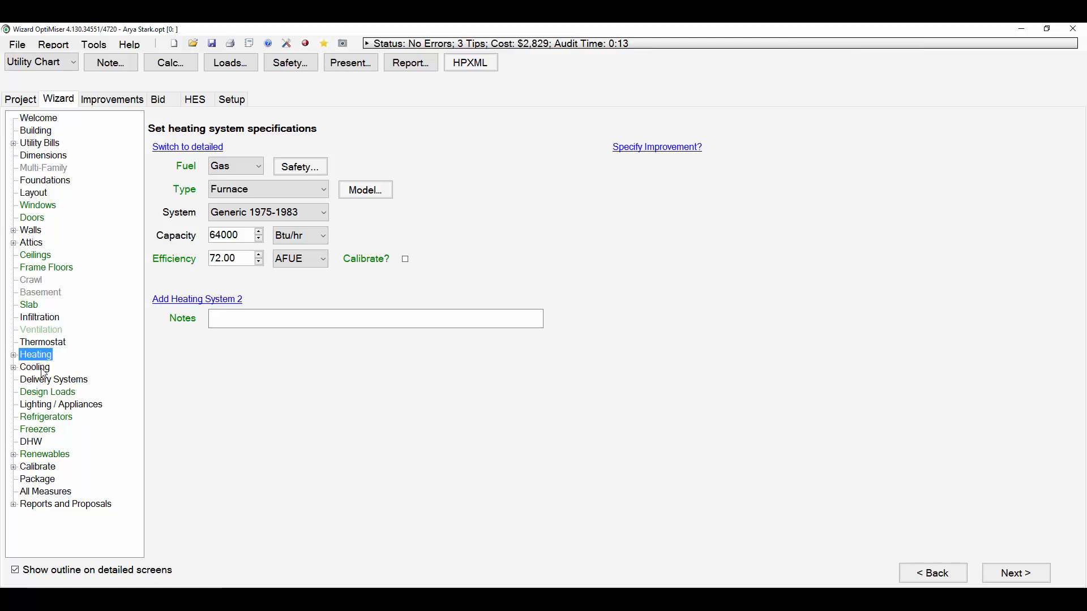
click(44, 373)
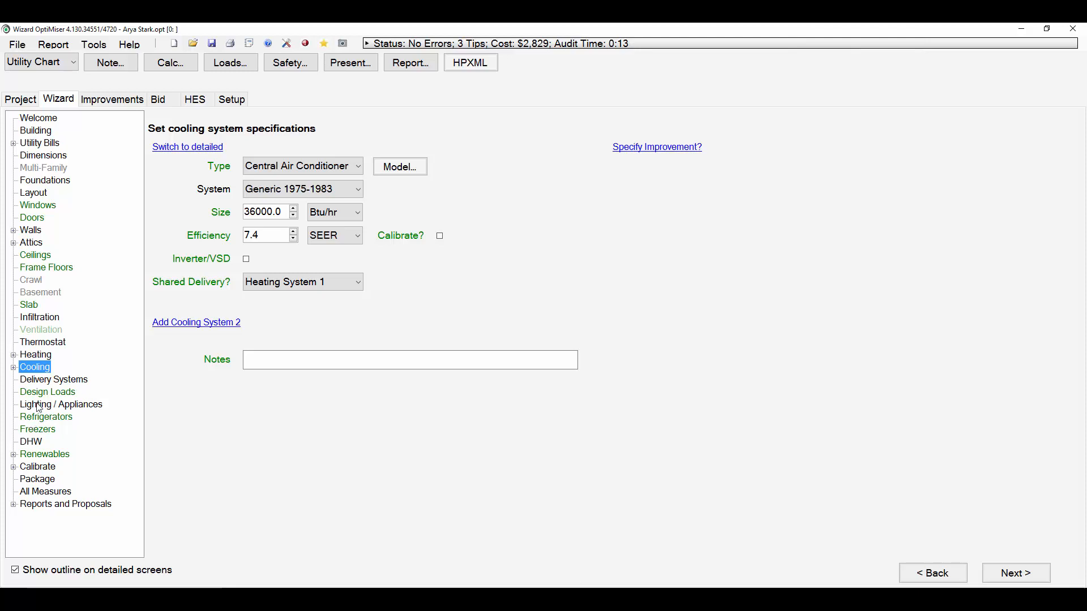
click(50, 380)
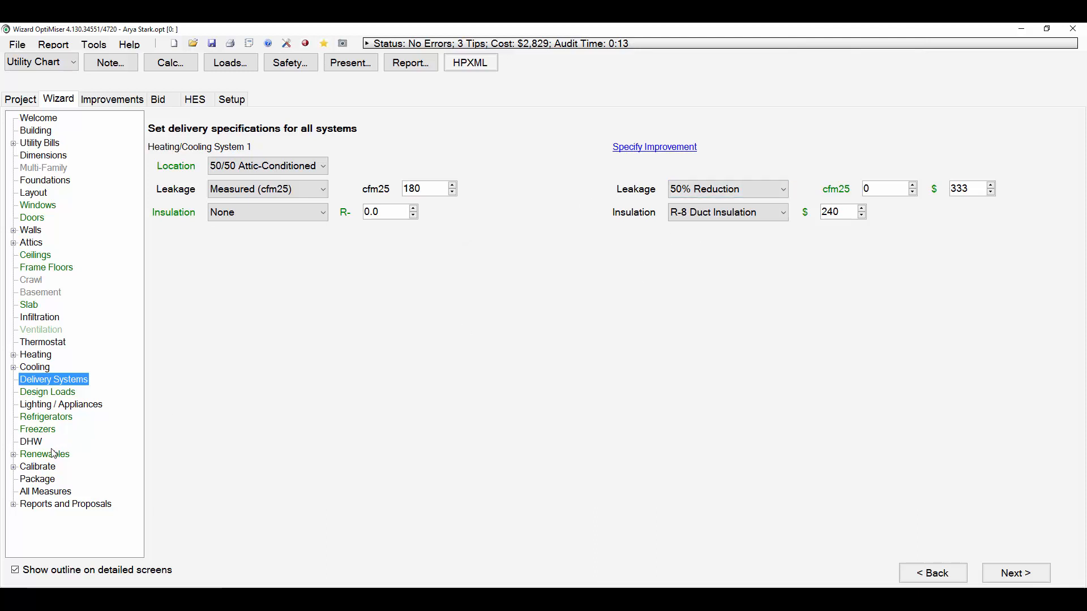
click(59, 406)
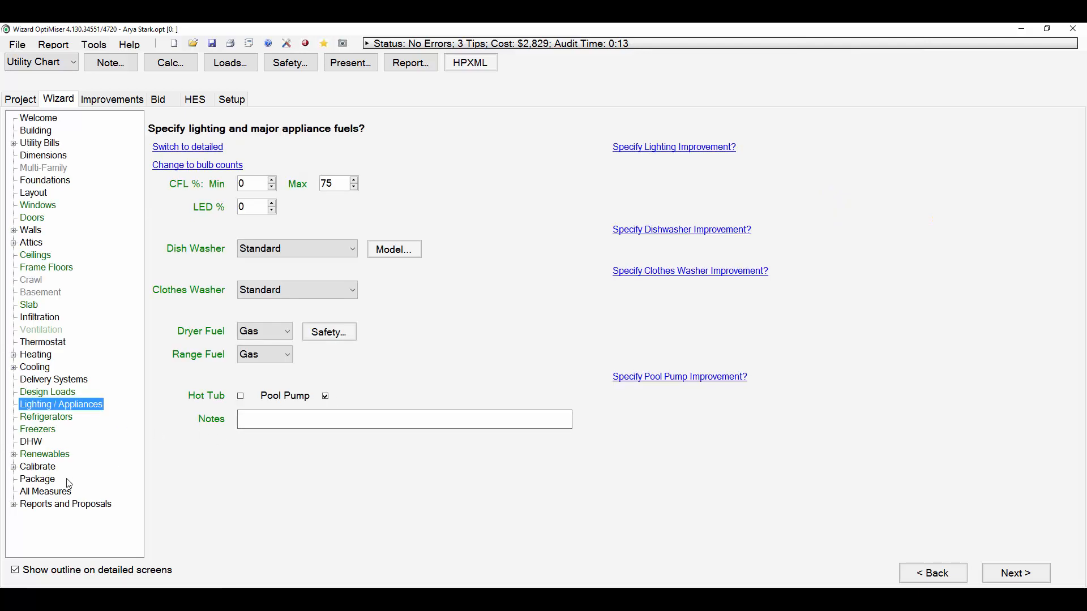
click(31, 442)
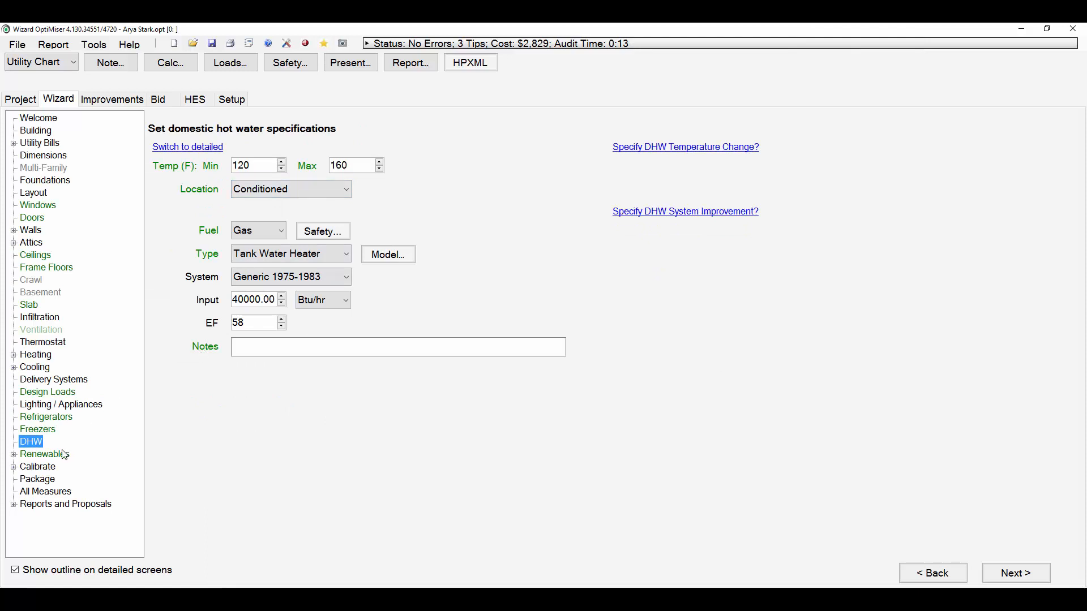
Check the calibration settings and compare the model baseline with the billed usage and consumption breakdown in Loads.
click(39, 470)
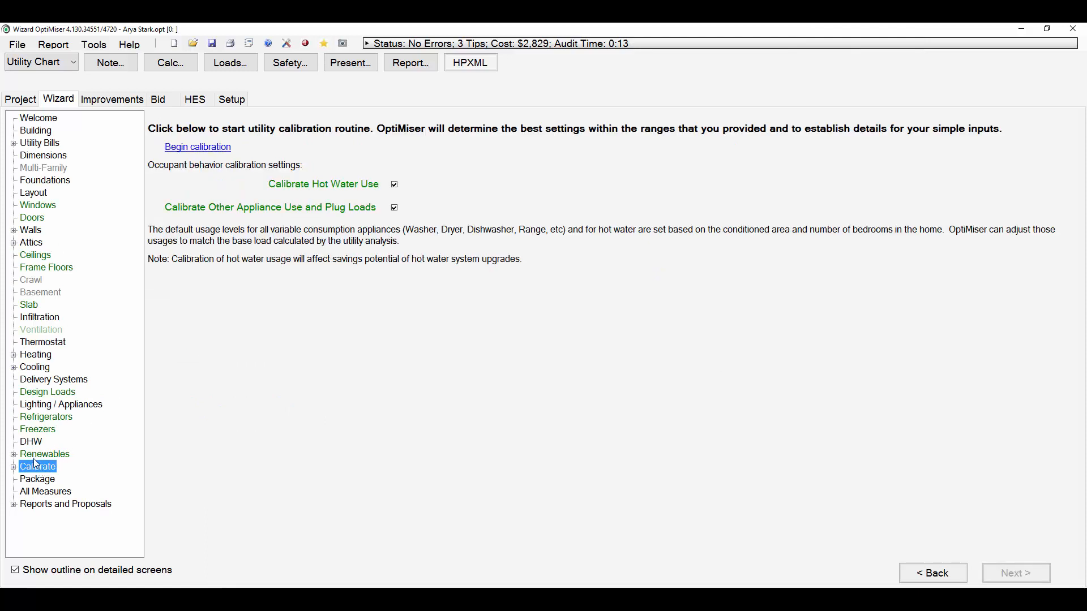
click(226, 62)
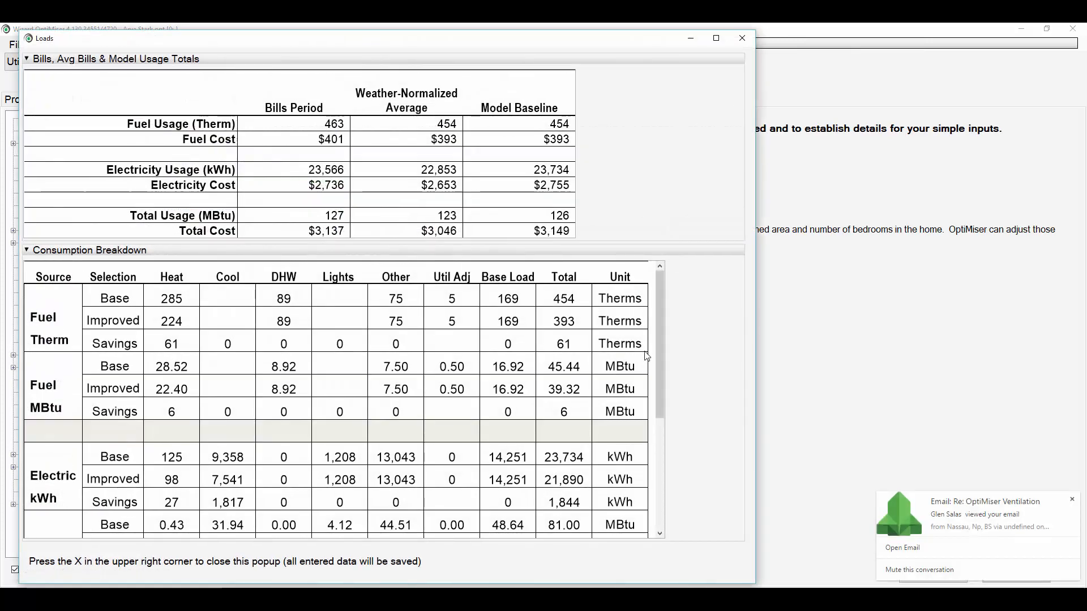
scroll(665, 410, down, 5)
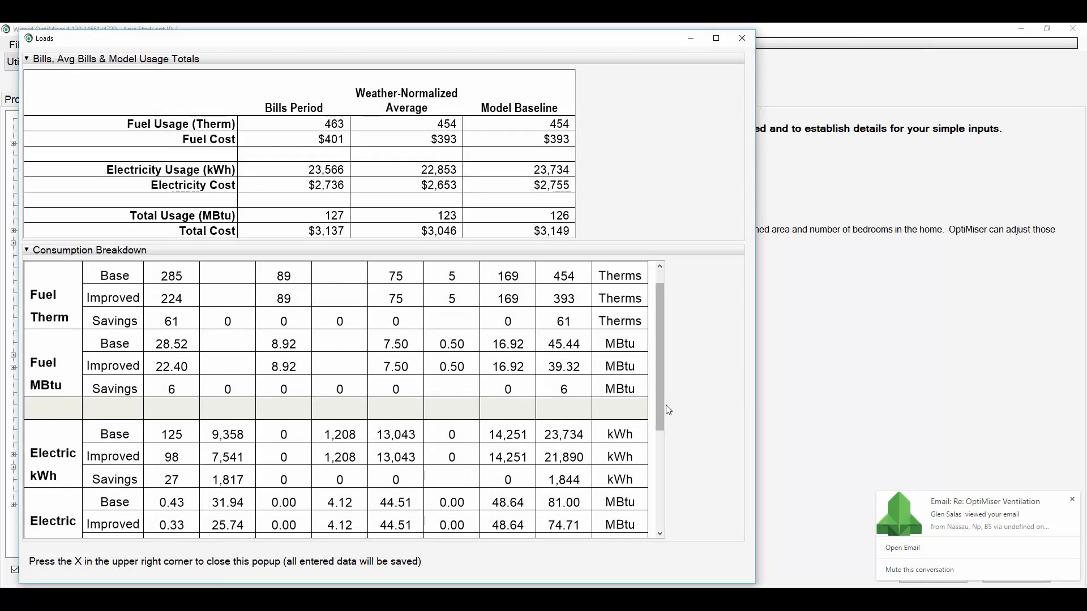
scroll(665, 410, up, 3)
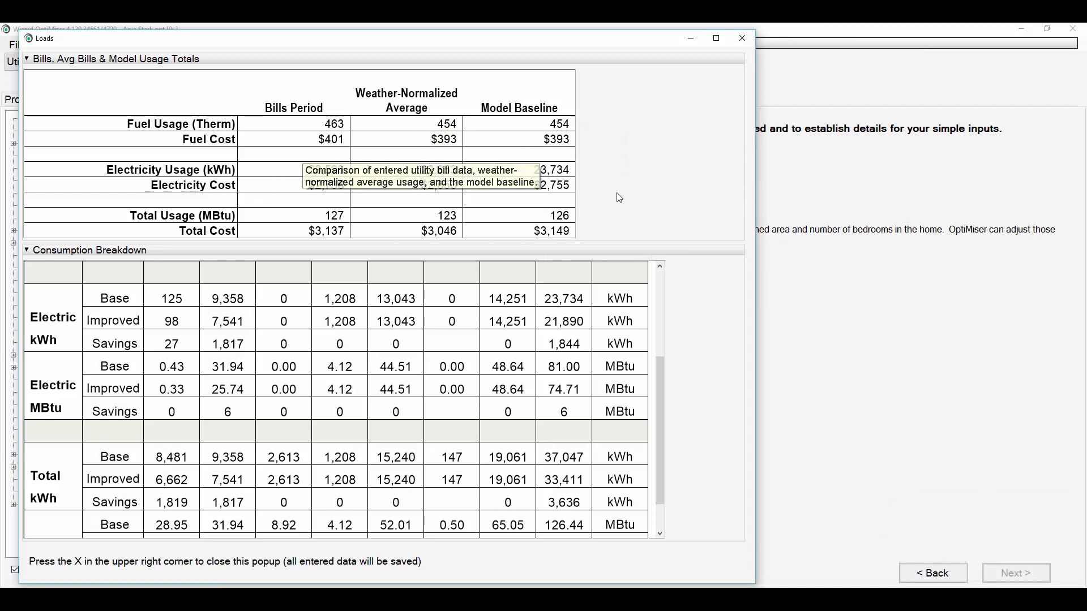
click(748, 40)
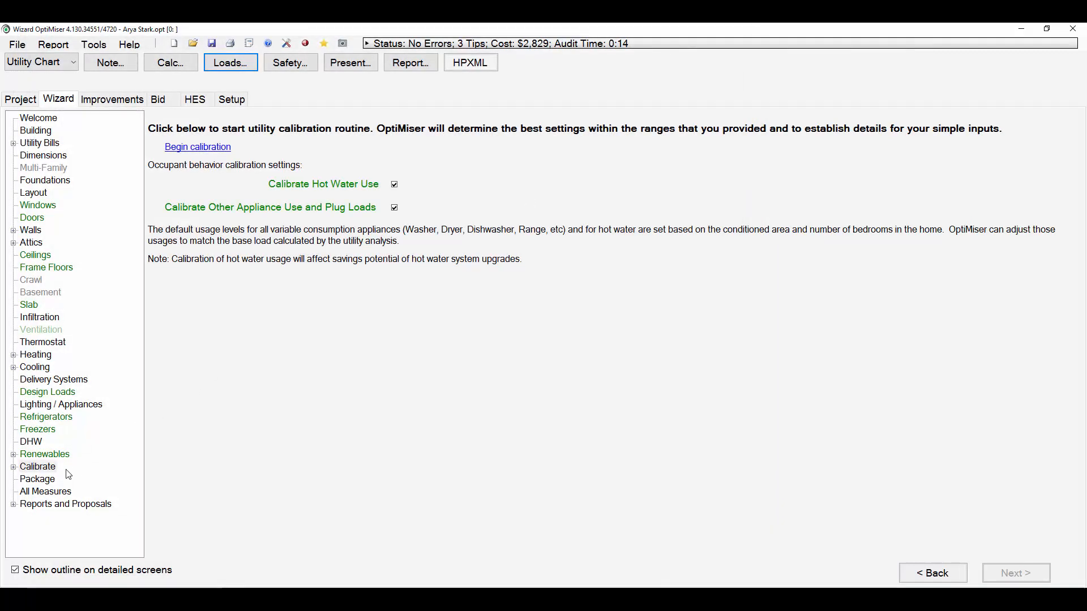
Review the selected improvement package and the cost and SIR of all available measures.
click(38, 481)
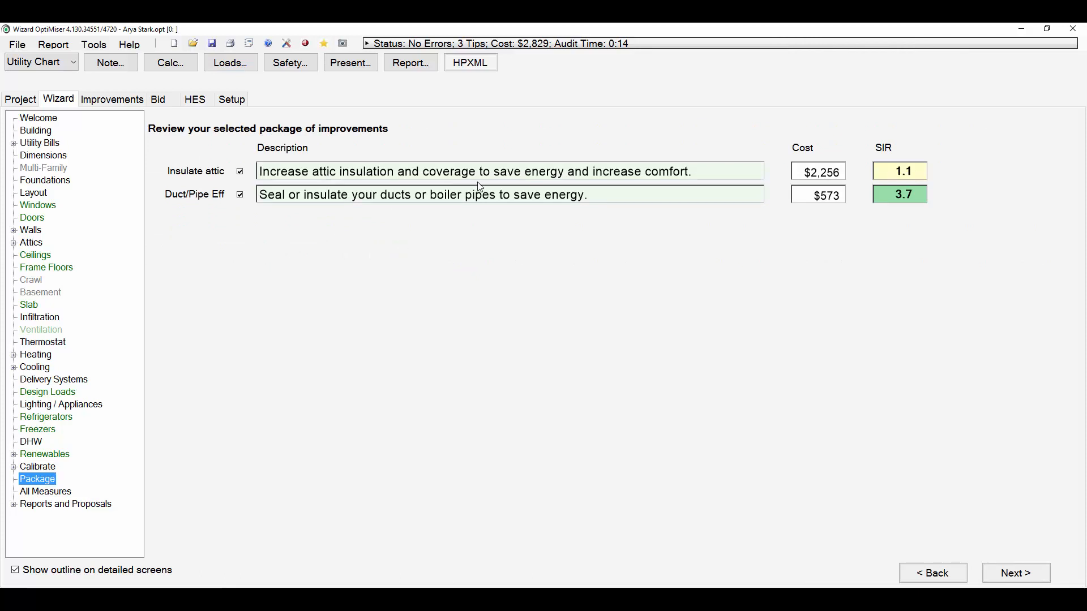
click(48, 493)
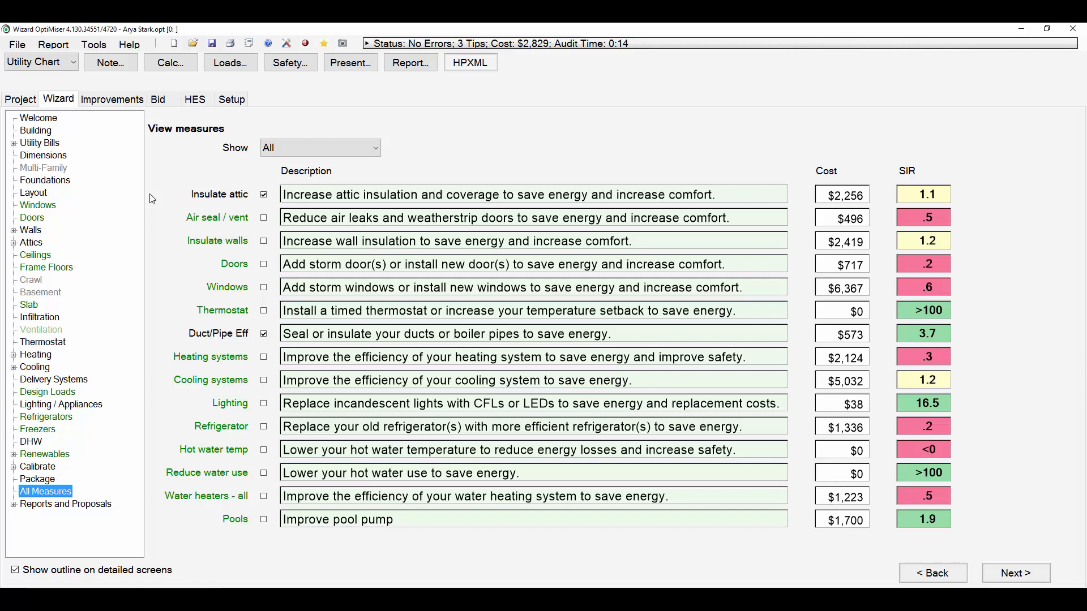
Review the report's Envelope and Systems notes, the owner concerns and the recommendations.
click(14, 506)
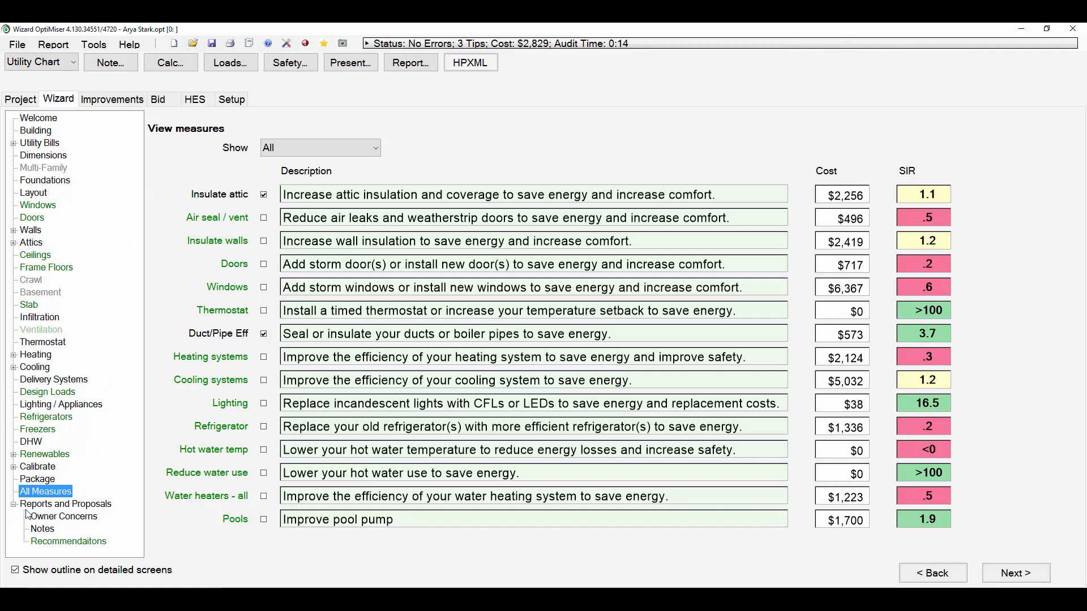
click(50, 532)
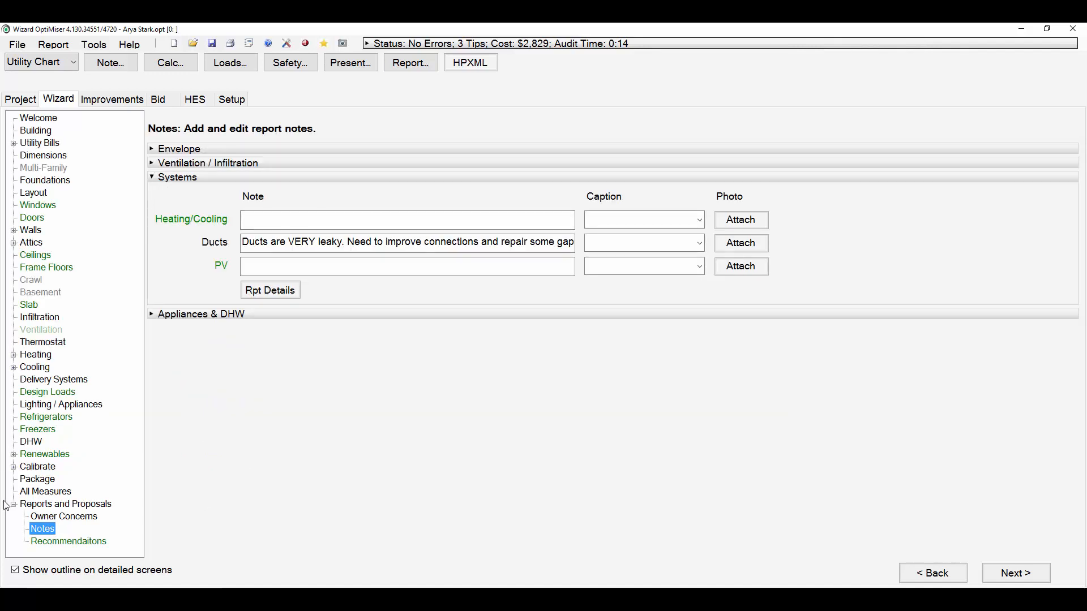
click(172, 150)
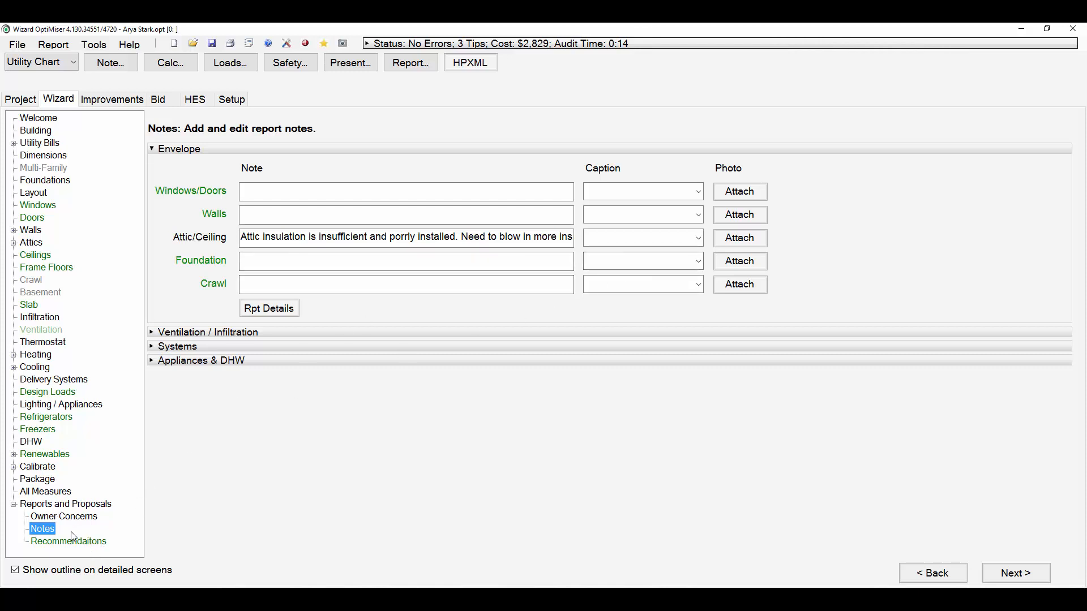
click(221, 346)
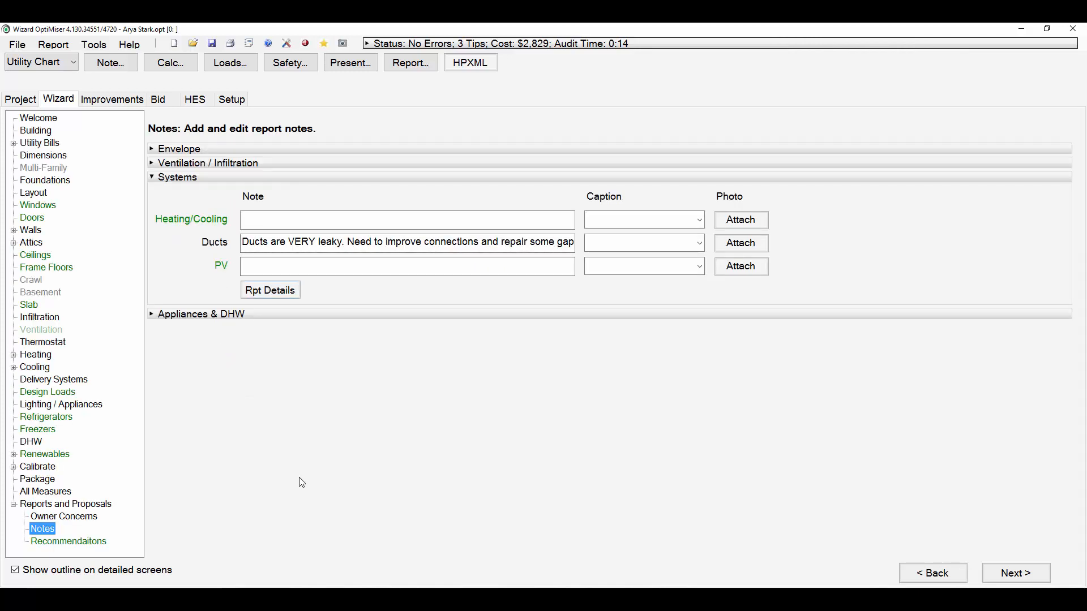
click(67, 517)
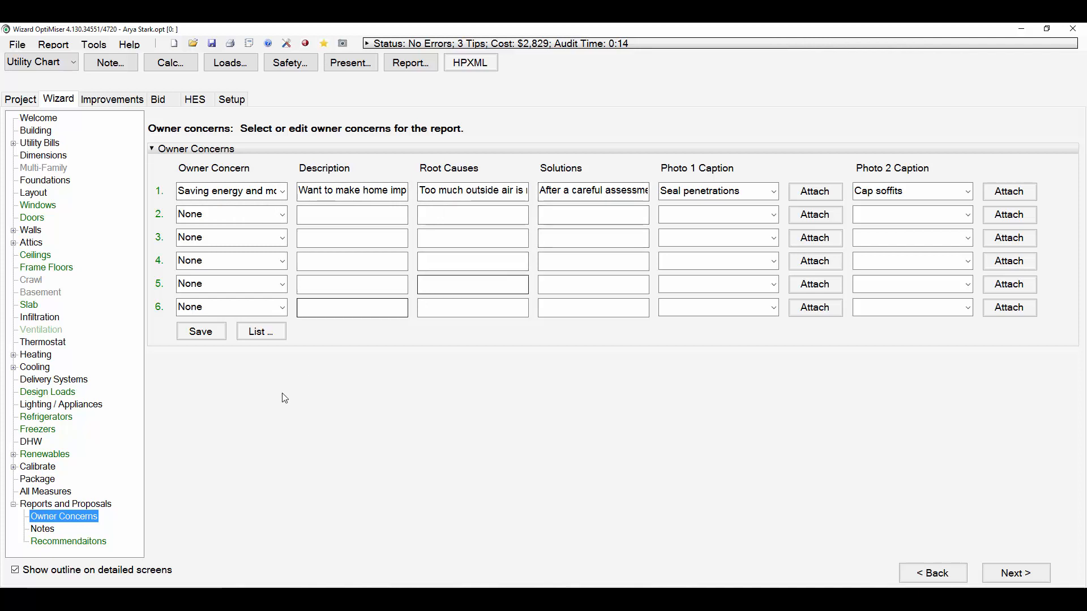
click(76, 543)
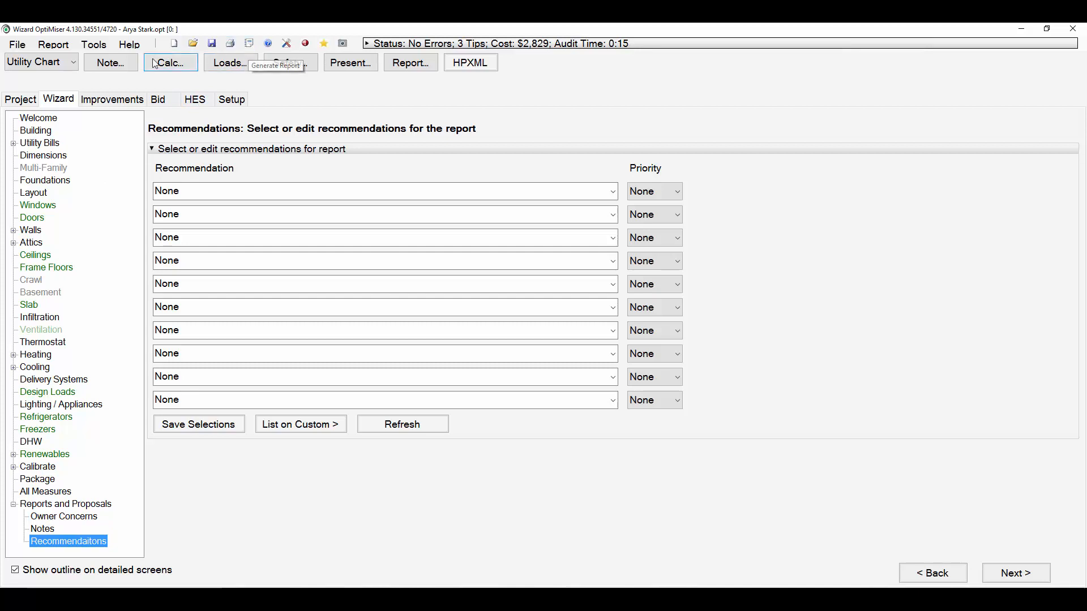
Open the Report Generator and load the Default page selections.
click(54, 45)
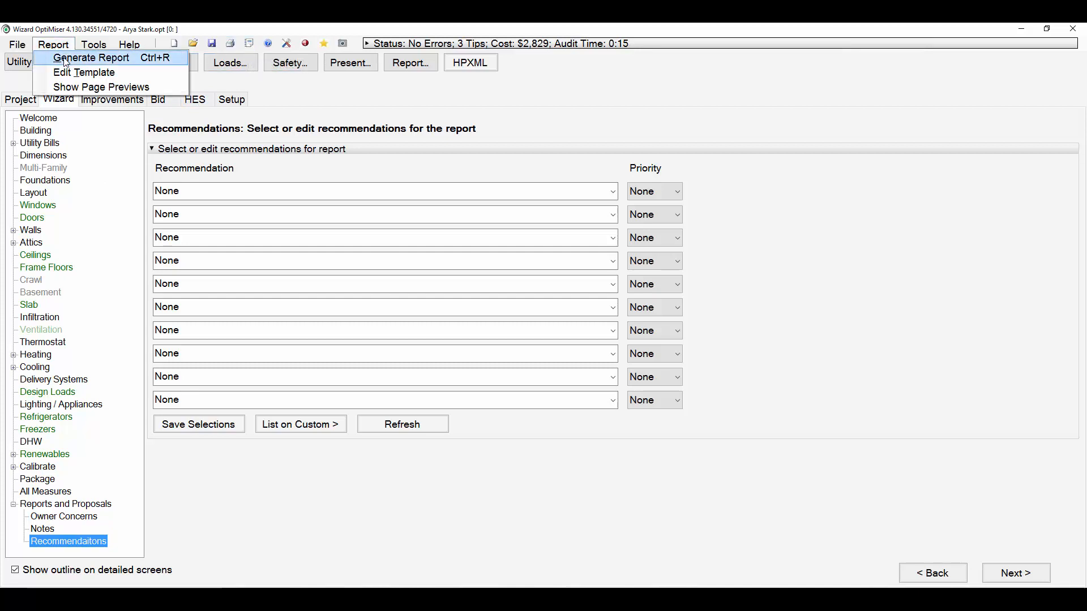
click(66, 59)
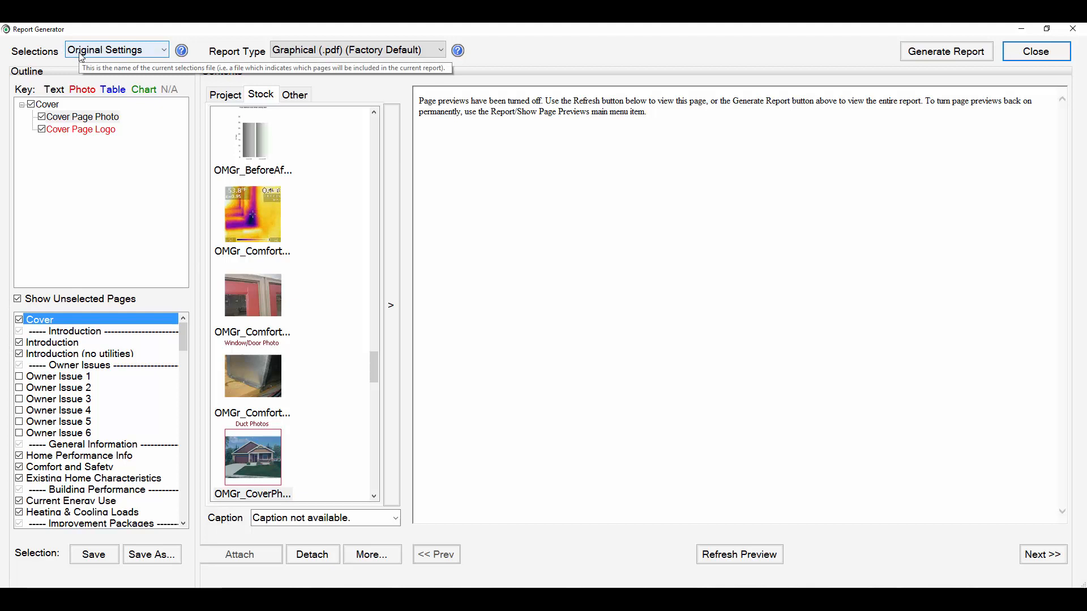
click(164, 52)
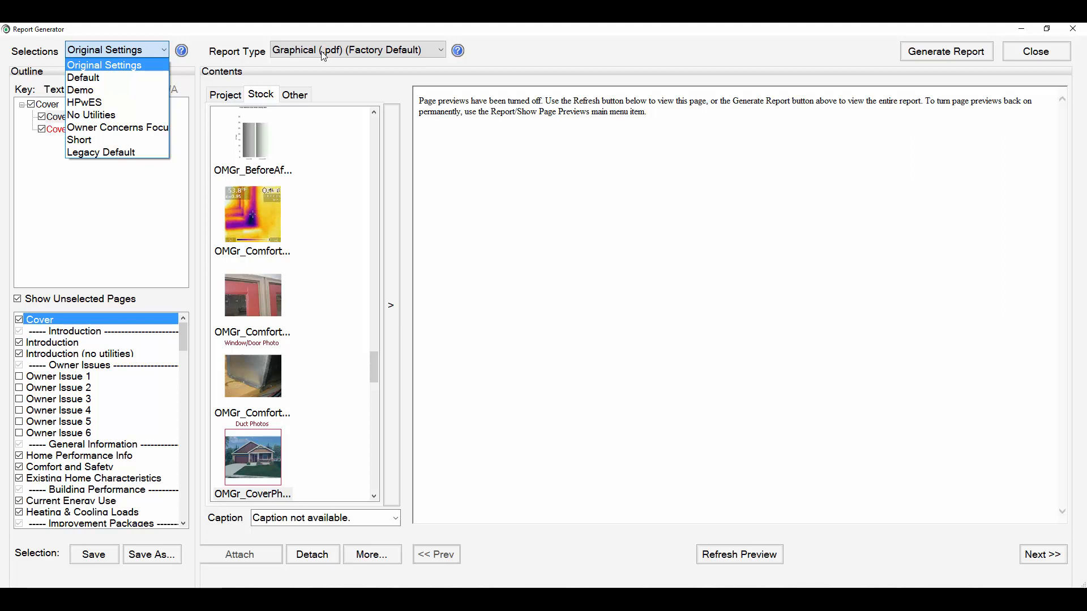
click(129, 78)
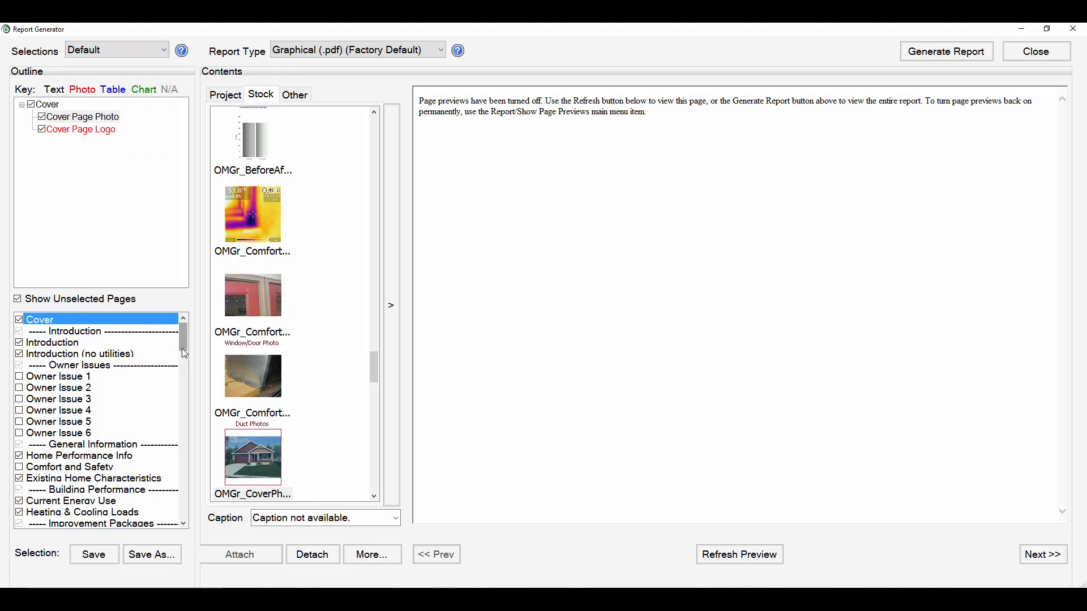
Look through the report's page list and the option for saving the selections under another name.
drag(182, 349, 175, 325)
scroll(102, 447, down, 1)
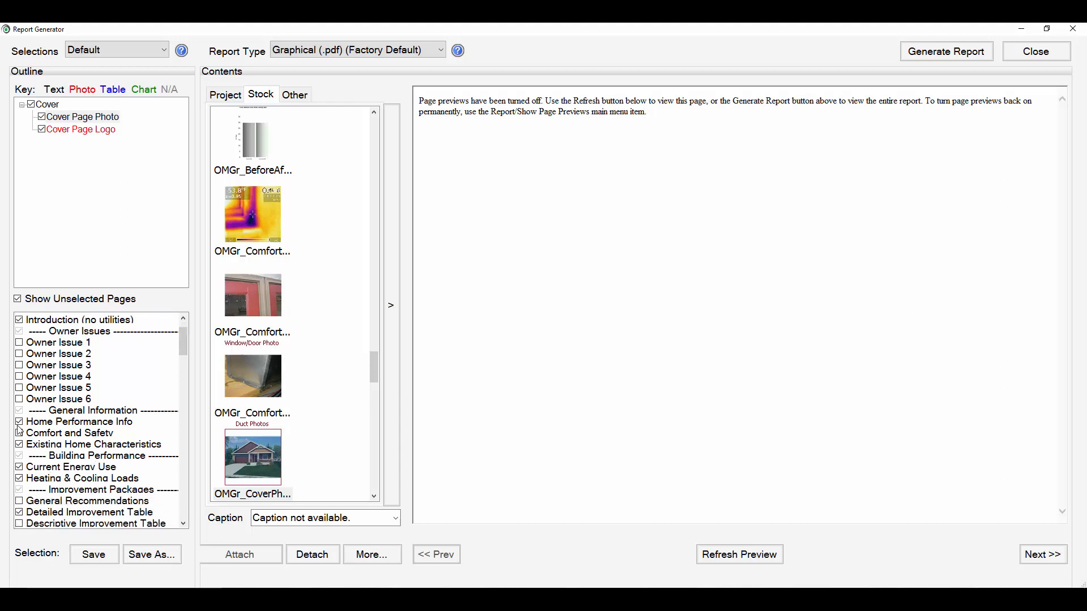
click(157, 556)
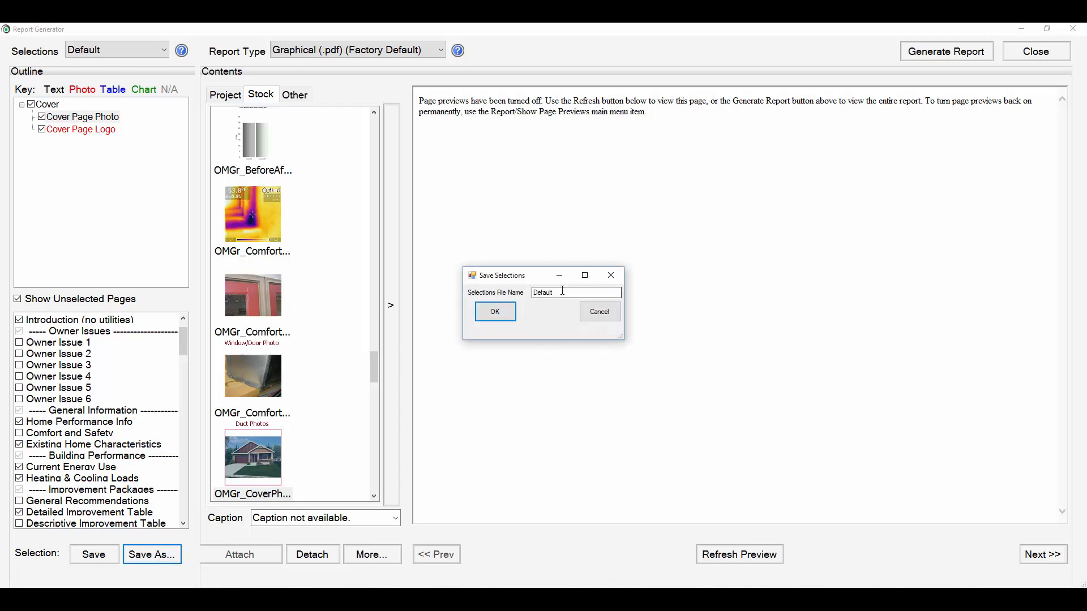
click(587, 306)
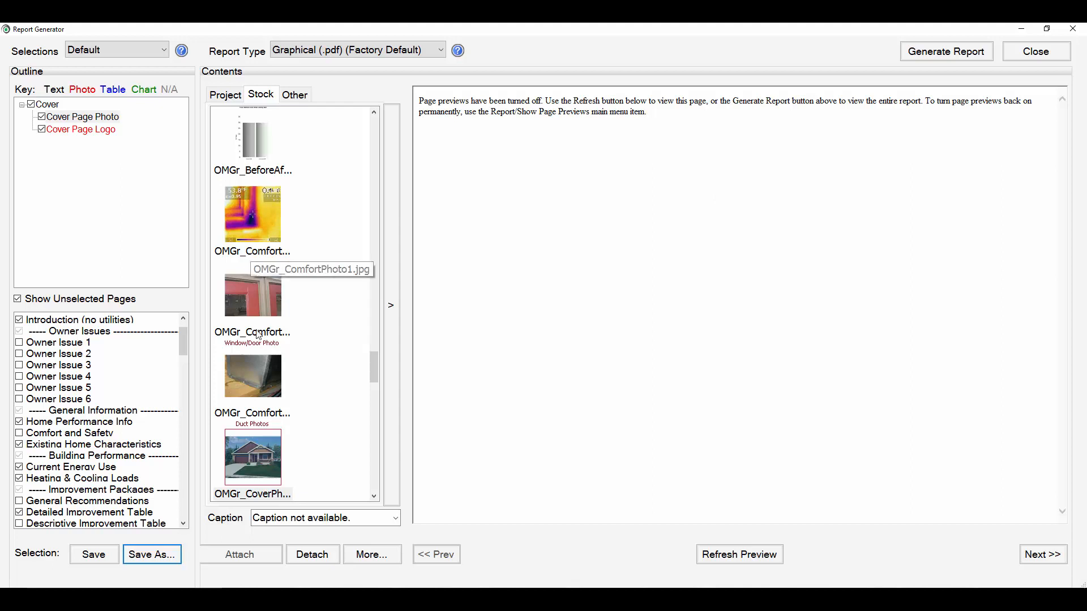
Load the report's other images from the New Report Images folder under Images in Google Drive's OptiMiser folder.
mouse_move(374, 371)
mouse_down()
mouse_move(367, 408)
mouse_move(367, 376)
mouse_up()
click(295, 95)
click(245, 120)
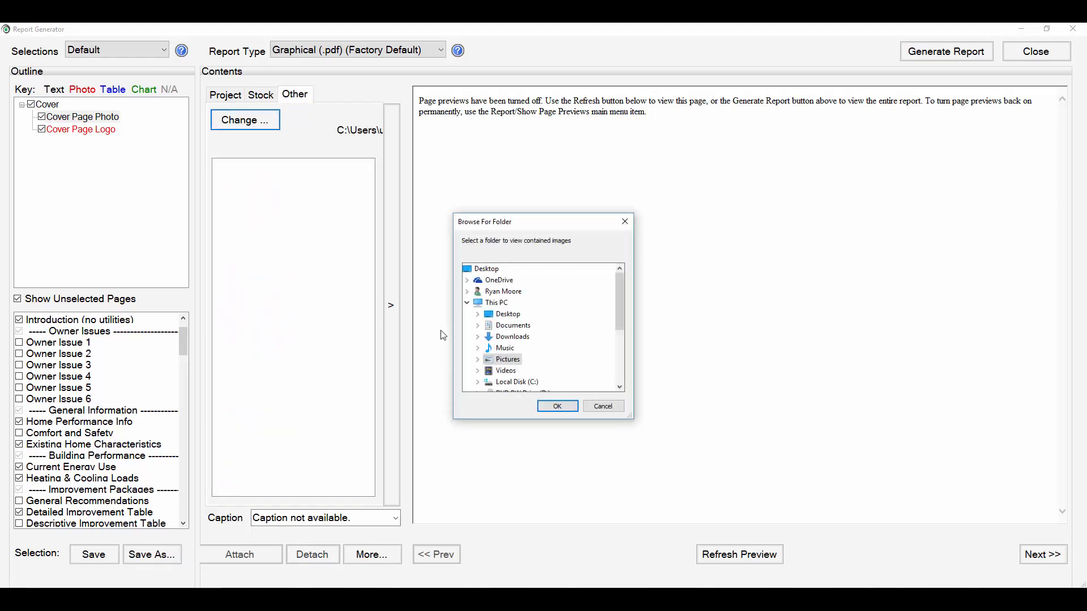
click(468, 304)
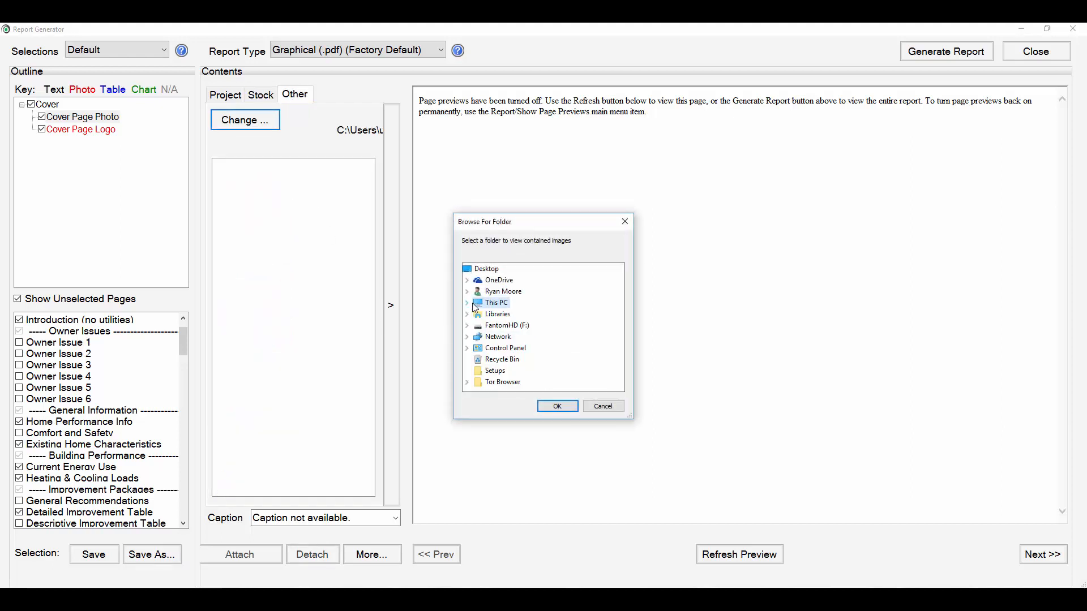
click(470, 304)
click(509, 348)
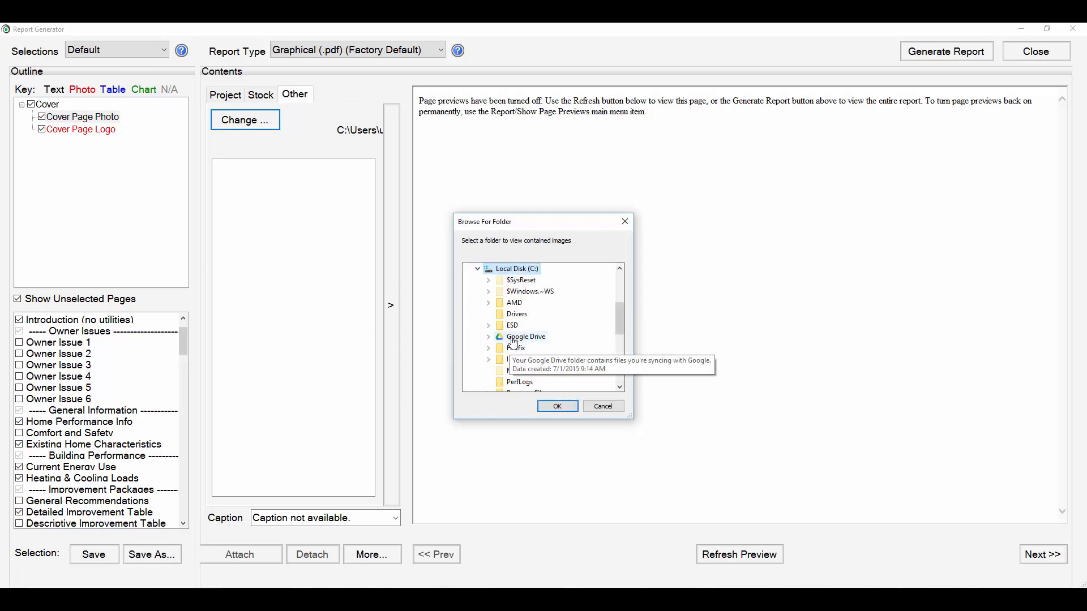
click(516, 338)
click(538, 350)
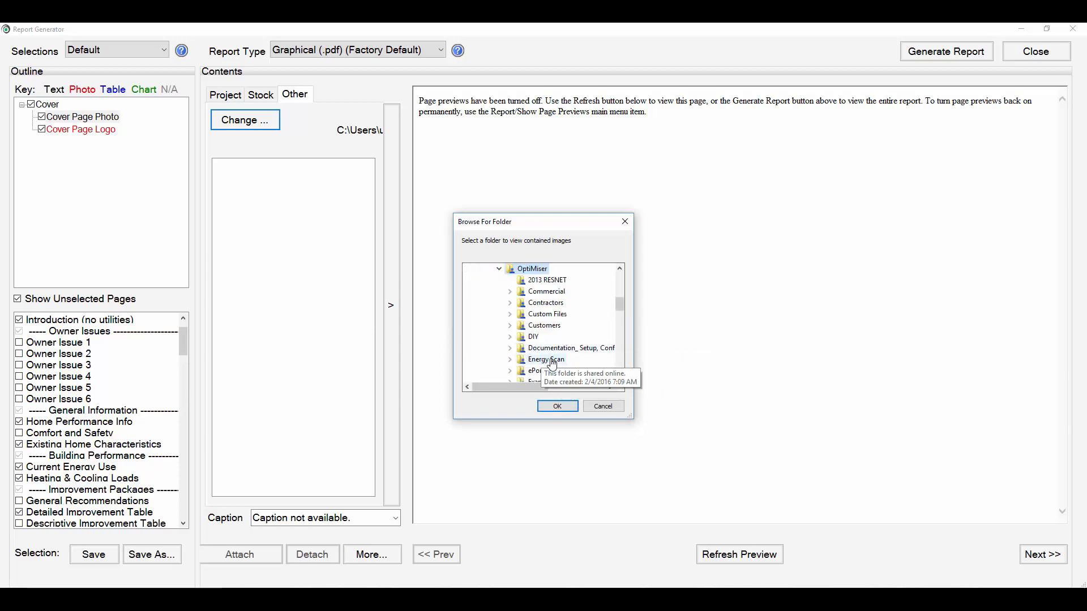
scroll(552, 360, down, 1)
scroll(555, 360, down, 1)
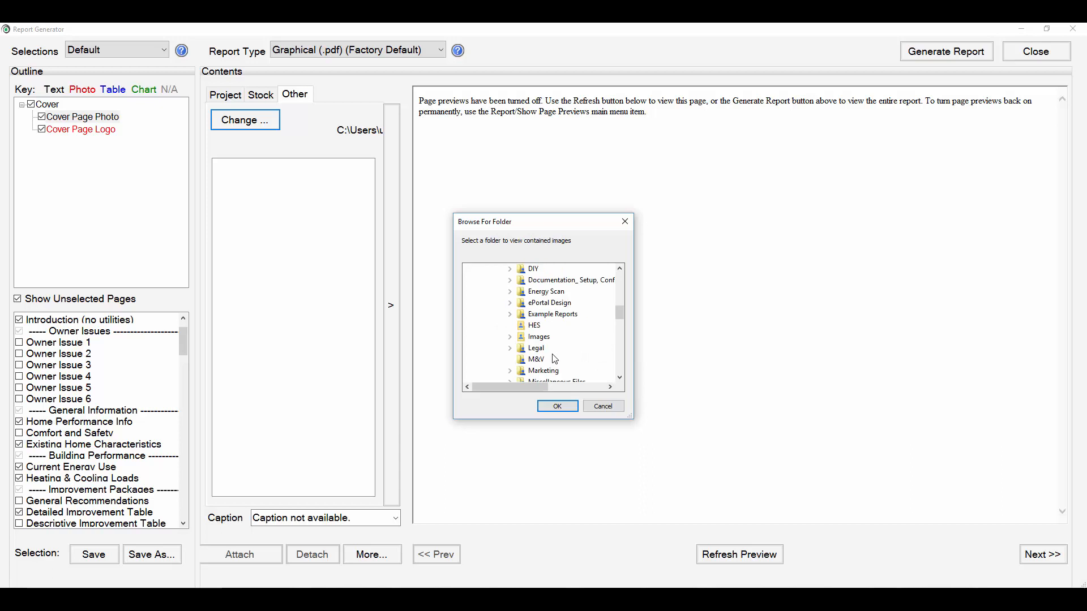
click(543, 339)
scroll(557, 365, down, 2)
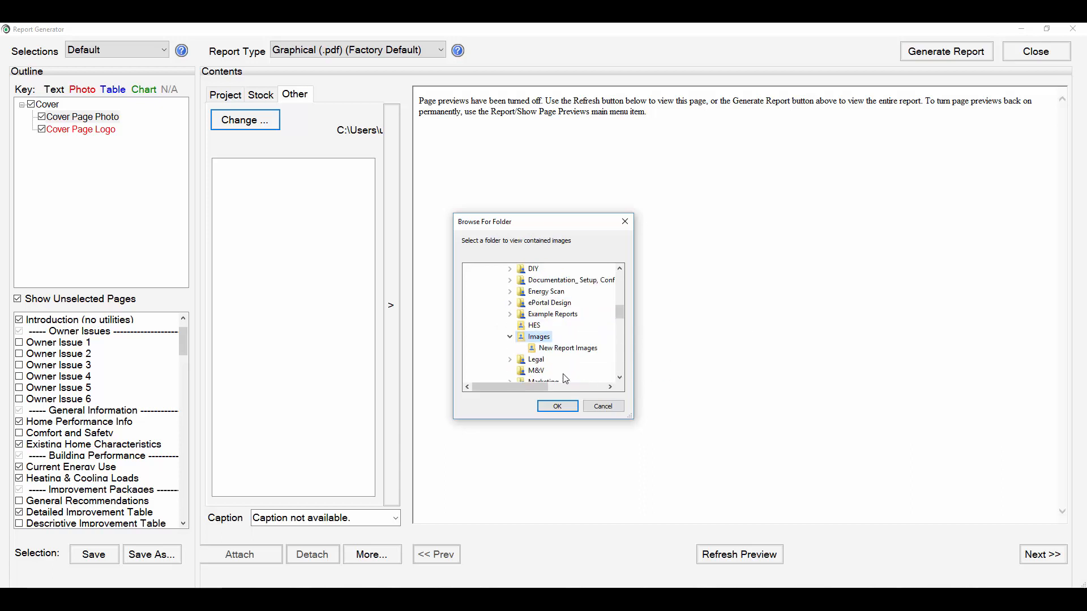
click(565, 315)
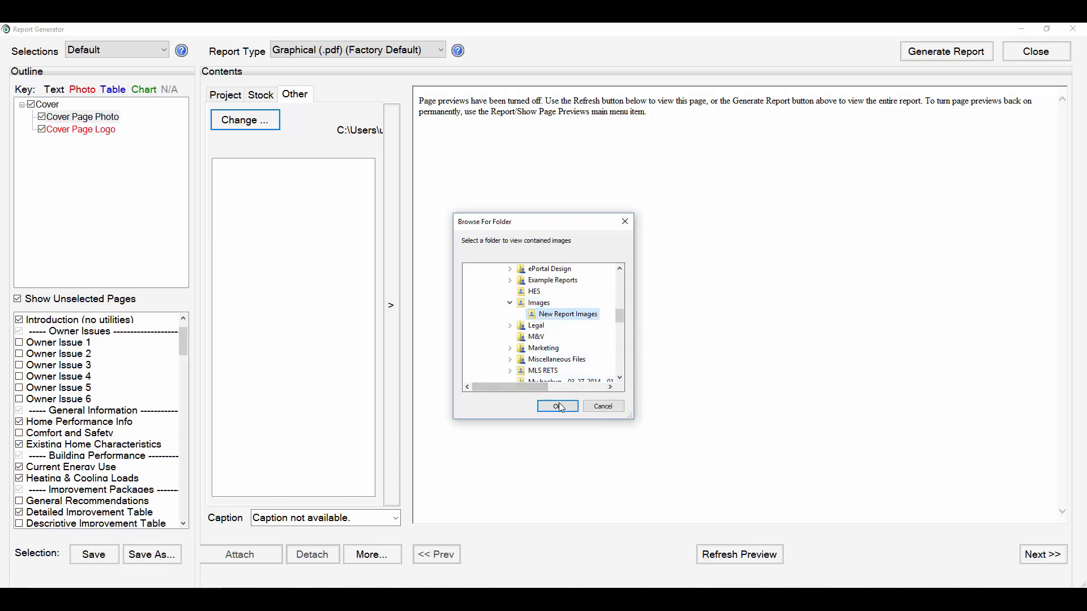
click(558, 407)
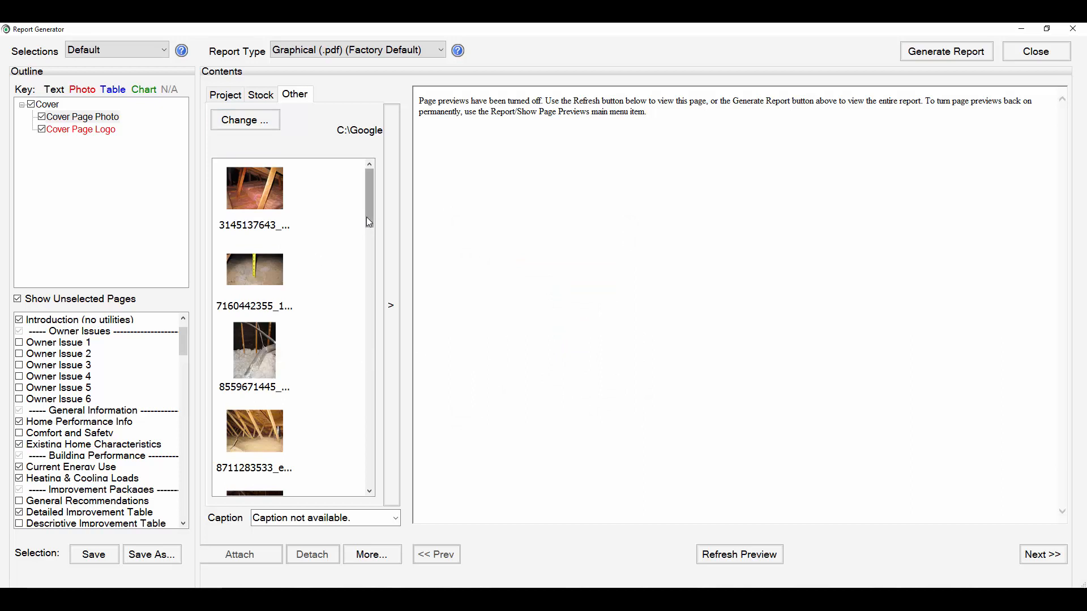
drag(370, 221, 359, 243)
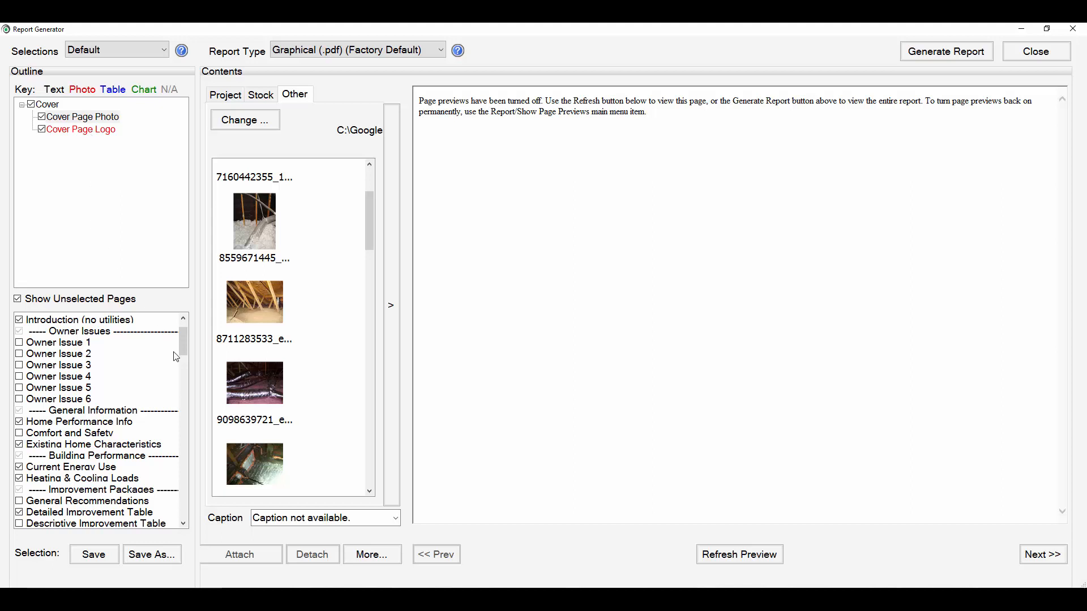
Review the Introduction and Owner Issue 1 outlines, the issue's Problem text and a refreshed preview of its page.
scroll(182, 340, up, 1)
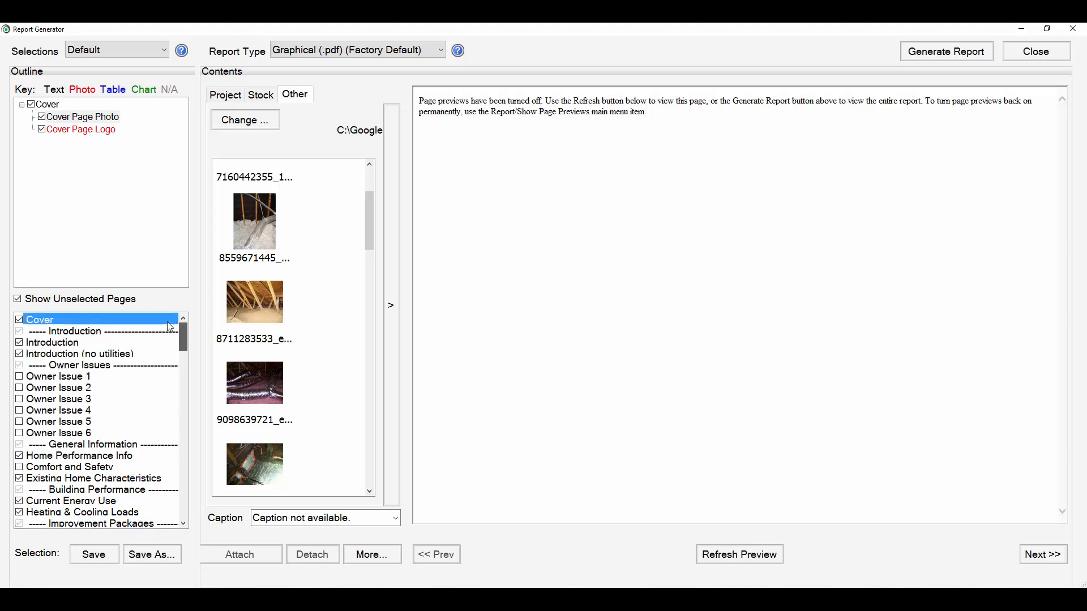
click(66, 345)
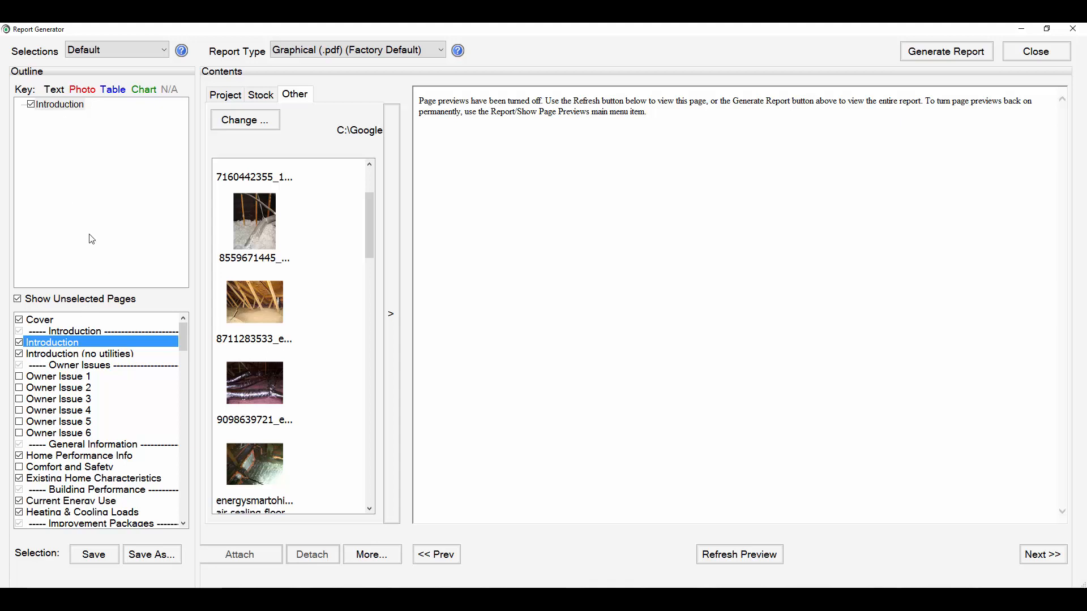
click(57, 377)
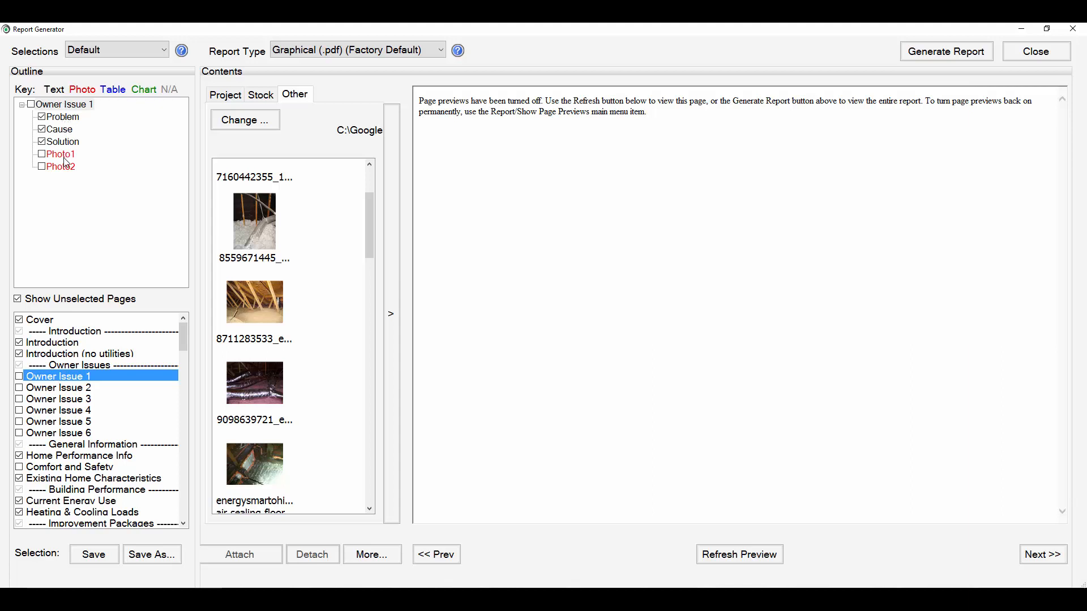
click(62, 121)
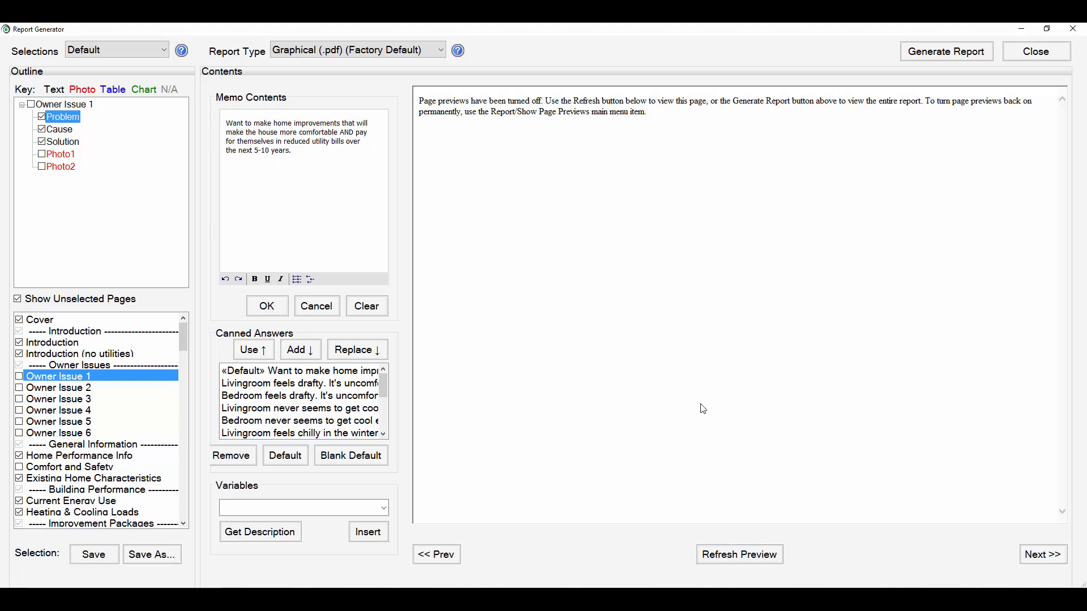
click(747, 560)
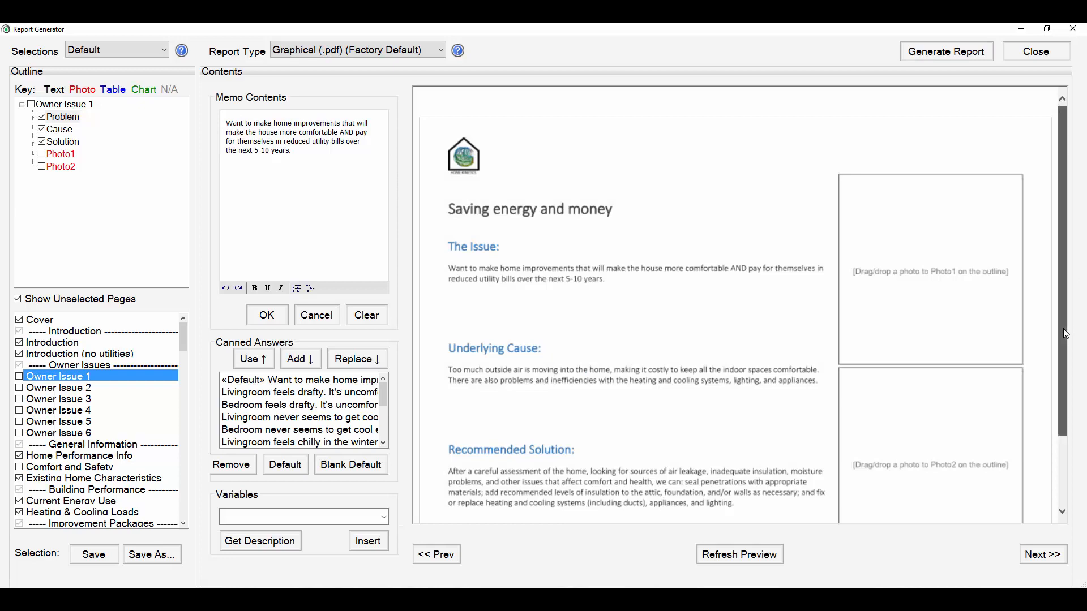
scroll(1067, 339, down, 1)
Turn on page previews permanently and reopen the Report Generator.
click(1010, 54)
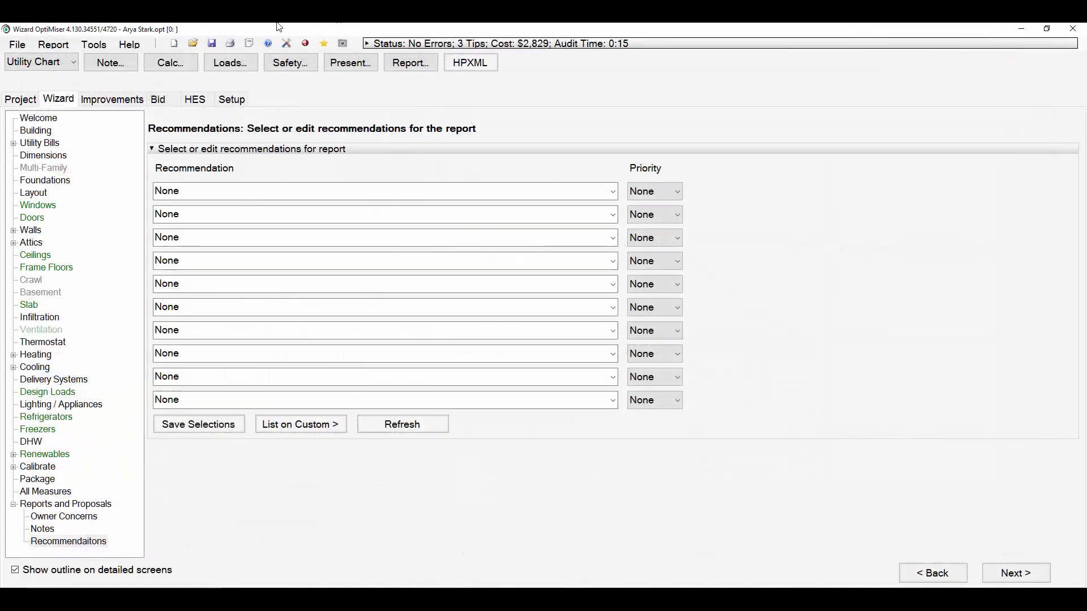
click(53, 45)
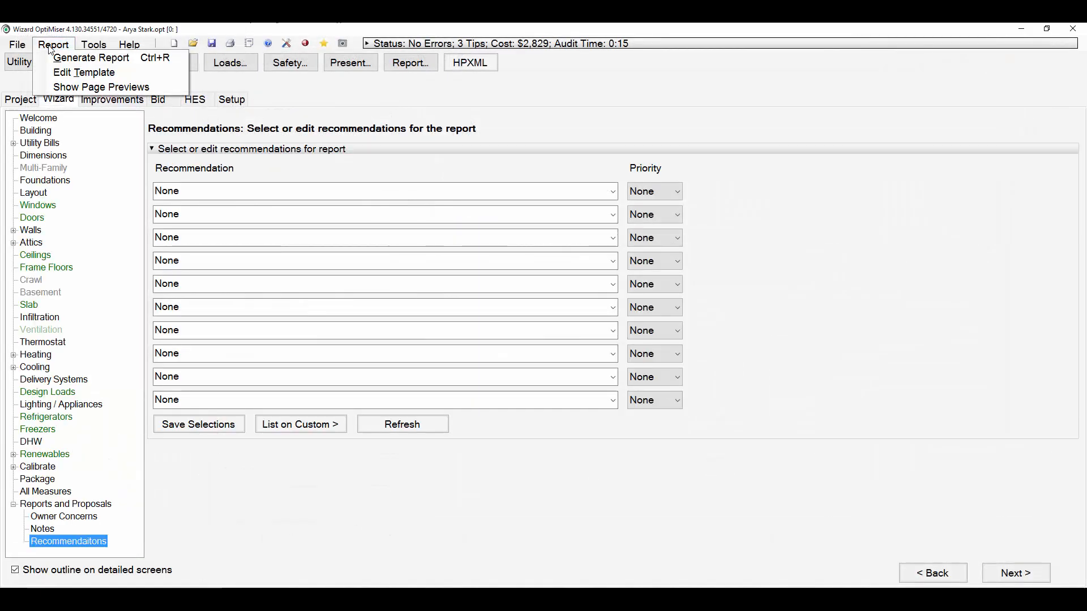
click(67, 88)
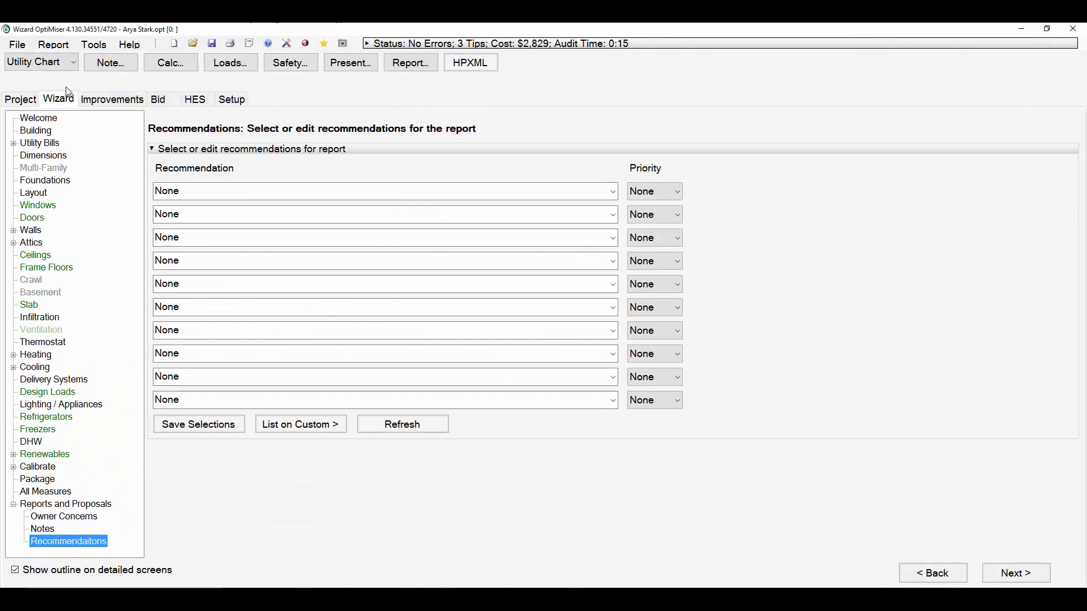
click(69, 48)
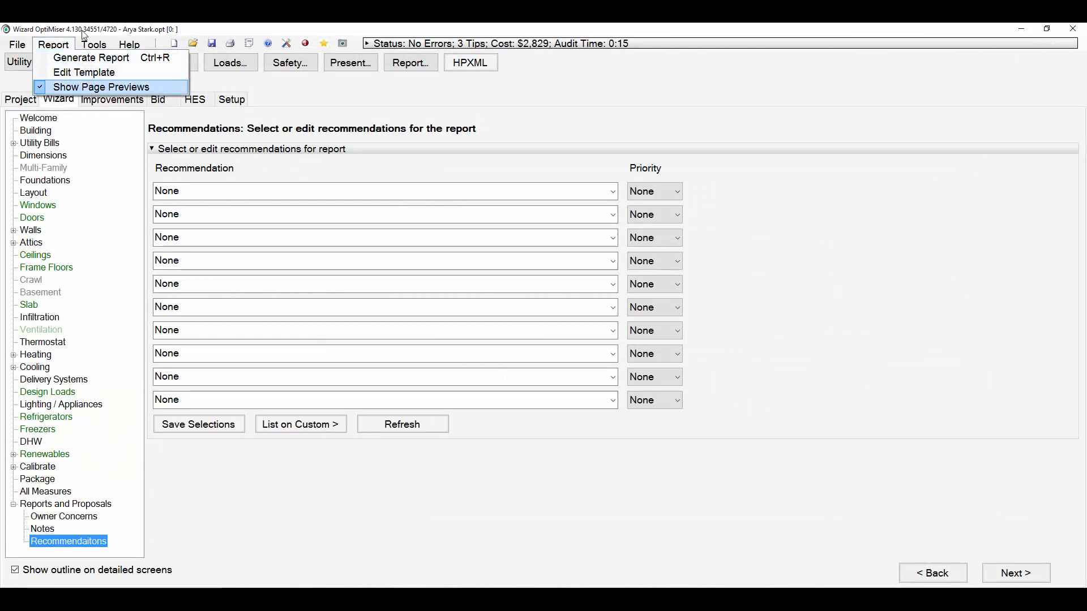
click(68, 88)
click(252, 46)
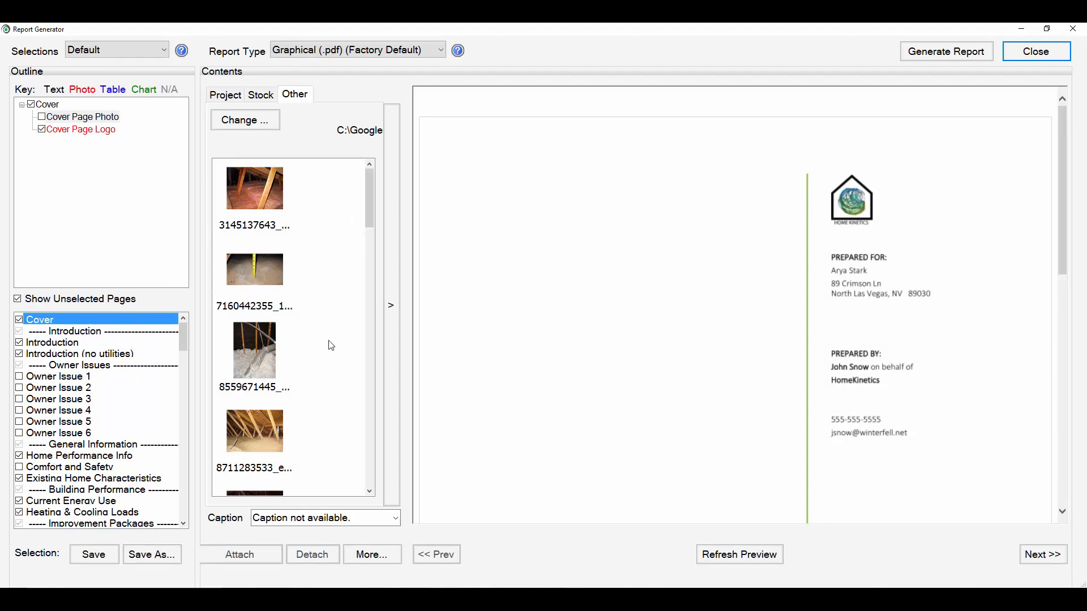
Attach "energysmartohio.com flir attic hatch heat loss.jpg" as the Cover Page Photo and check the cover preview.
scroll(513, 350, down, 1)
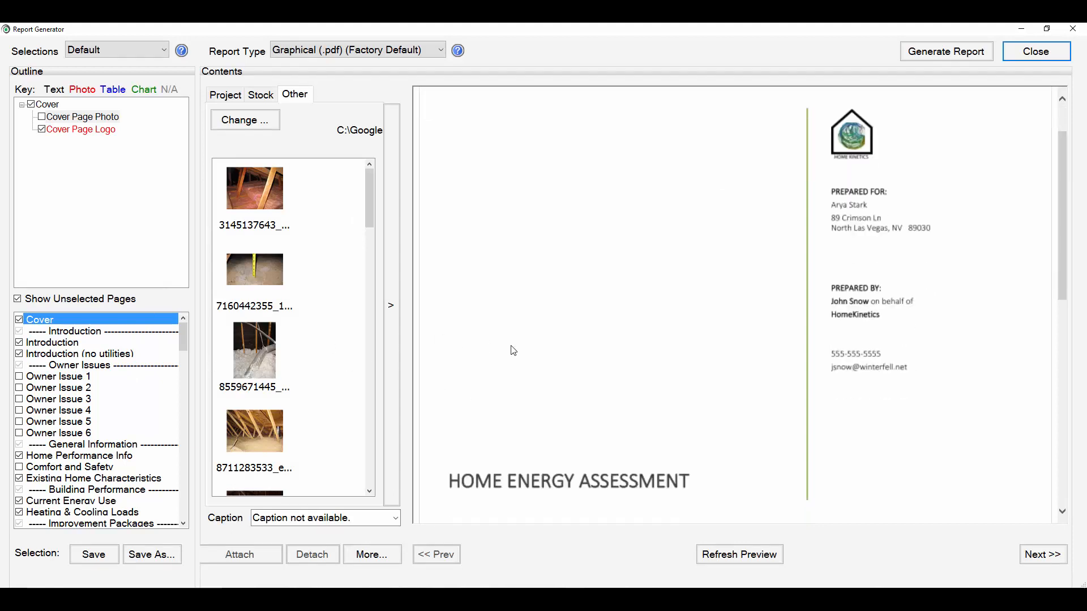
scroll(513, 351, down, 1)
scroll(513, 351, up, 2)
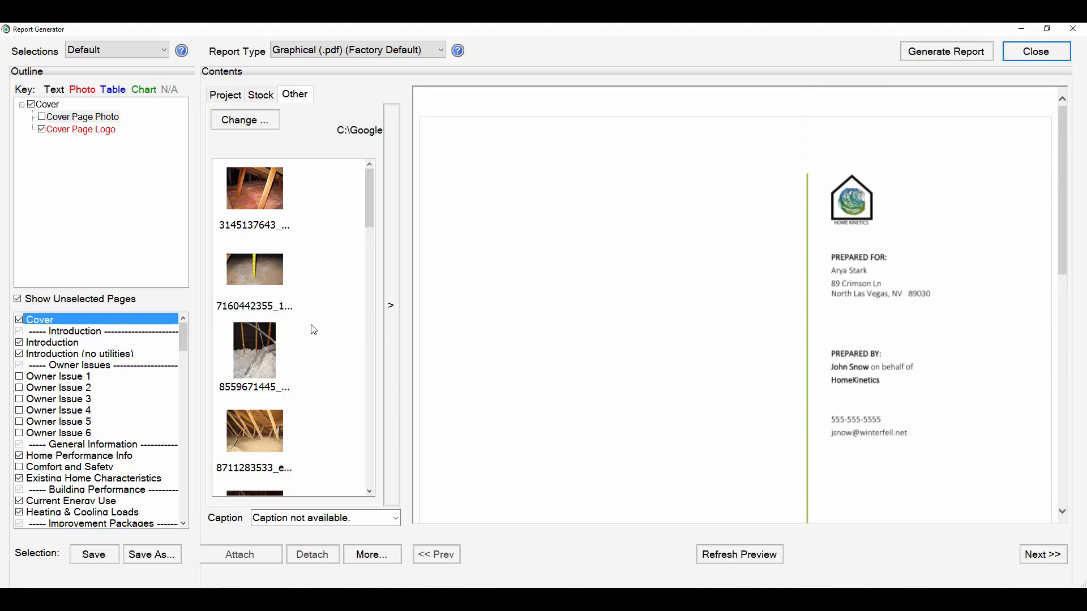
scroll(314, 330, down, 10)
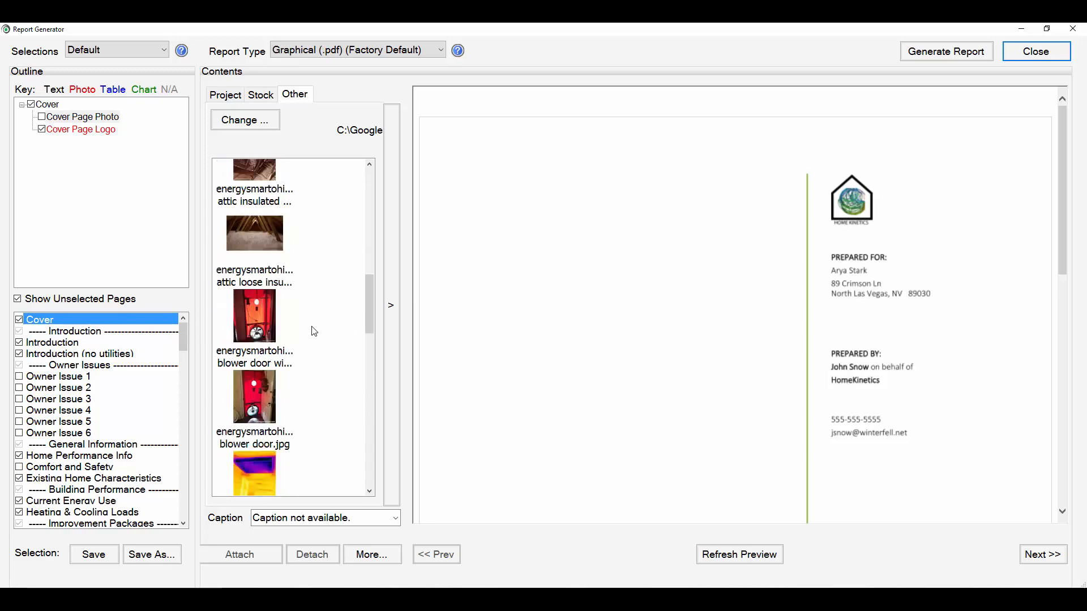
scroll(314, 331, down, 3)
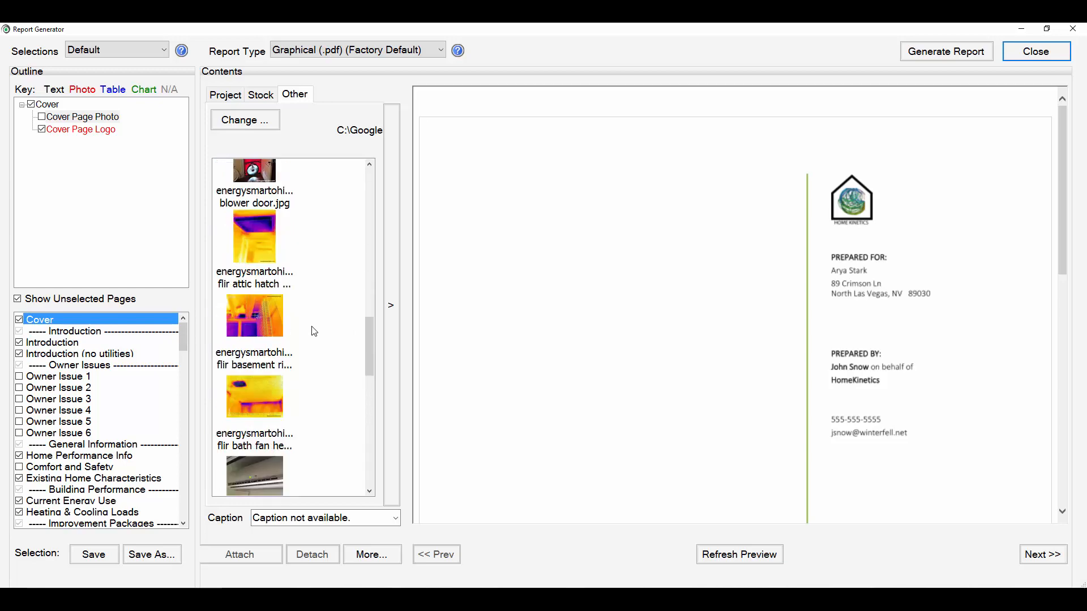
scroll(314, 333, down, 3)
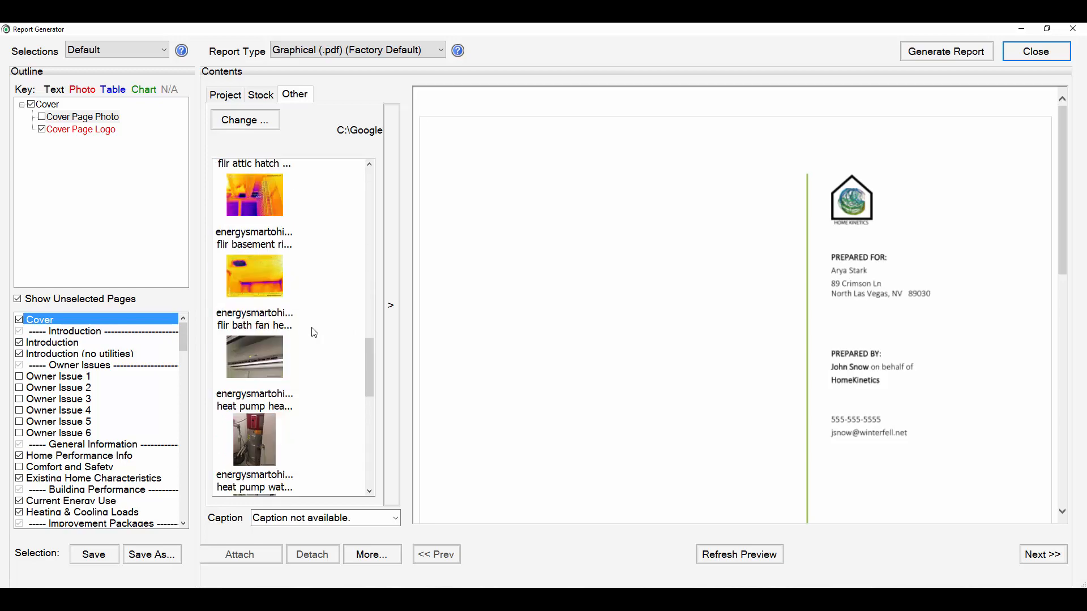
scroll(315, 333, up, 1)
scroll(315, 333, down, 9)
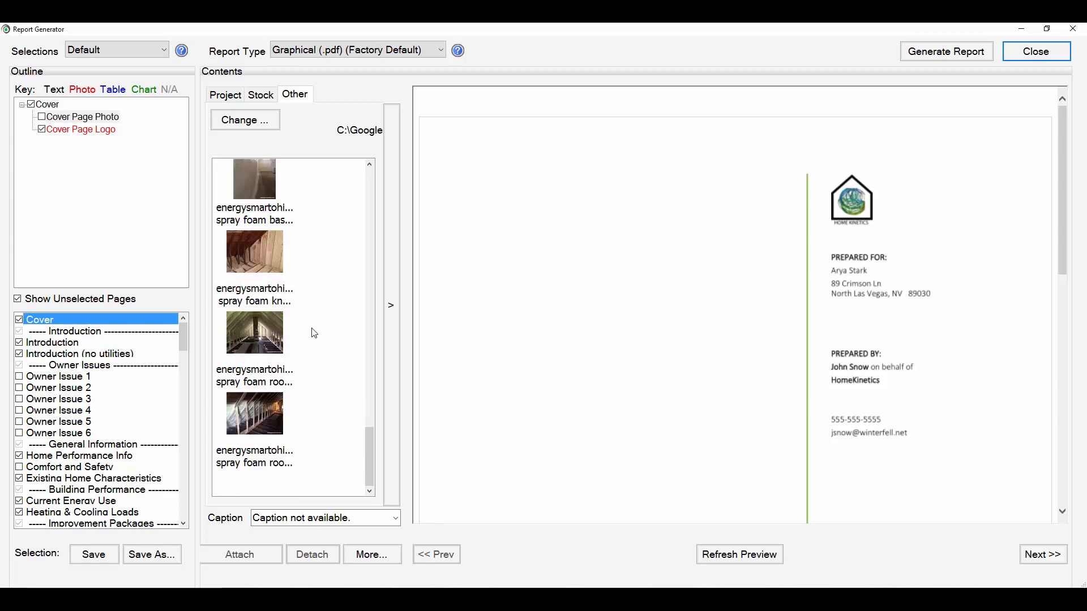
scroll(315, 333, up, 8)
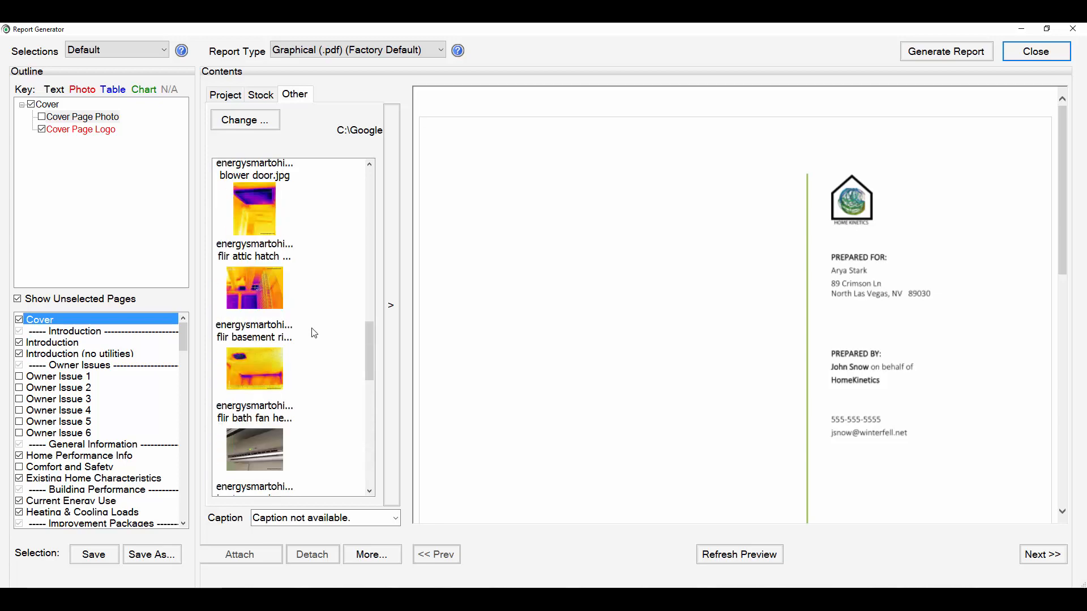
scroll(315, 333, up, 2)
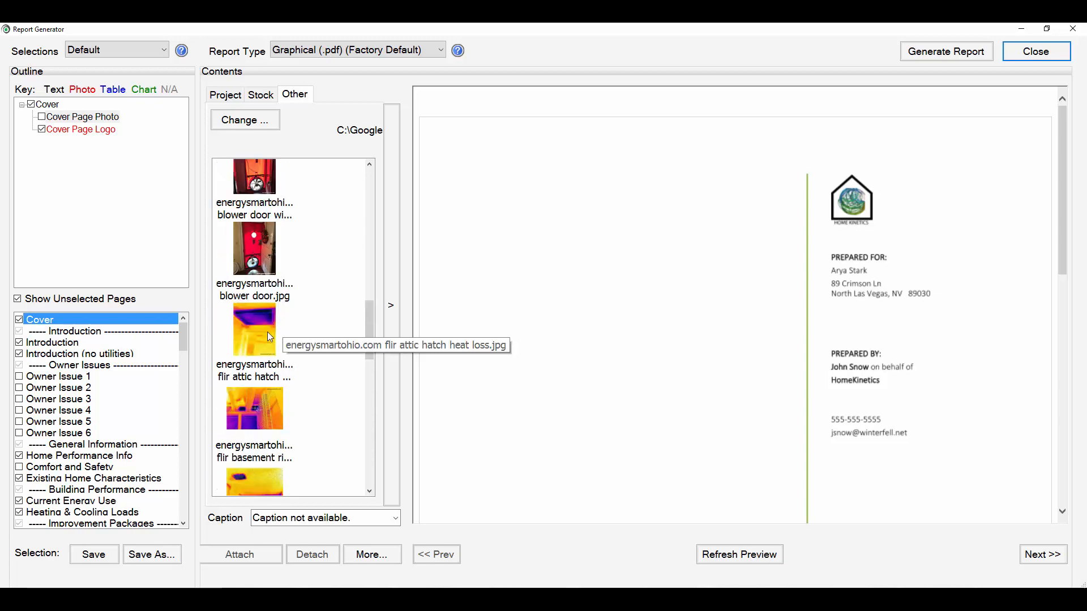
drag(258, 332, 105, 121)
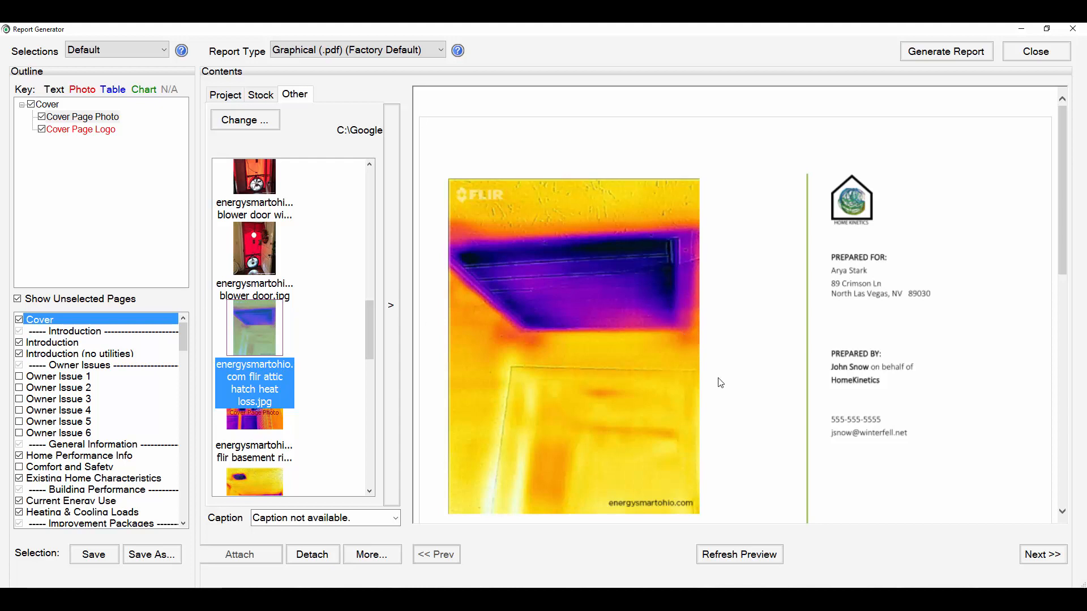
scroll(725, 385, down, 4)
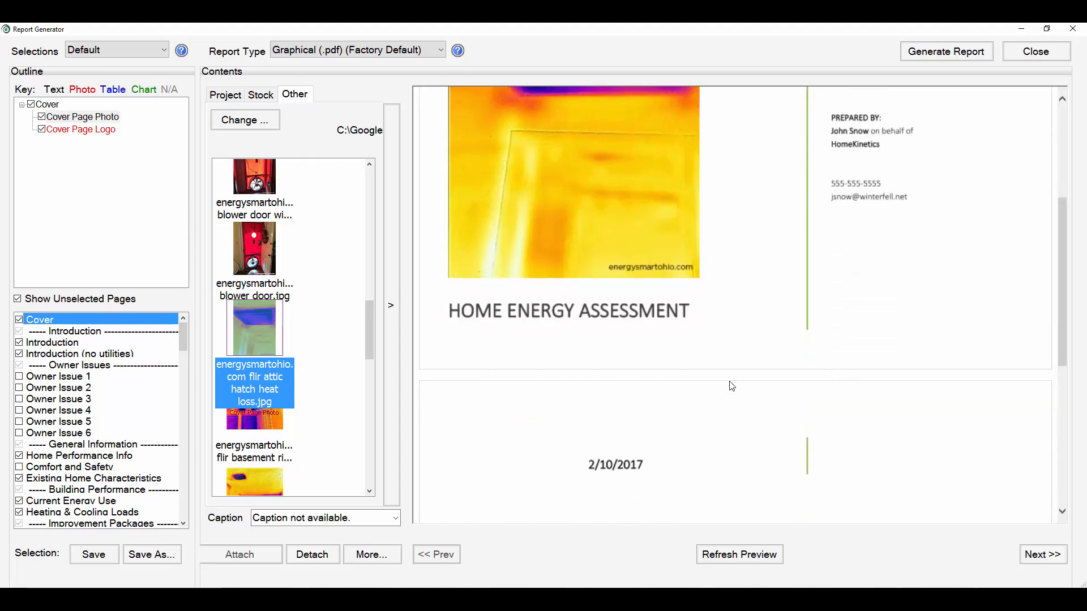
scroll(730, 384, up, 3)
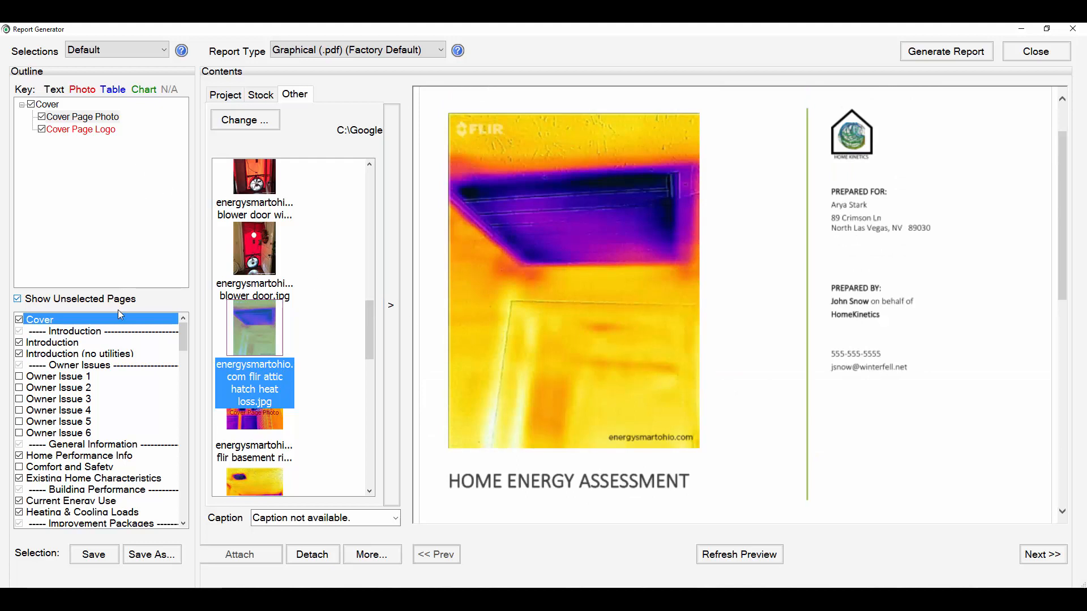
Examine the Introduction page preview, including the monthly energy use chart, usage breakdown and home performance concerns.
click(72, 343)
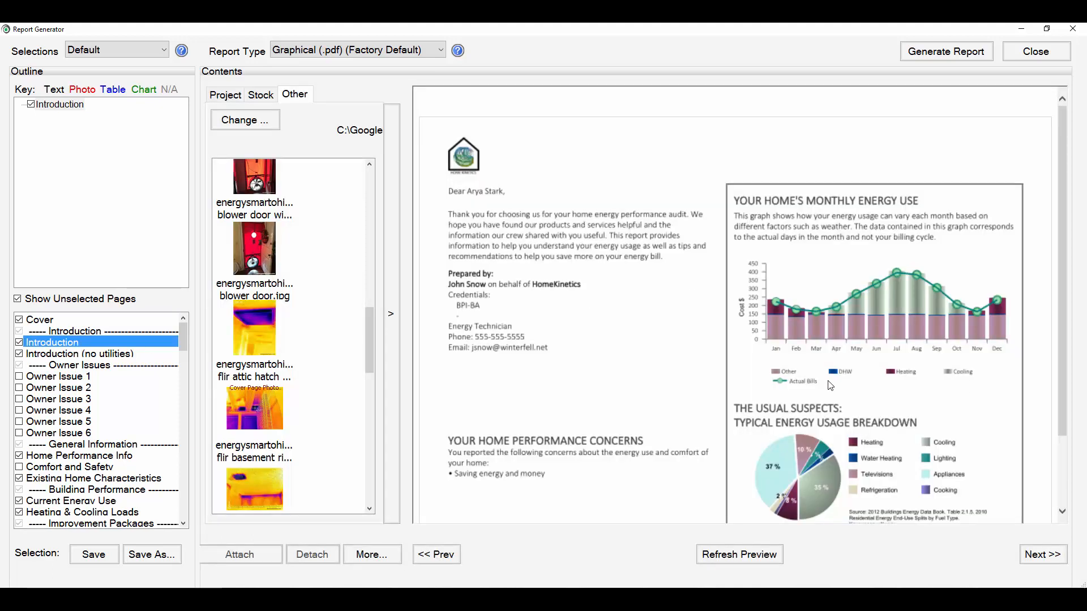
scroll(835, 374, down, 1)
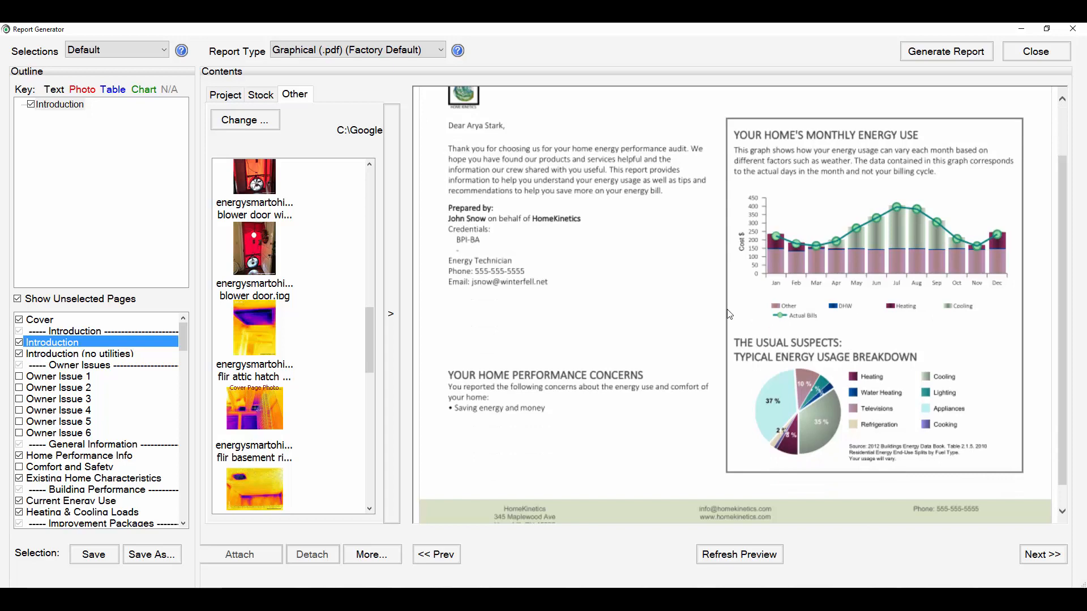
scroll(730, 314, up, 1)
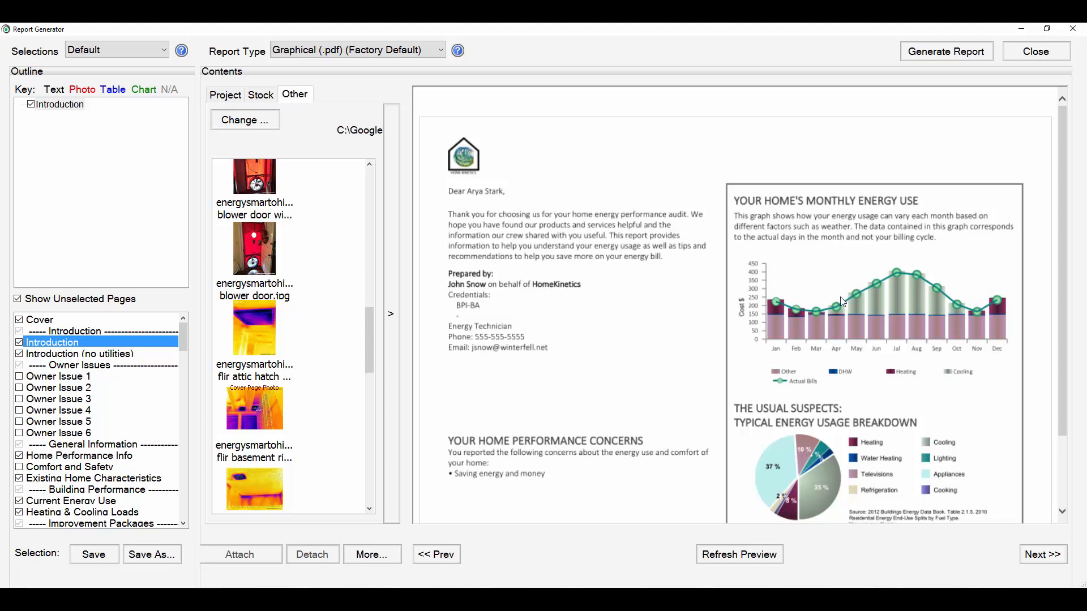
scroll(819, 367, down, 2)
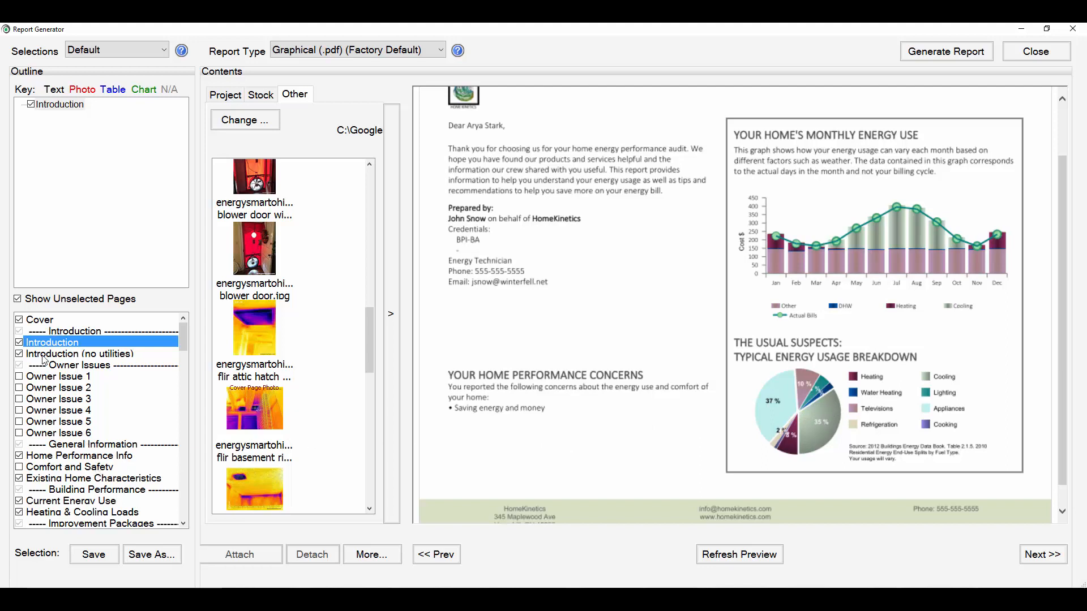
scroll(89, 457, down, 1)
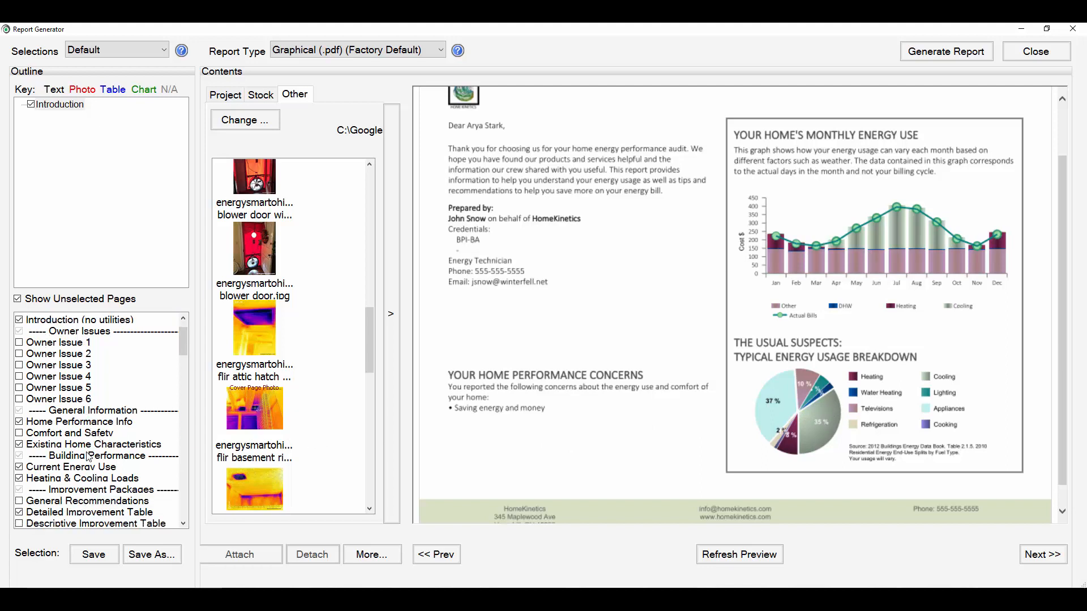
Review the Owner Issue 1 page preview, the list of report pages and the available page selection sets.
click(54, 343)
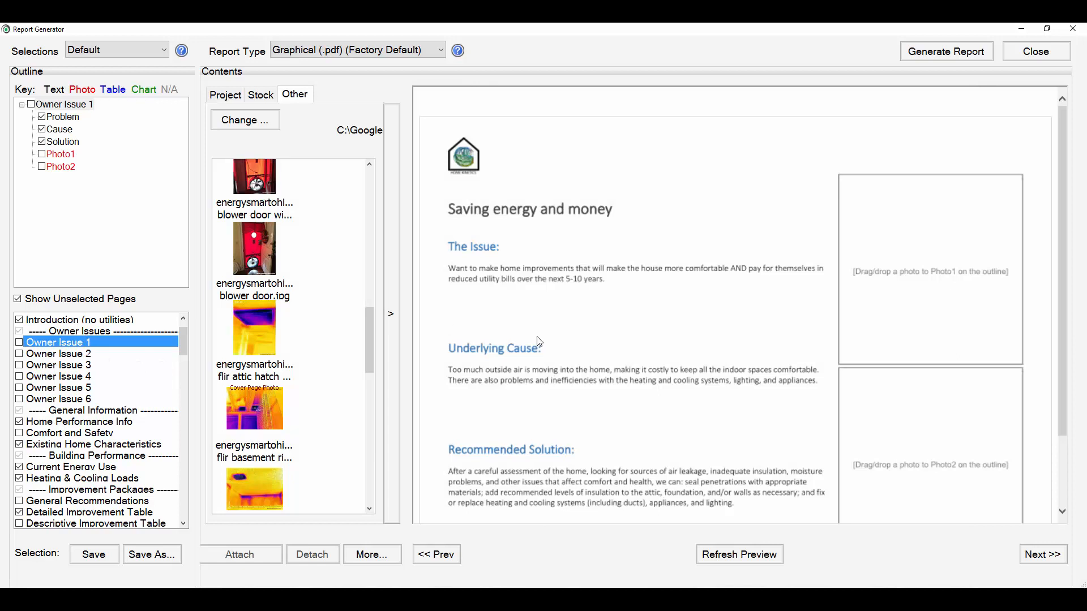
scroll(616, 344, down, 2)
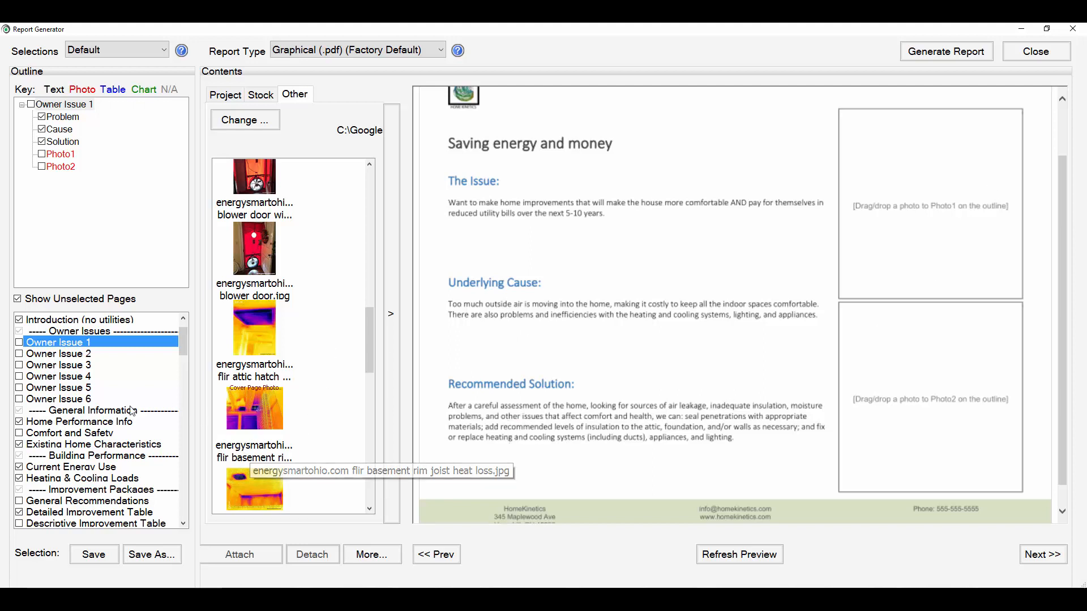
scroll(124, 415, down, 2)
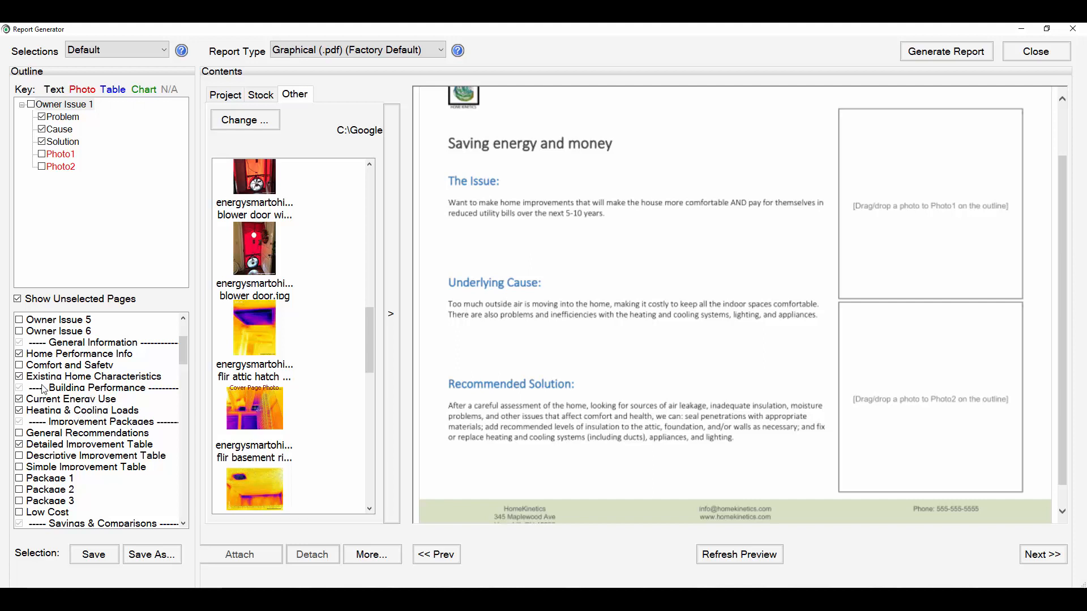
click(145, 50)
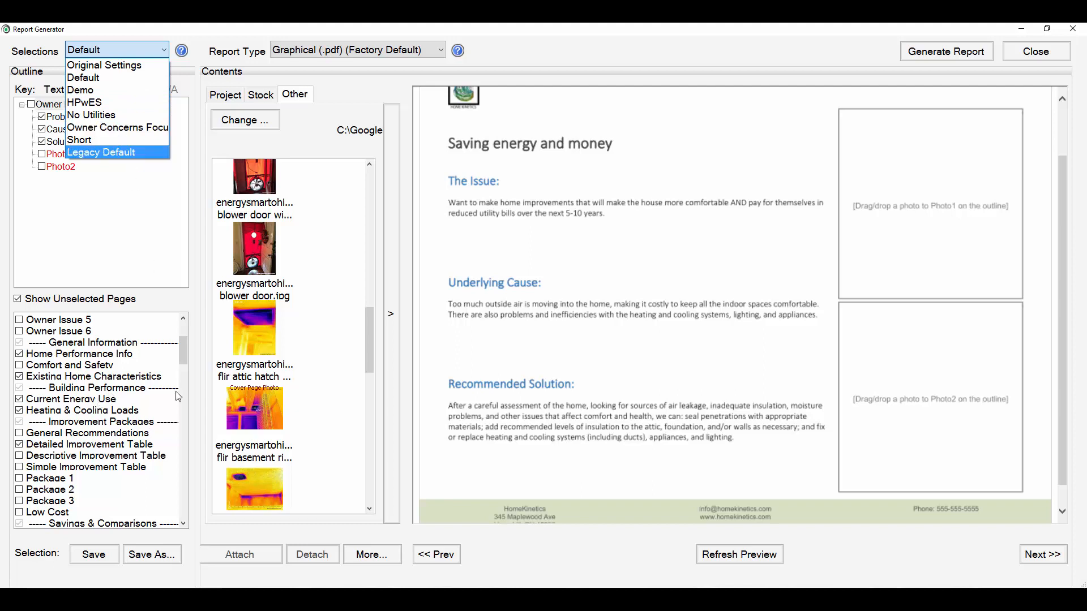
click(184, 354)
scroll(181, 331, up, 3)
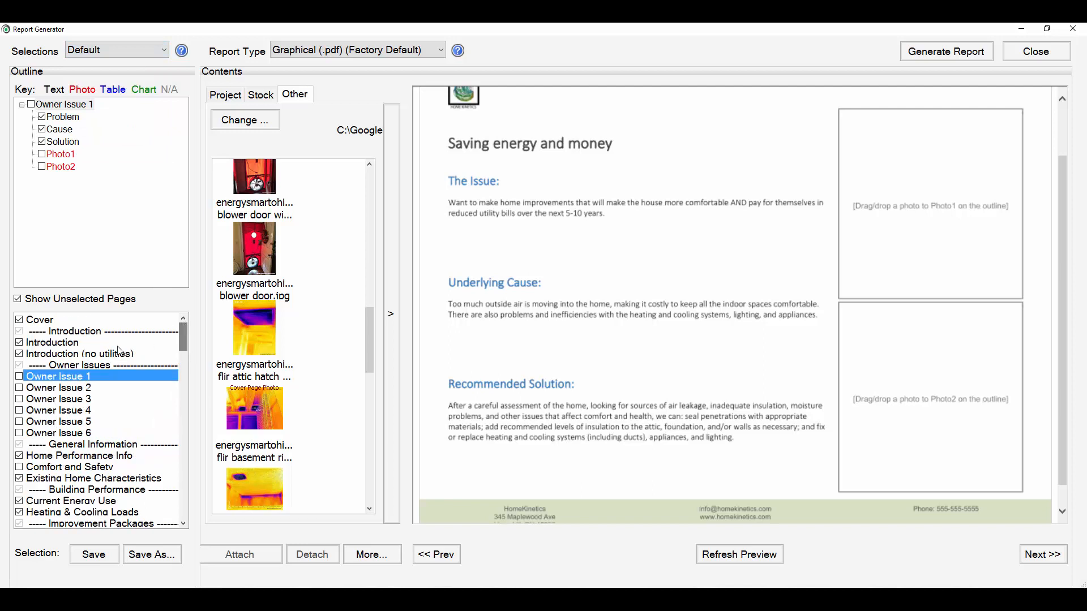
Include the Owner Issue 1 page in the report and open its Problem text for editing.
click(19, 377)
click(62, 118)
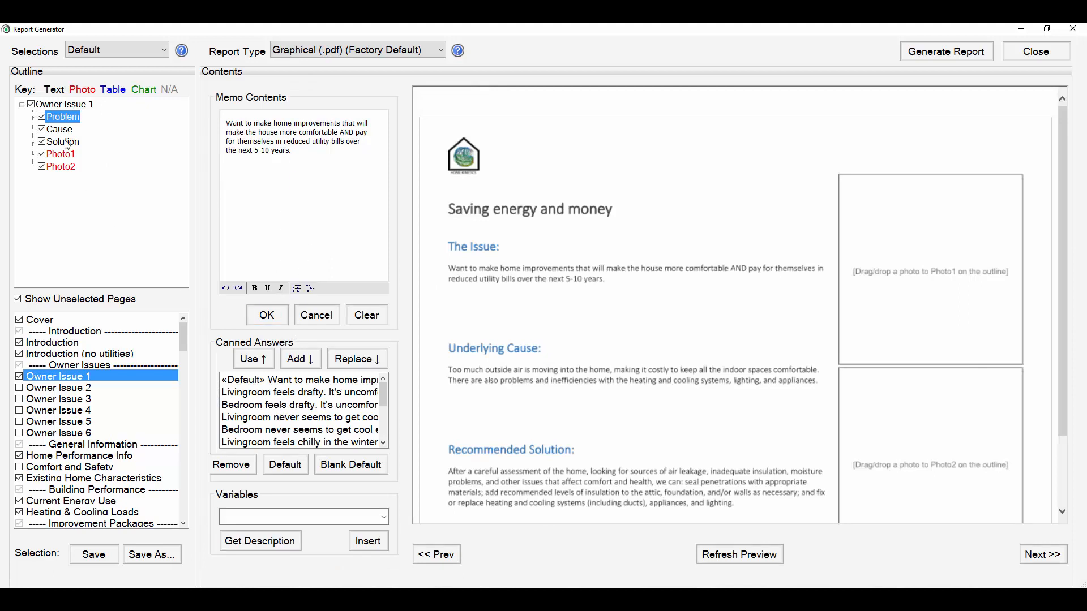
click(295, 158)
mouse_move(382, 395)
mouse_down()
mouse_move(382, 426)
mouse_move(379, 386)
mouse_up()
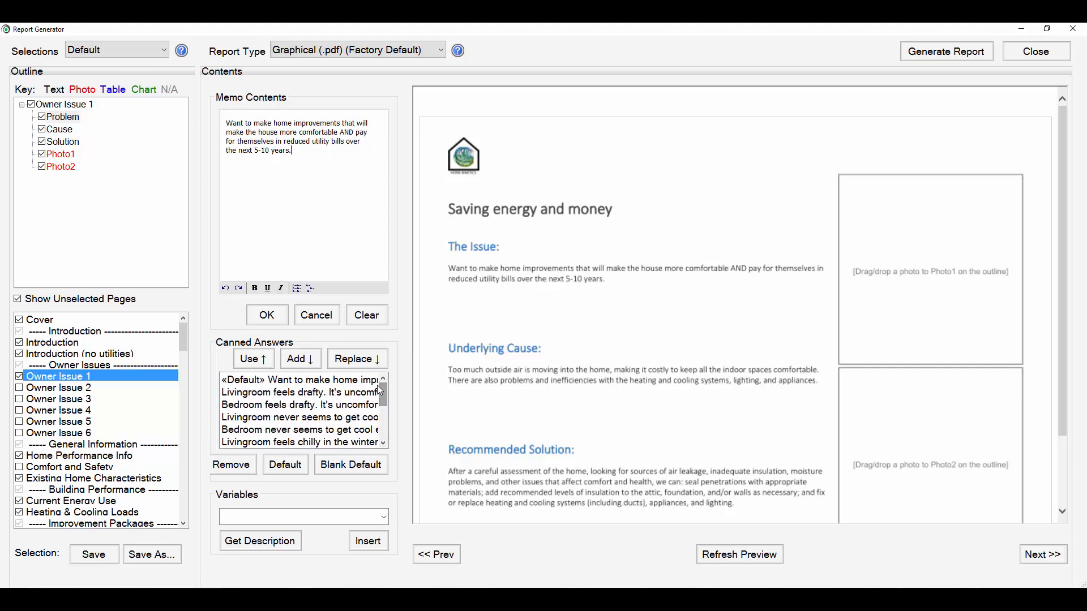
Try the canned answer "Livingroom feels drafty" as the Problem text, and restore the default answer about home improvements.
click(337, 393)
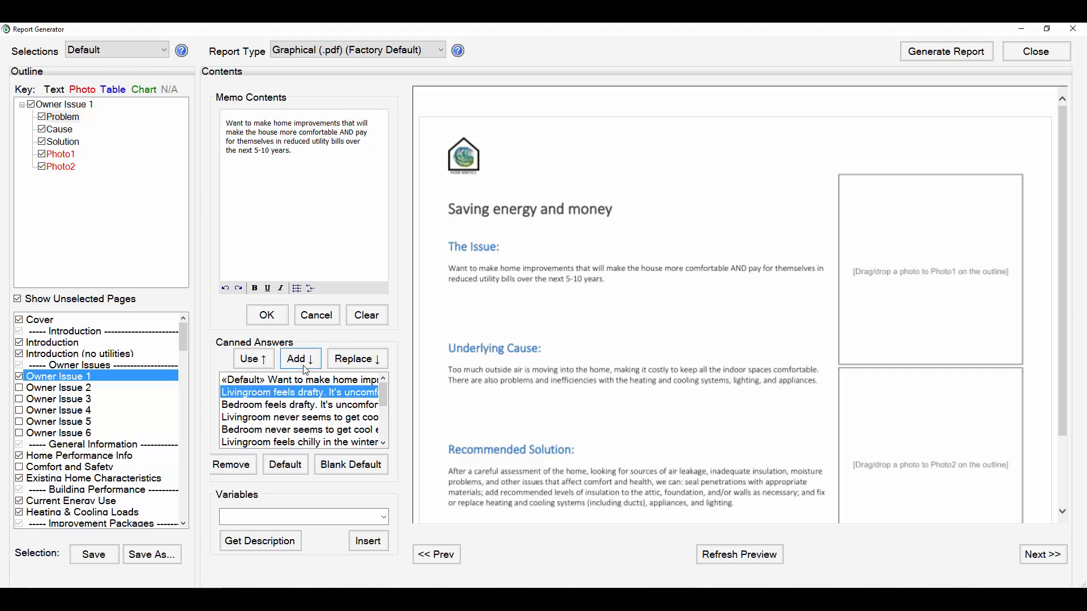
click(262, 365)
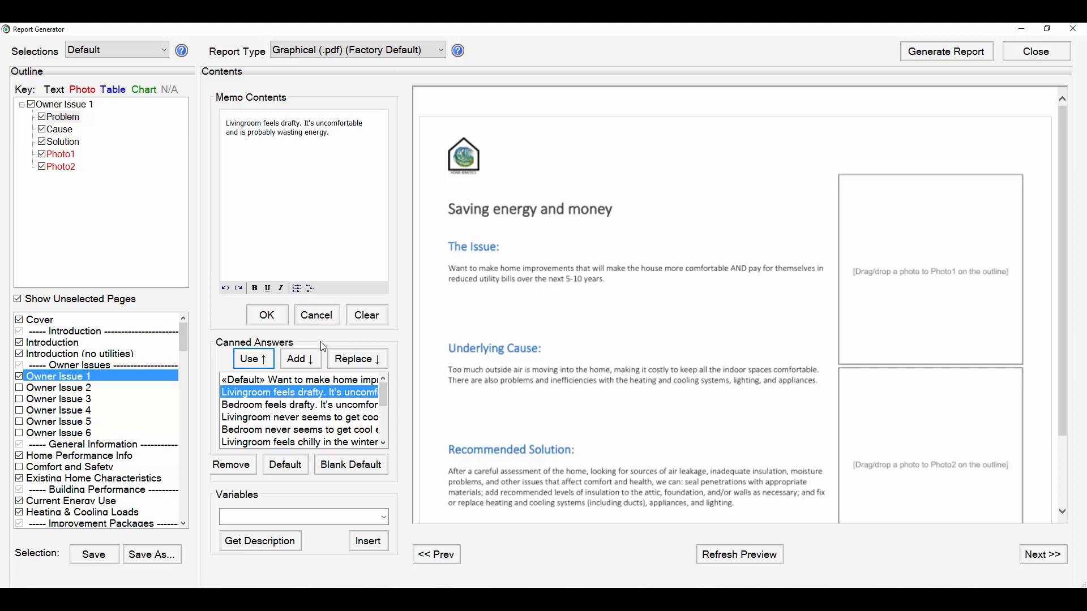
click(318, 380)
click(270, 367)
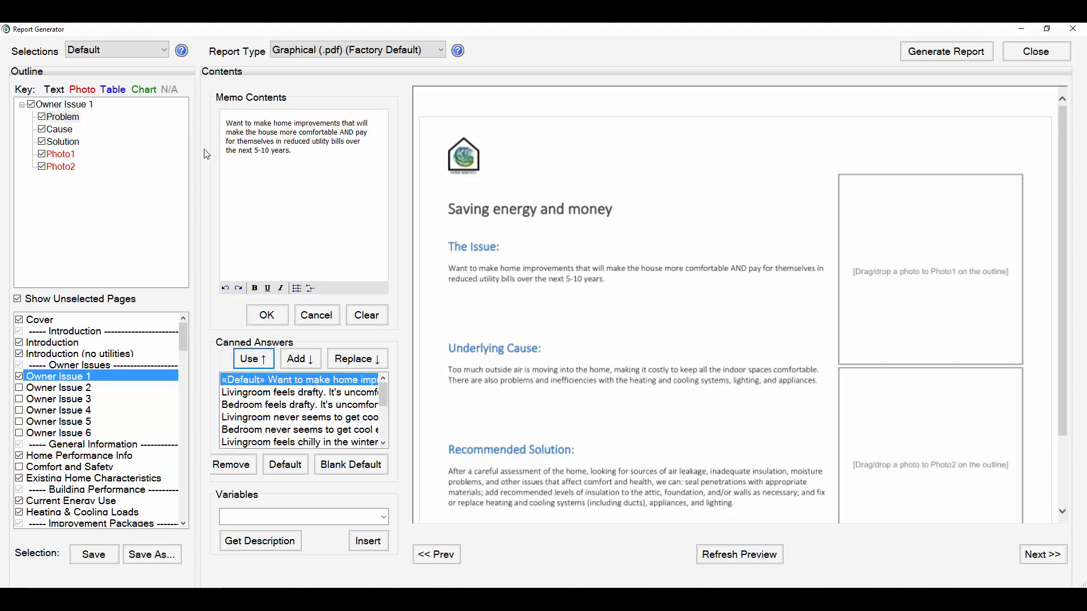
Attach "energysmartohio.com flir basement rim joist heat loss.jpg" as Photo1 of Owner Issue 1.
click(61, 155)
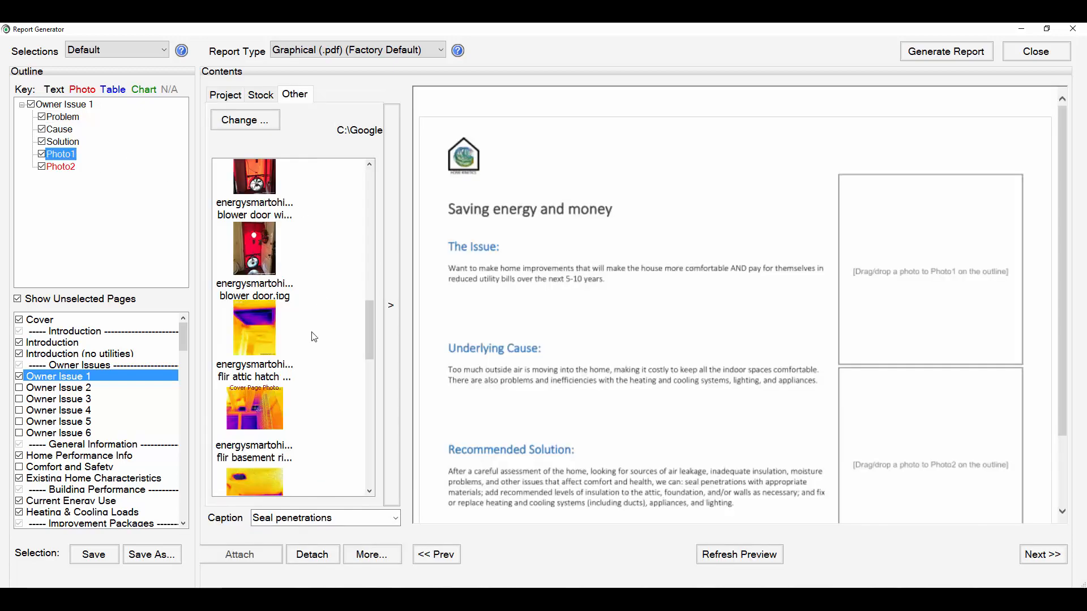
scroll(310, 340, down, 3)
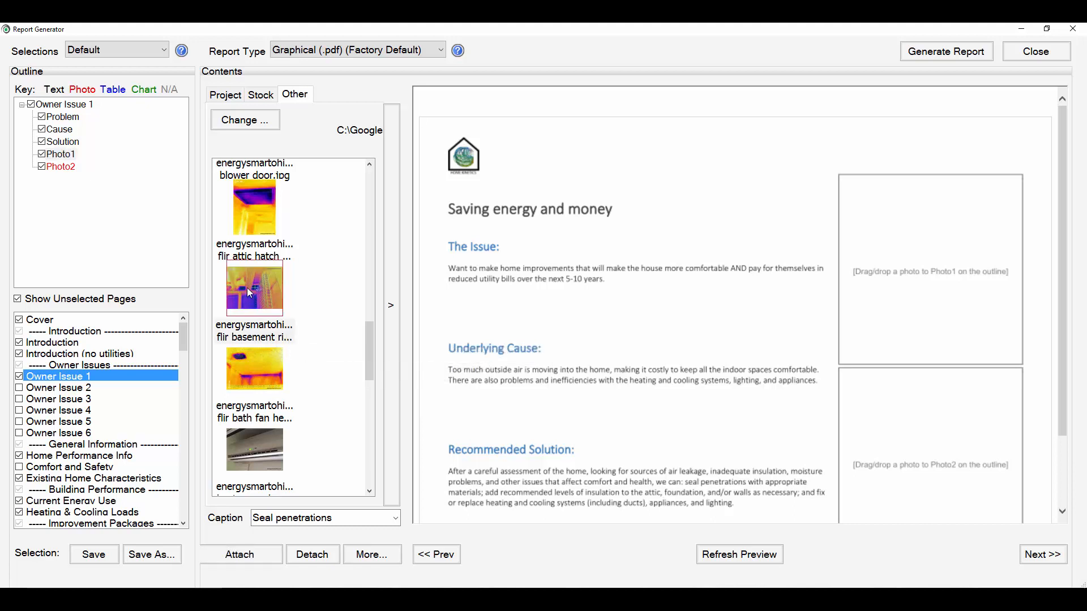
drag(246, 287, 68, 167)
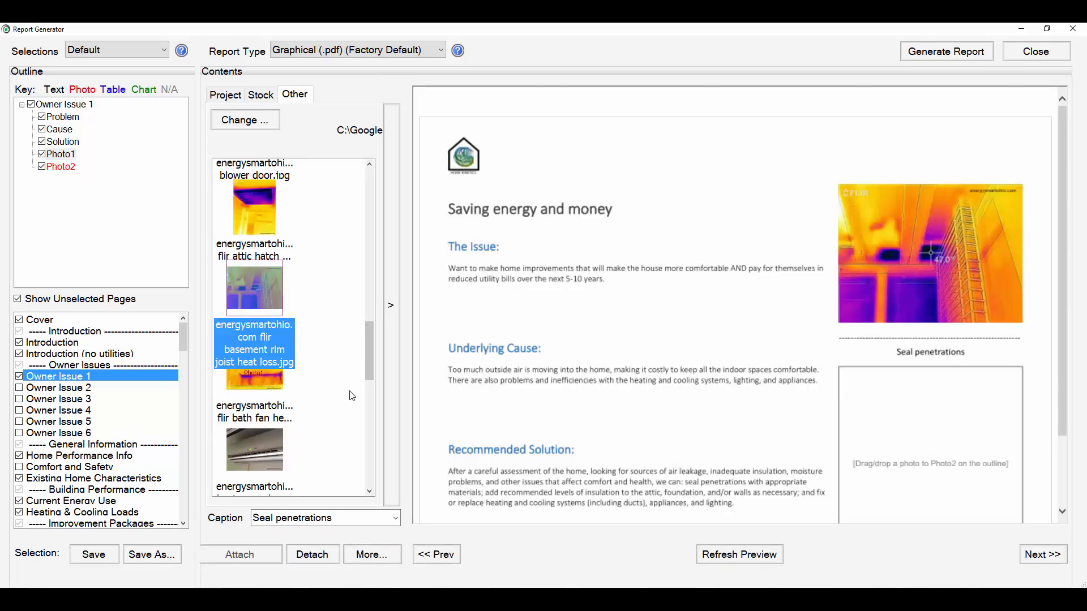
Attach "energysmartohio.com spray foam roof deck part.jpg" as Photo2 of Owner Issue 1 and check both photos in the page preview.
scroll(337, 424, down, 2)
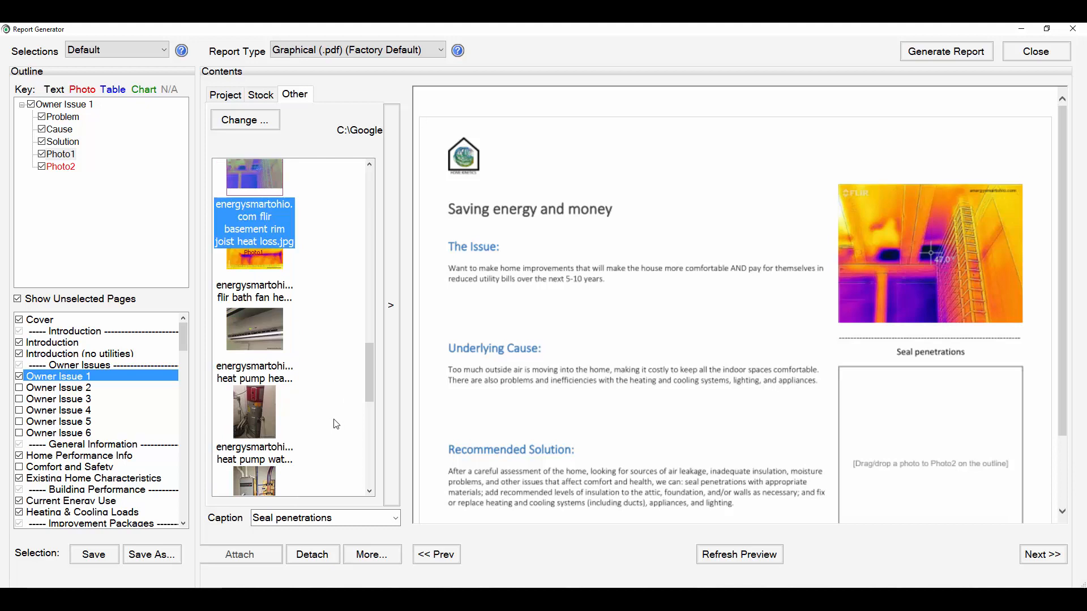
scroll(336, 425, down, 8)
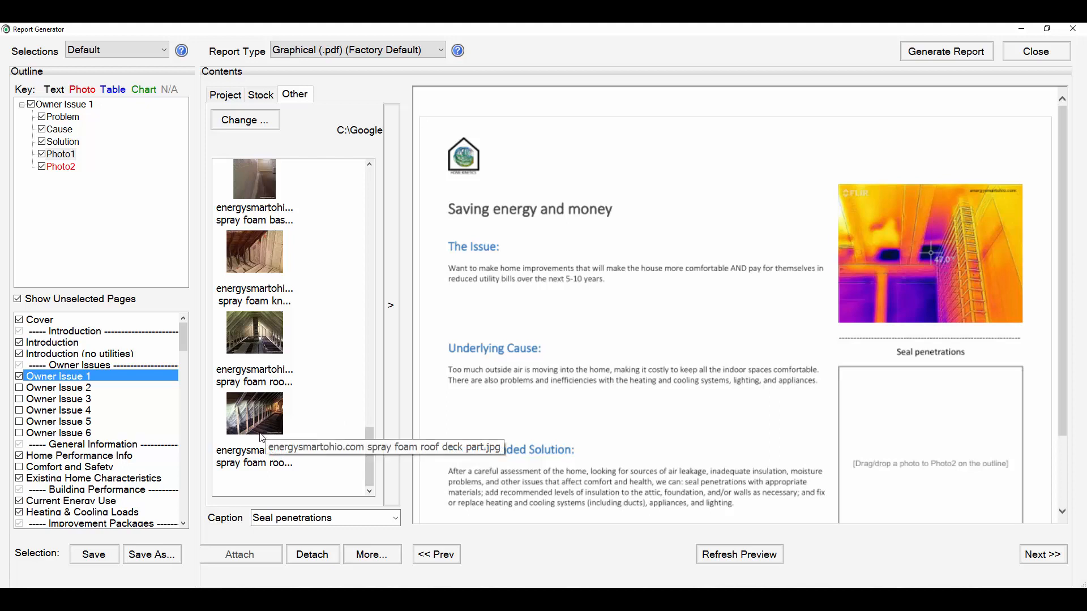
drag(256, 422, 69, 173)
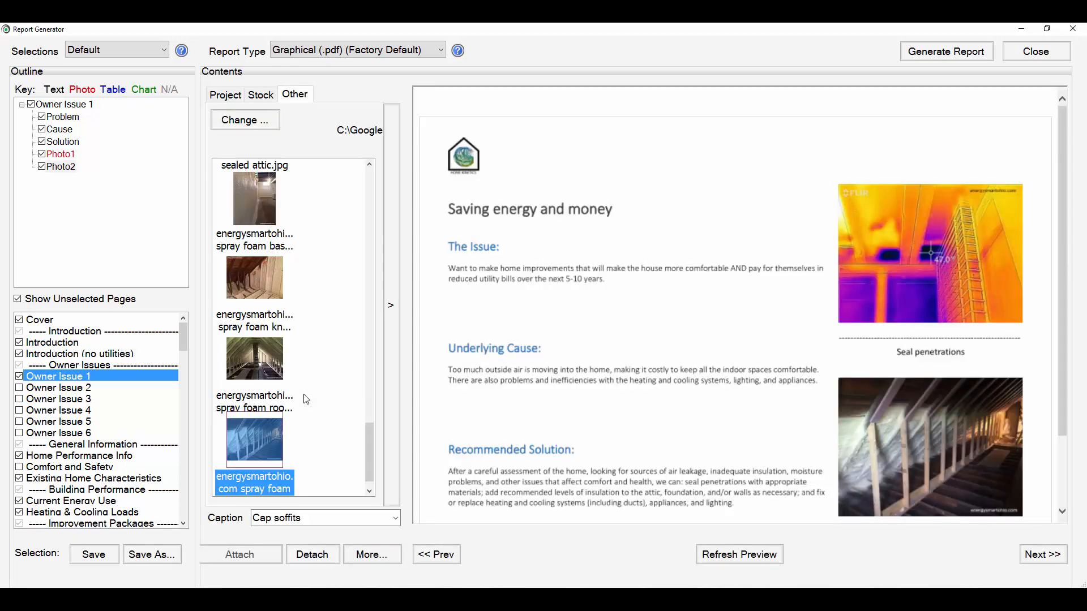
scroll(685, 383, down, 1)
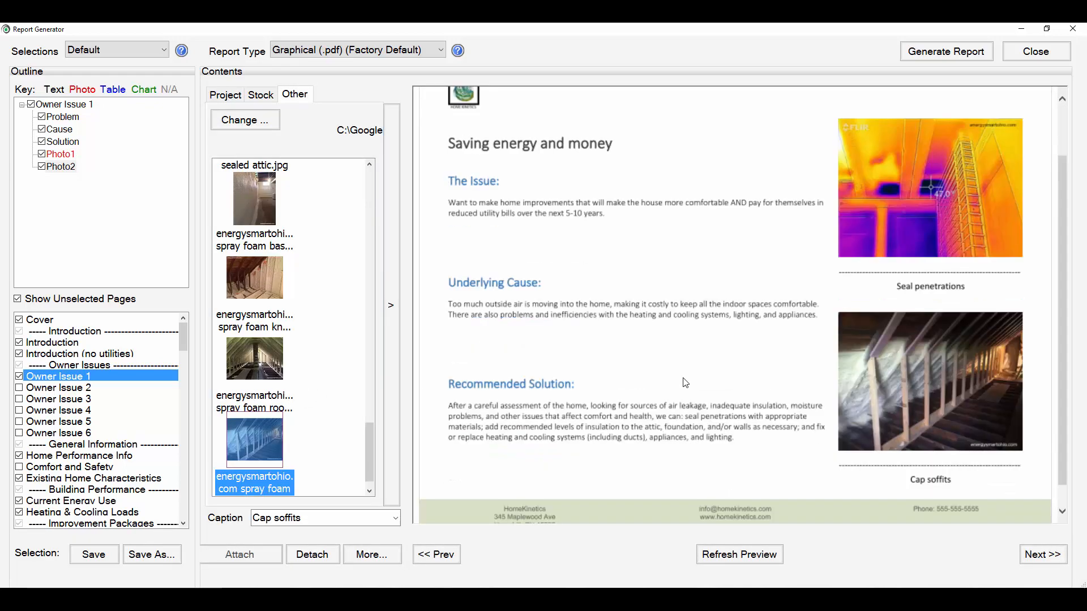
scroll(305, 456, down, 1)
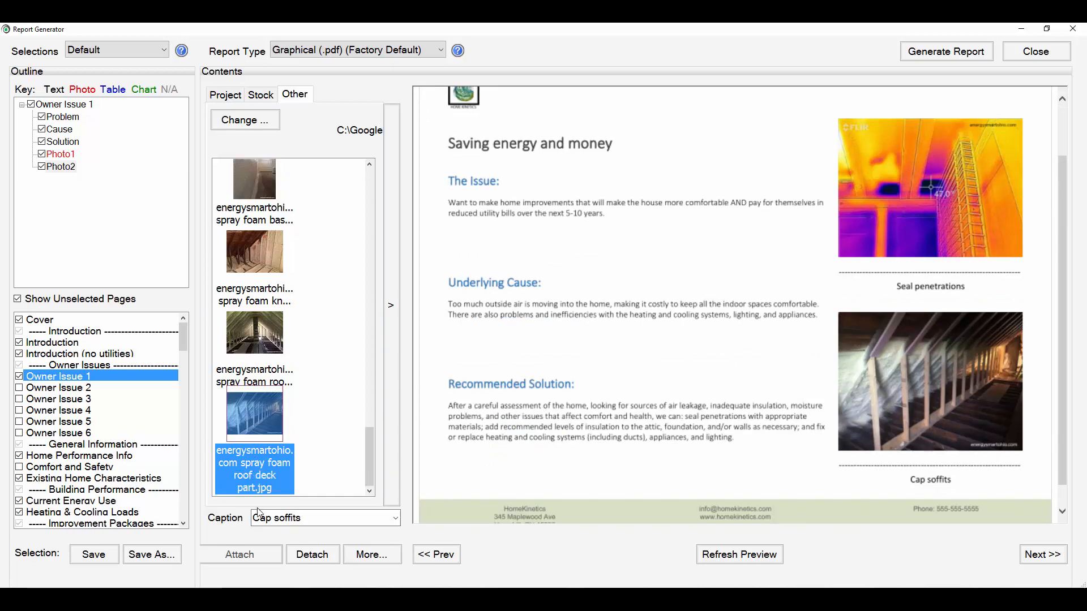
Change the Photo1 caption to "IR camera shows lots of leakage!".
click(66, 155)
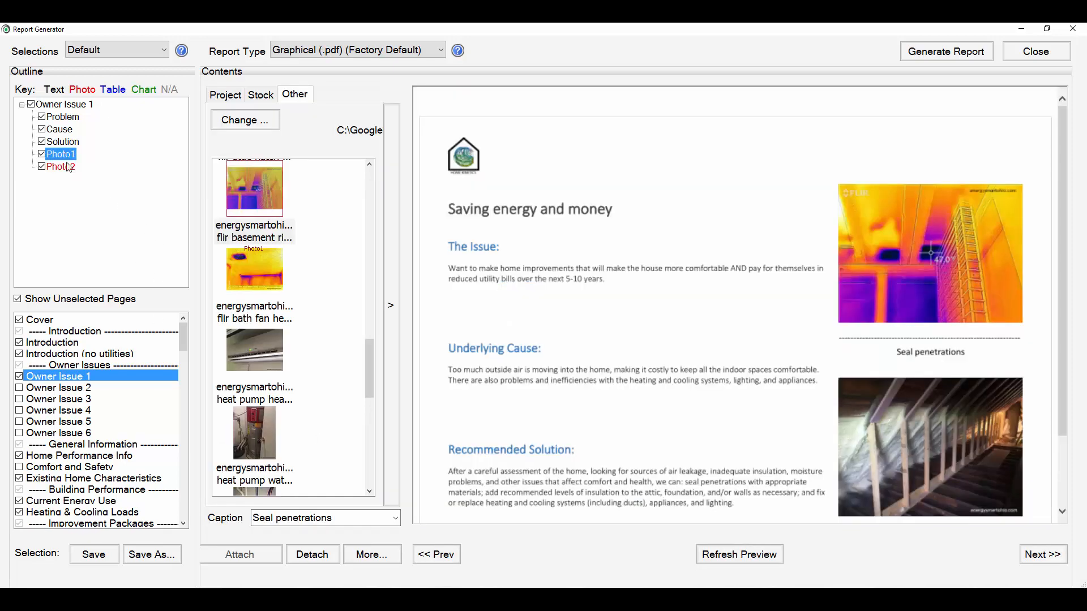
click(295, 516)
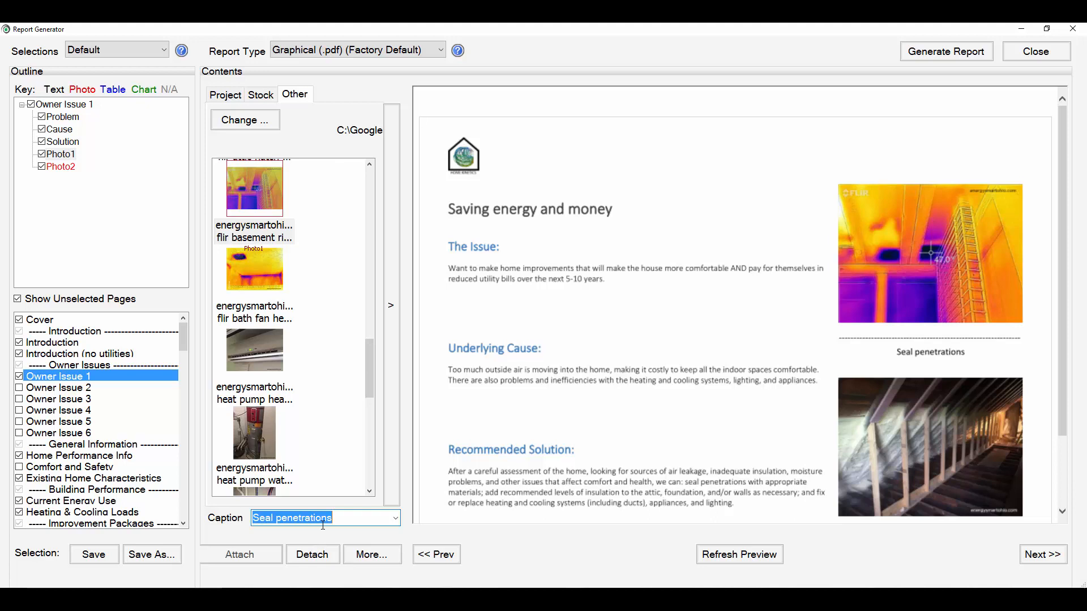
text(IR camera sho)
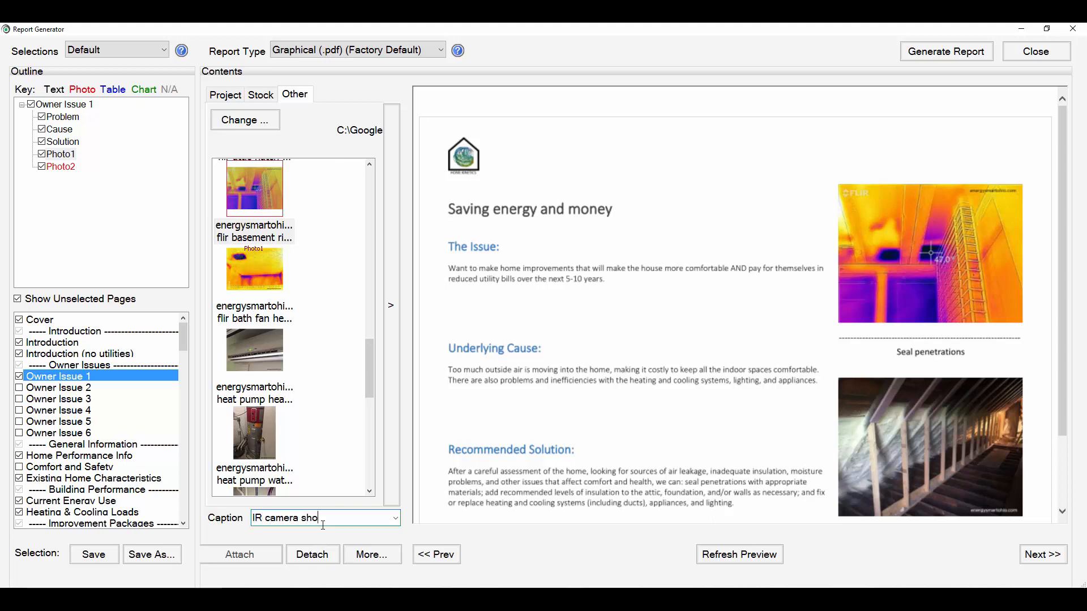
text(ws lots of leakage!)
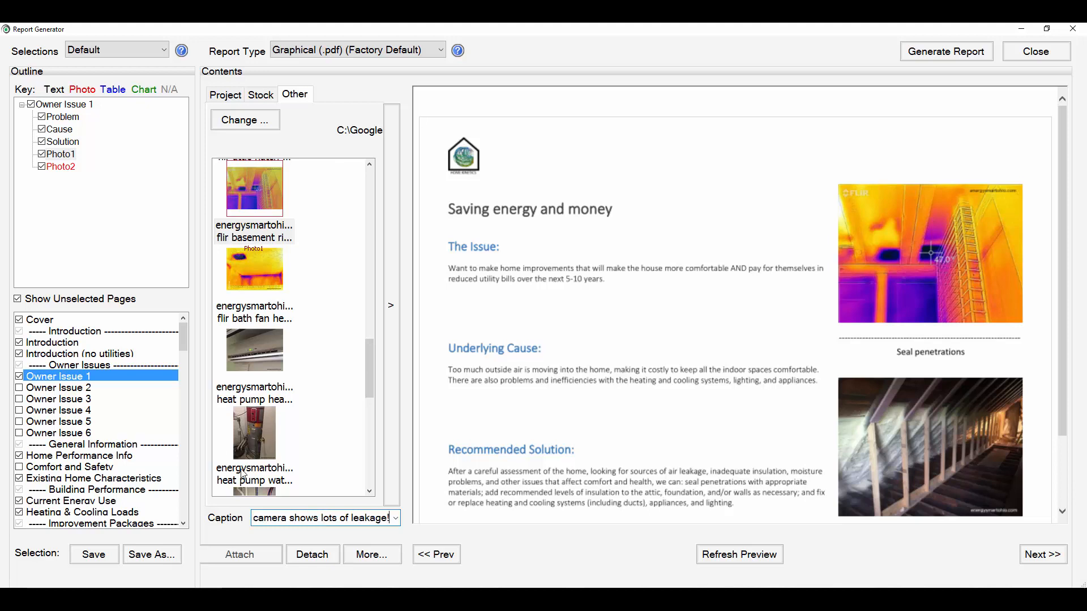
Change the Photo2 caption to "Insulated attic".
click(61, 165)
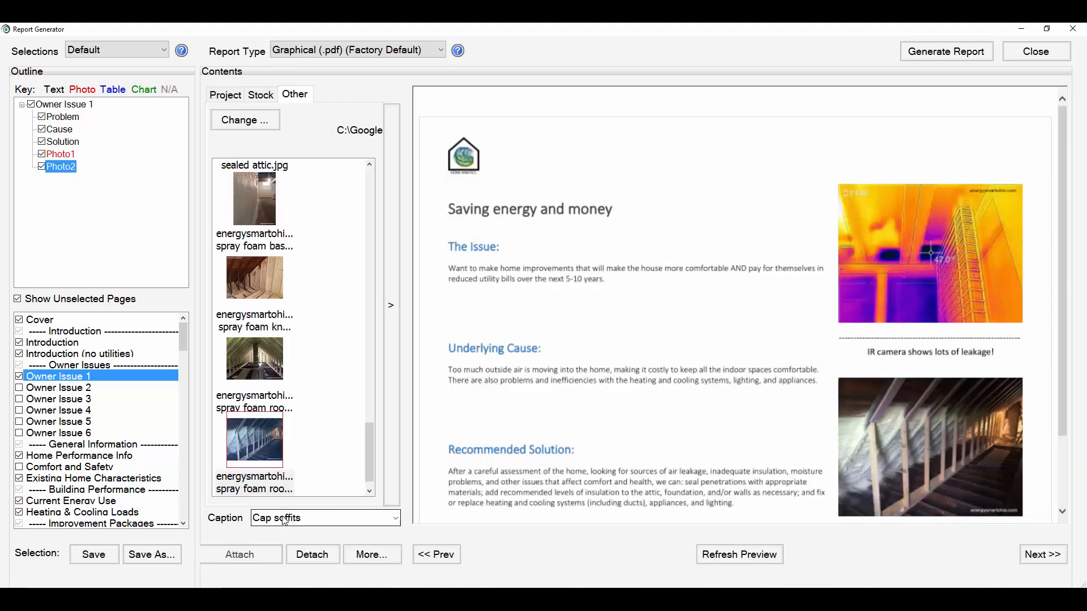
click(286, 517)
double_click(285, 517)
click(307, 518)
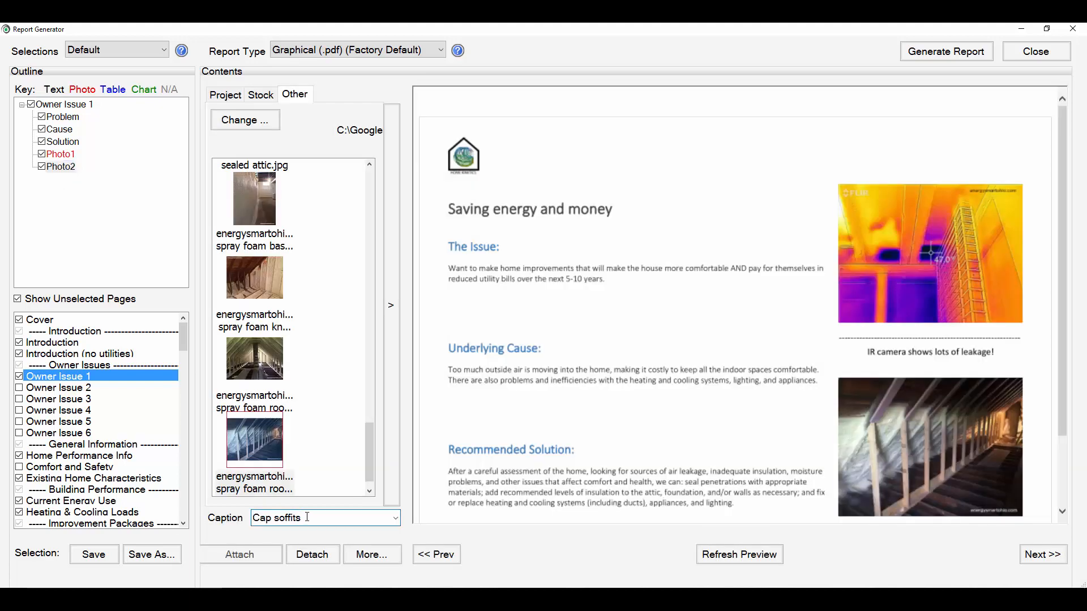
drag(308, 517, 256, 520)
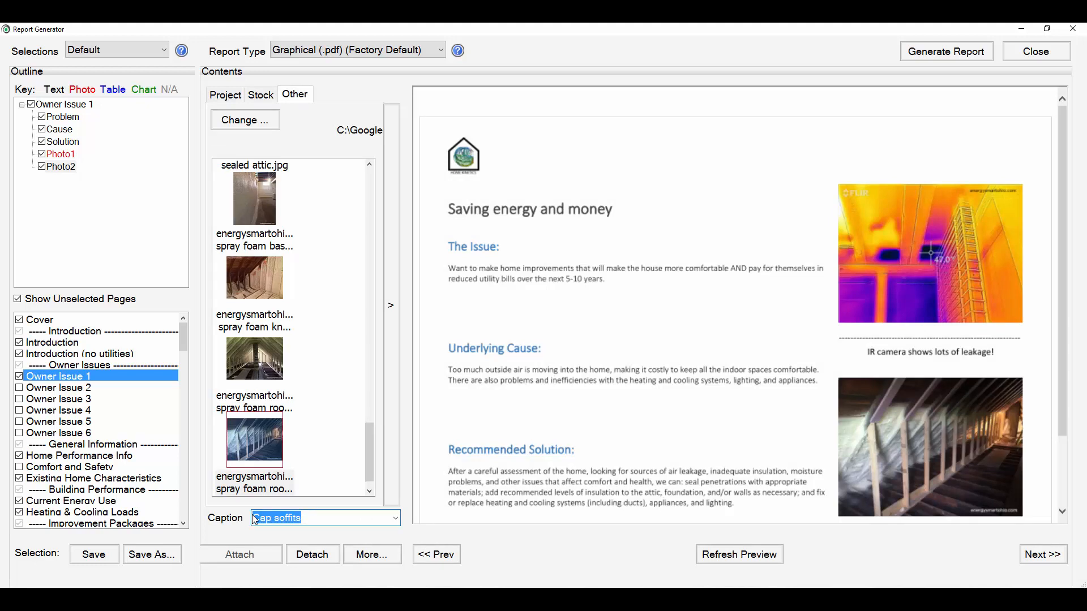
text(Insulated)
text(attic)
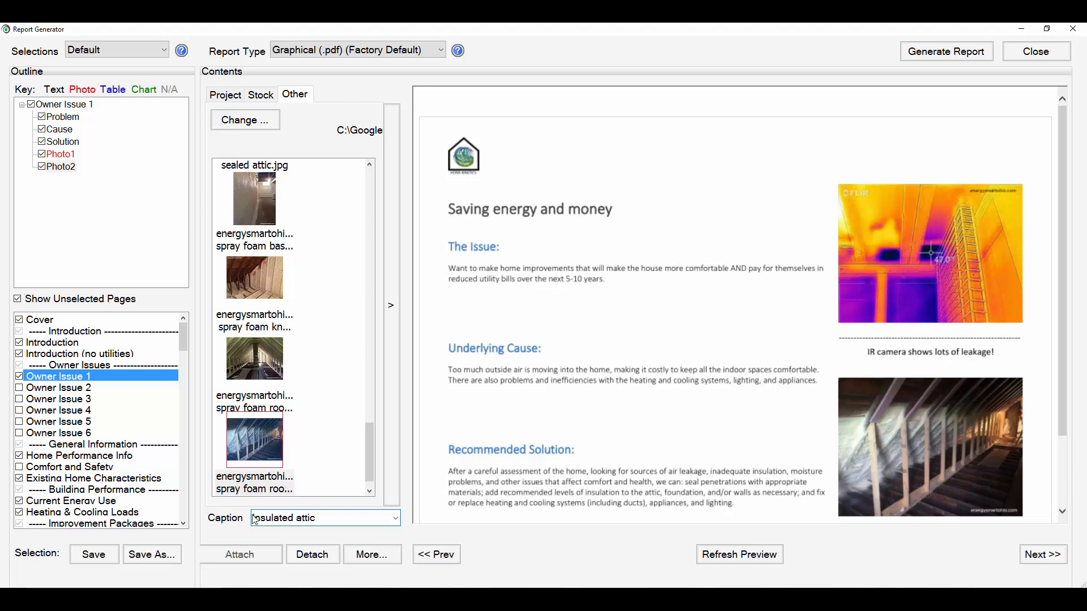
Replace the Photo2 caption with "Part of an attic spray foam job." and check it in the refreshed page preview.
key(BackSpace)
key(BackSpace)
key(BackSpace)
key(BackSpace)
key(BackSpace)
key(BackSpace)
key(BackSpace)
key(BackSpace)
key(BackSpace)
key(BackSpace)
key(BackSpace)
key(BackSpace)
key(BackSpace)
key(BackSpace)
key(BackSpace)
text(Part of an attic spray foam job.)
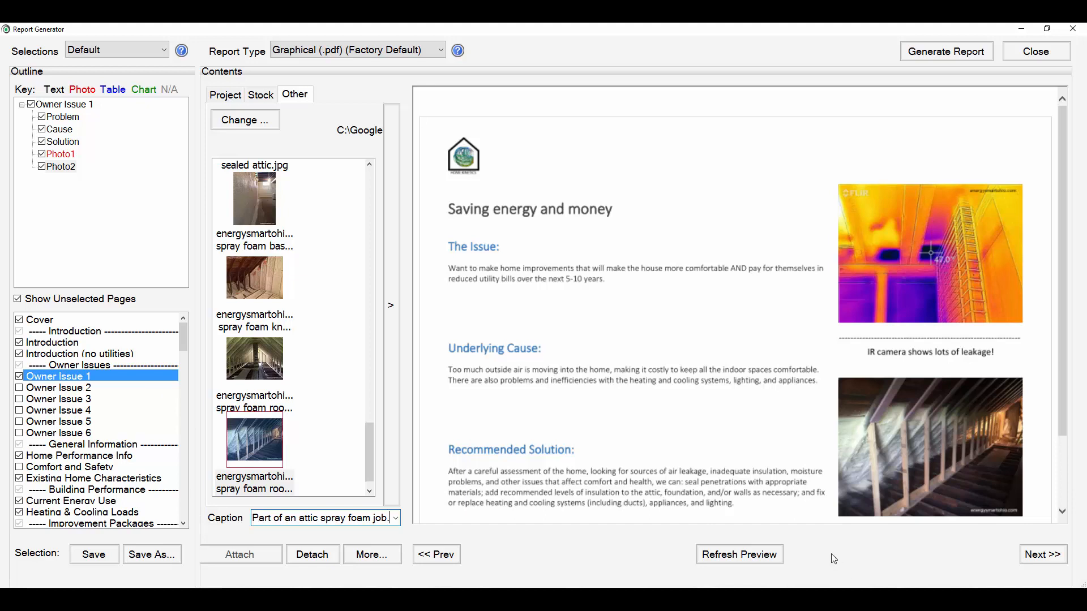
click(740, 555)
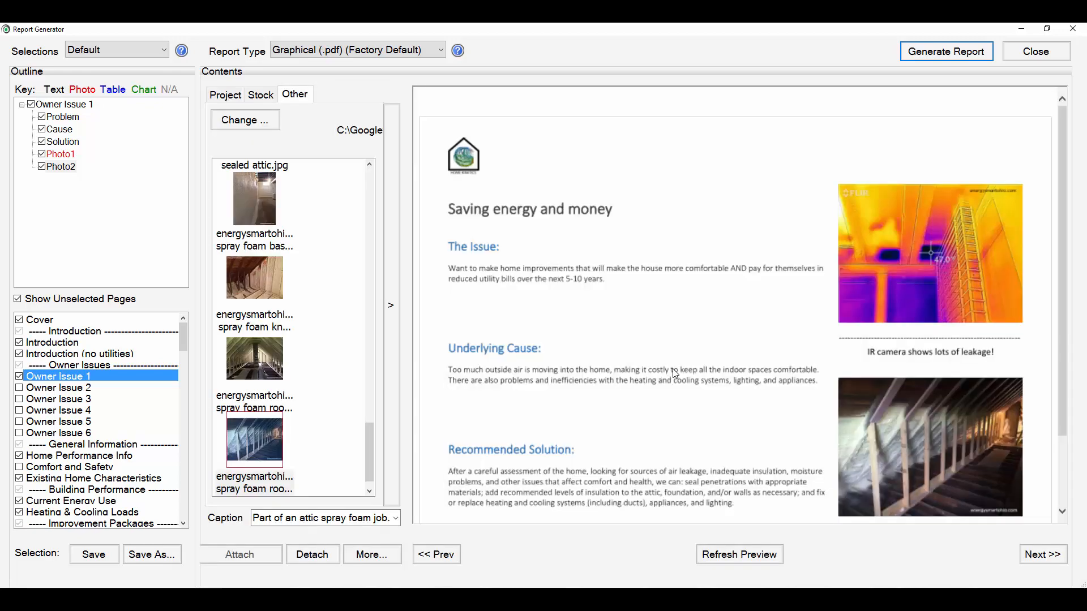
scroll(672, 370, down, 3)
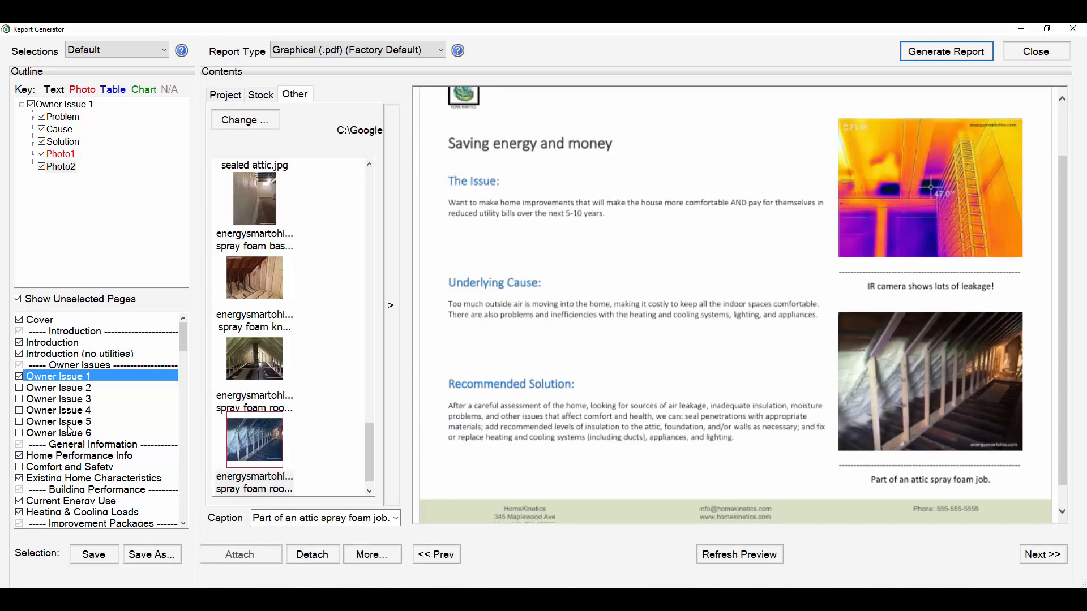
Review the page previews of Home Performance Info, Existing Home Characteristics, Current Energy Use and Heating & Cooling Loads.
click(65, 455)
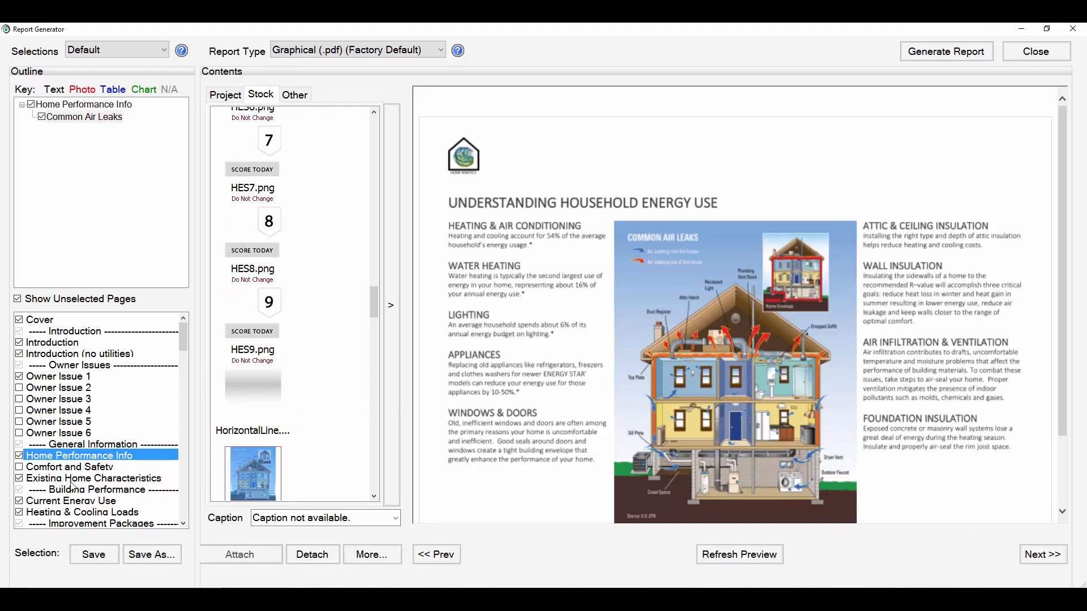
click(73, 479)
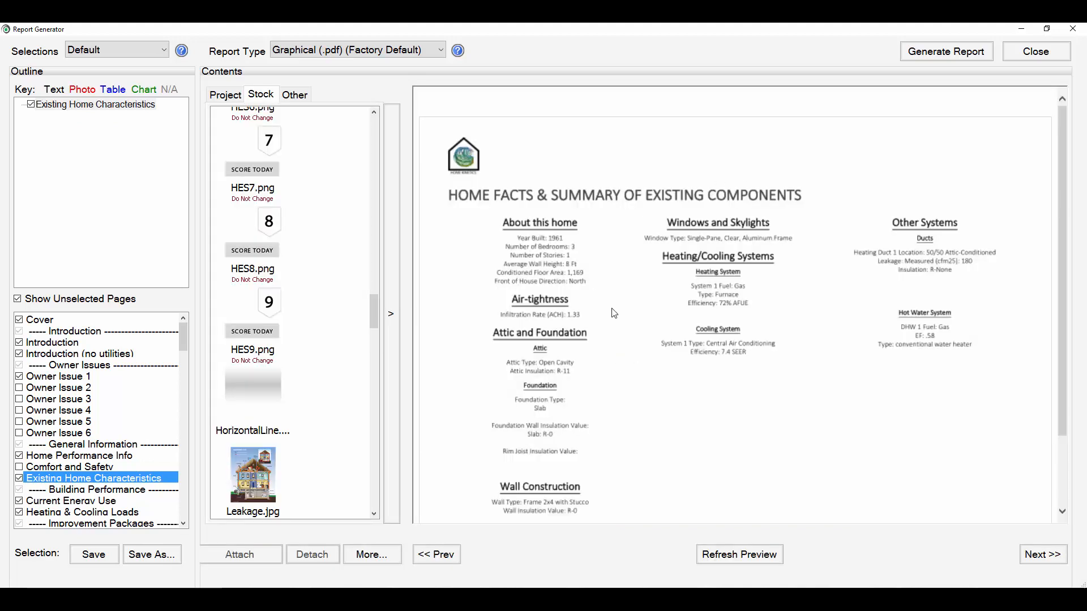
scroll(167, 490, down, 3)
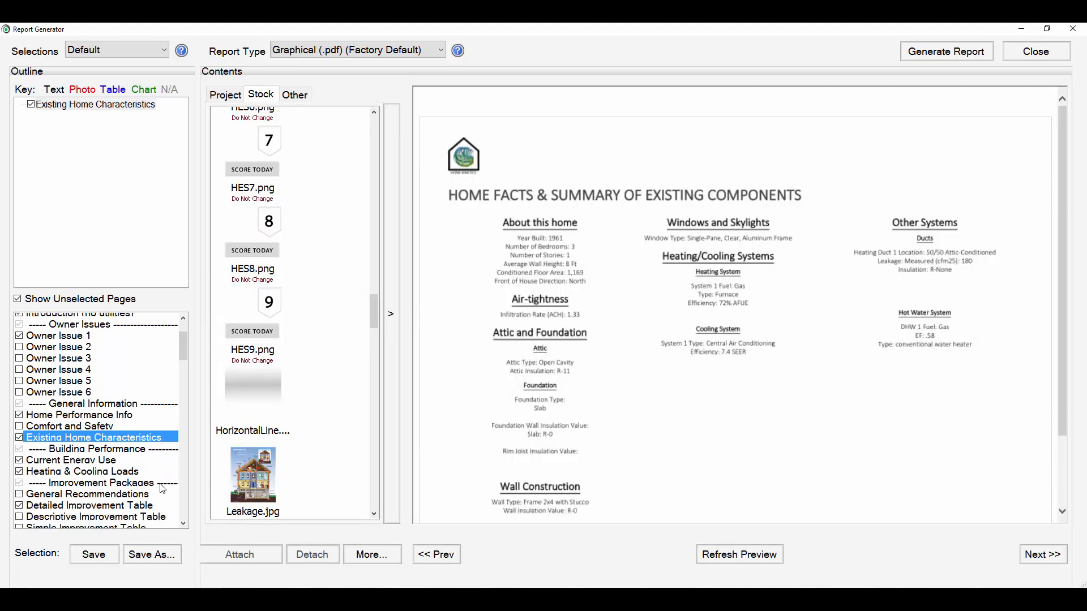
click(70, 401)
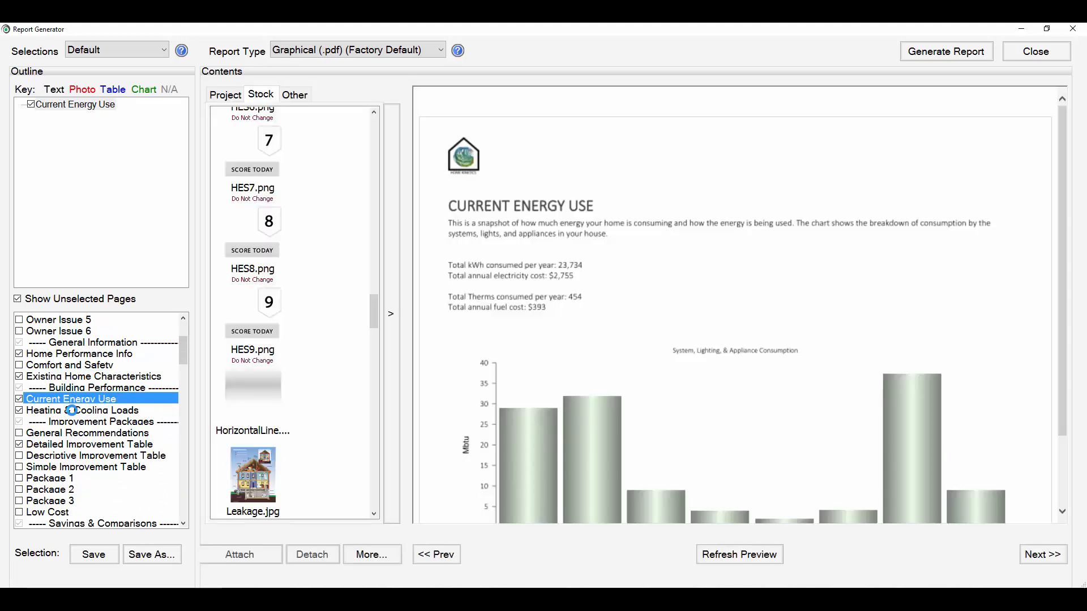
click(72, 410)
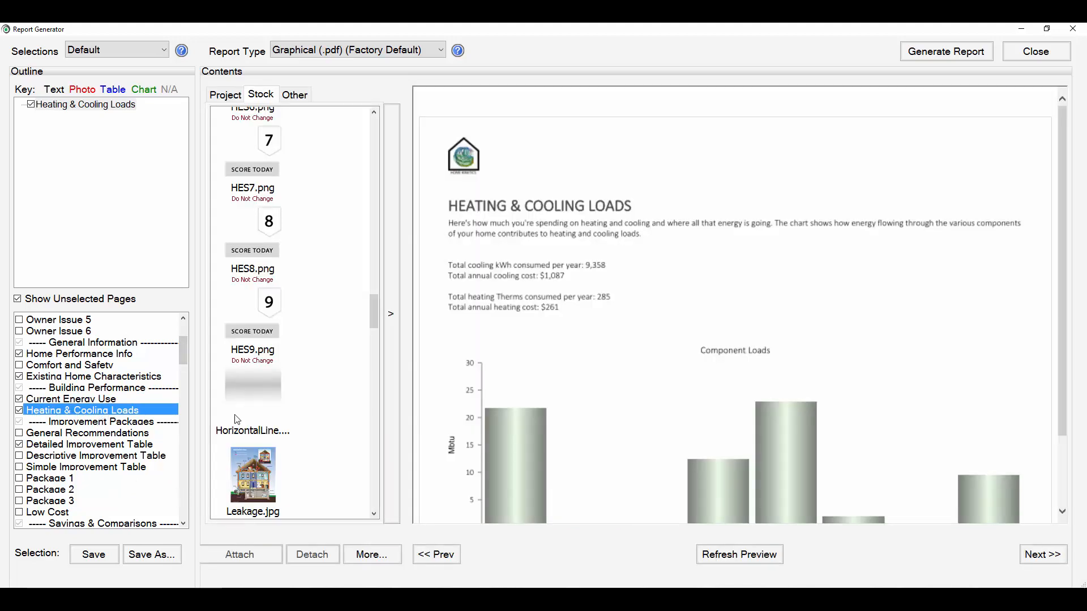
scroll(585, 363, down, 2)
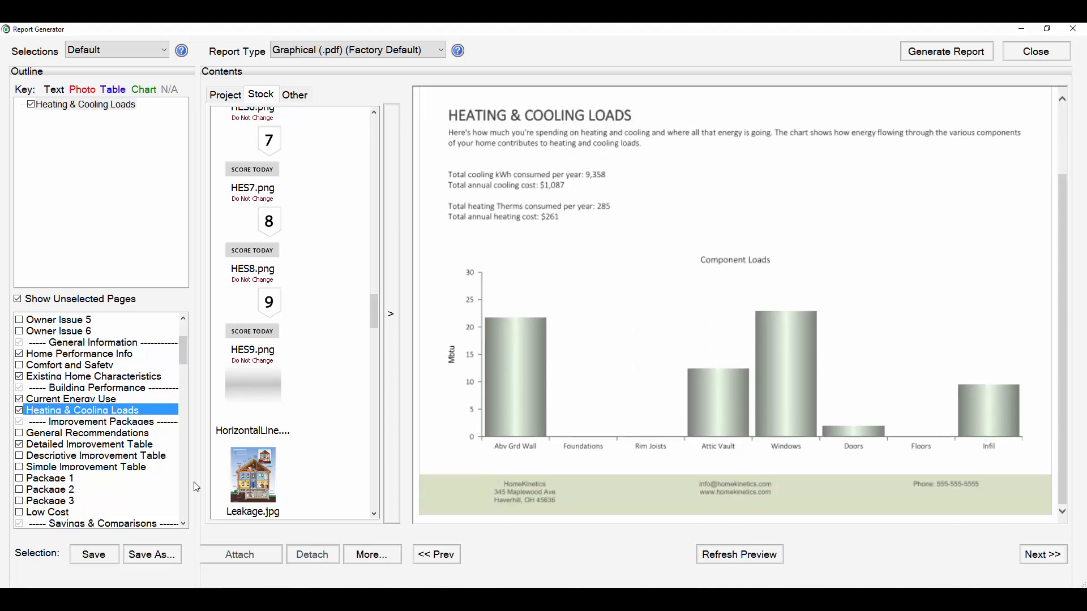
Review the page preview of the Detailed Improvement Table under Improvement Packages.
scroll(68, 471, down, 1)
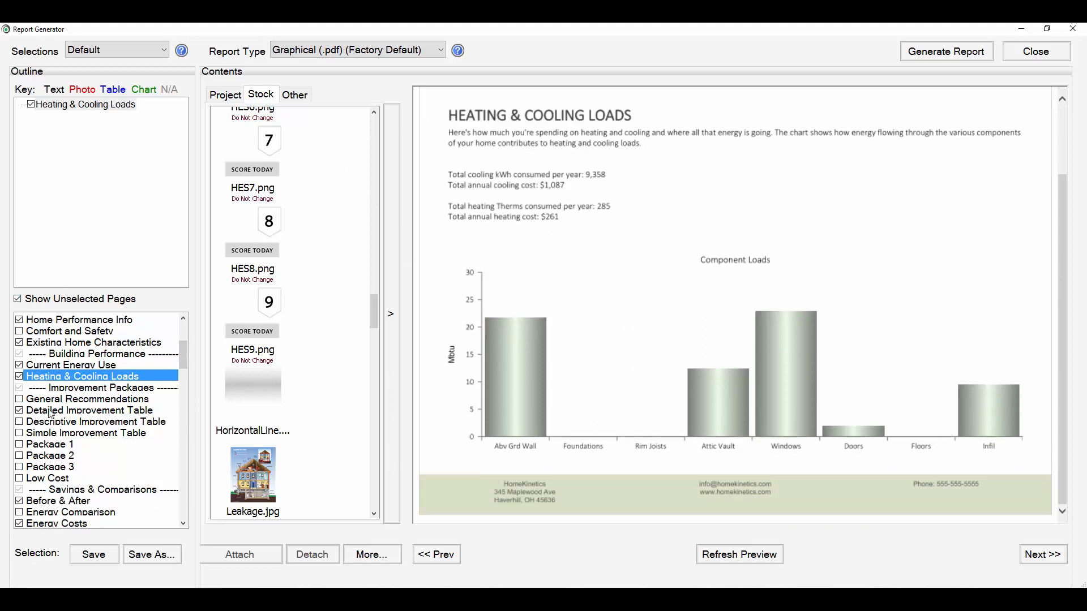
click(67, 411)
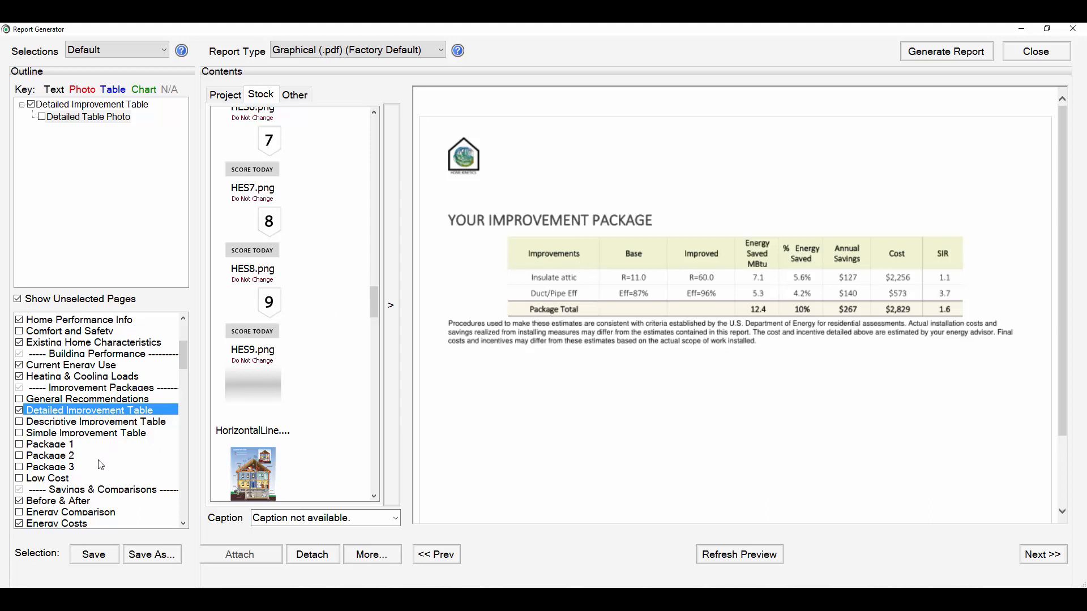
Open the Table/Photo page of the Attic & Ceiling section to see its outline and preview.
scroll(95, 480, down, 1)
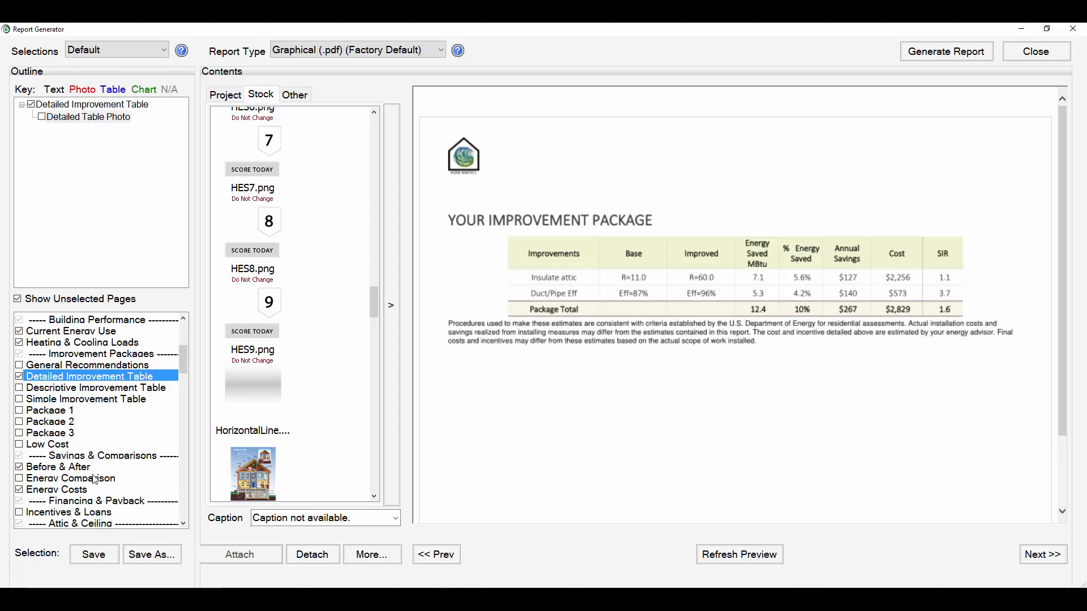
scroll(100, 470, down, 1)
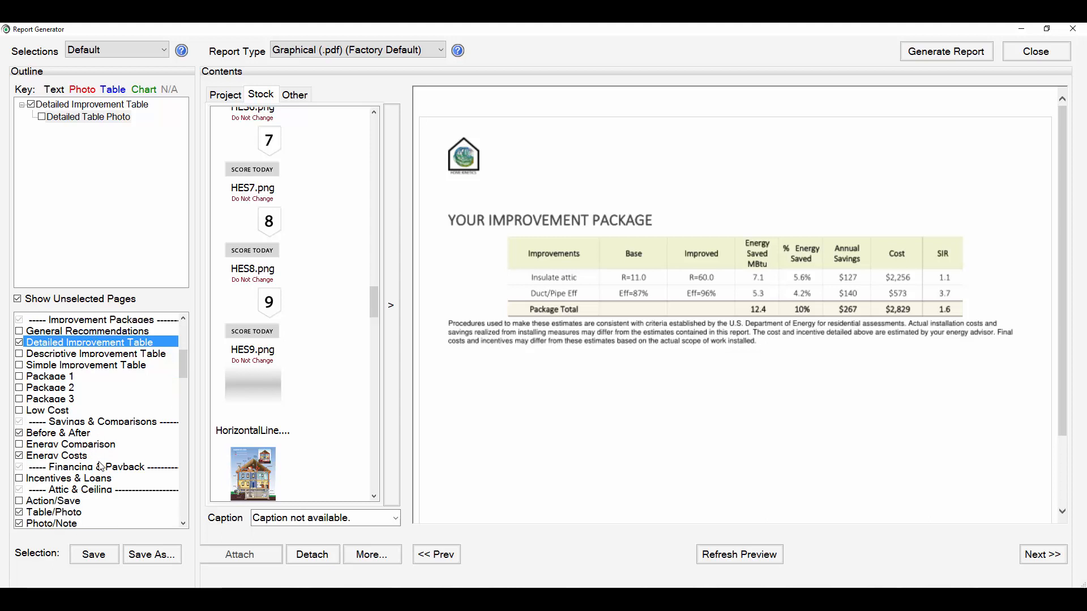
scroll(101, 467, down, 1)
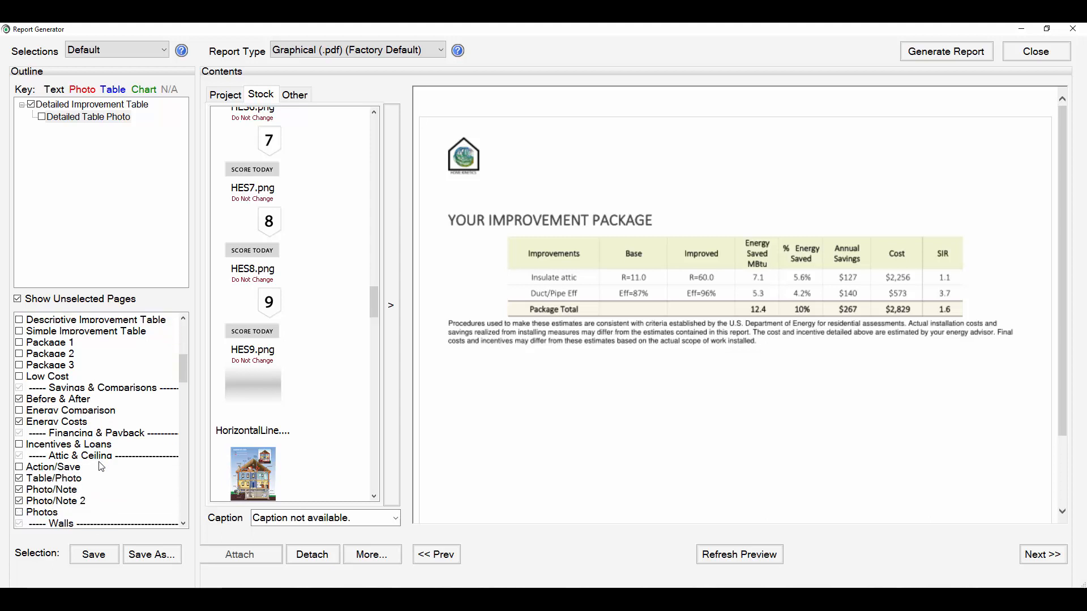
scroll(101, 467, down, 1)
scroll(53, 417, down, 1)
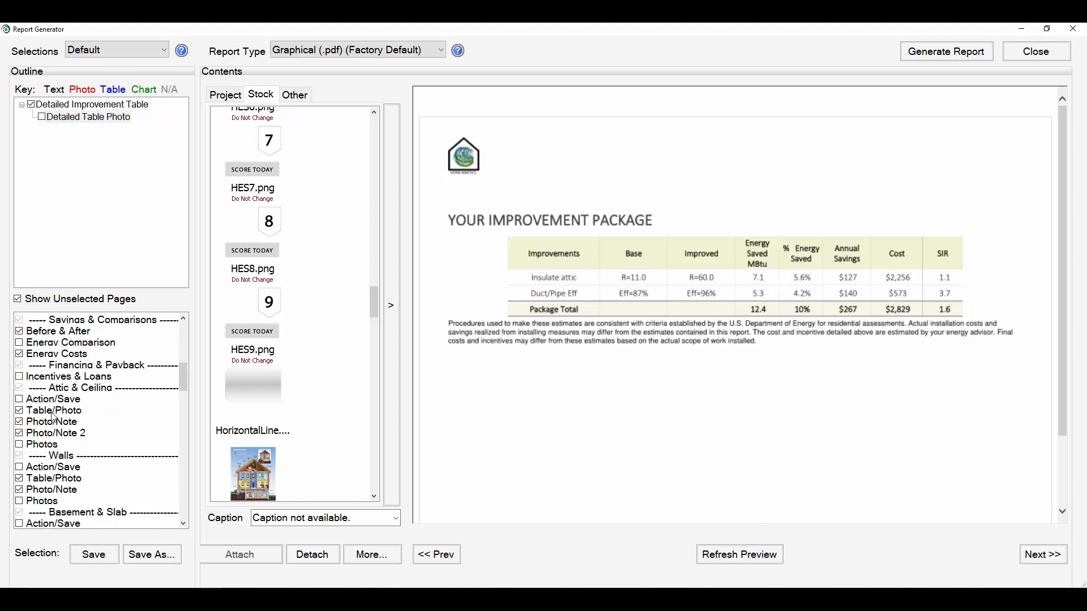
scroll(53, 417, down, 2)
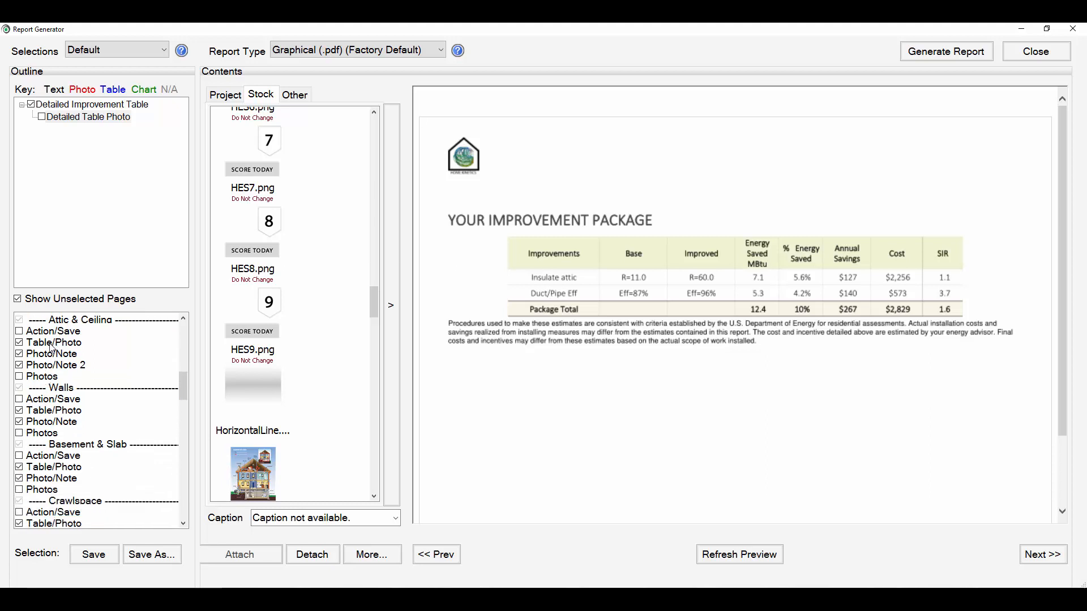
click(52, 343)
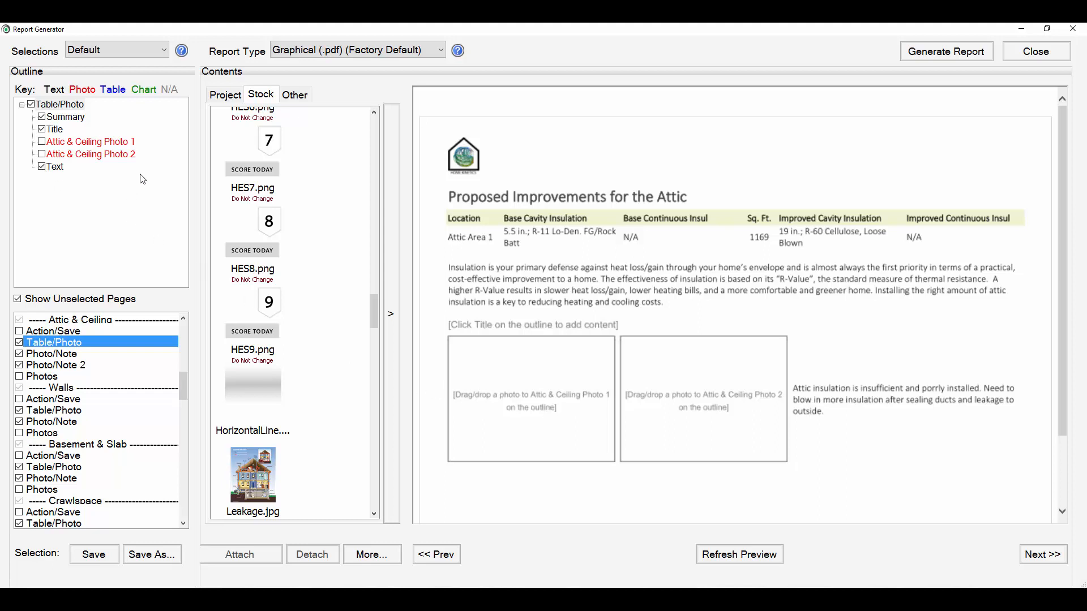
scroll(311, 163, up, 6)
click(295, 95)
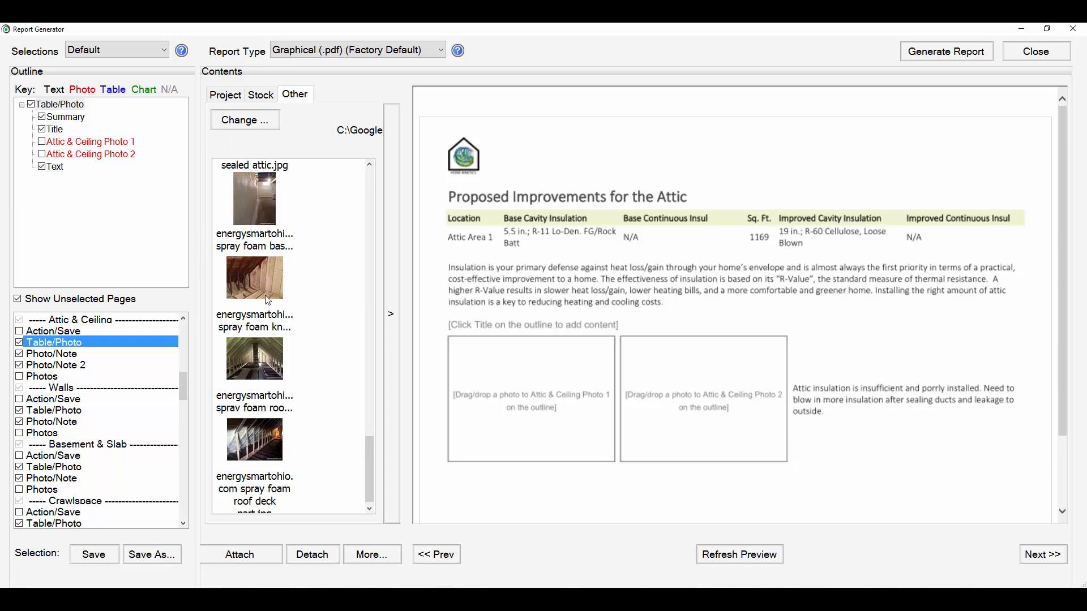
scroll(292, 367, down, 1)
scroll(286, 358, up, 15)
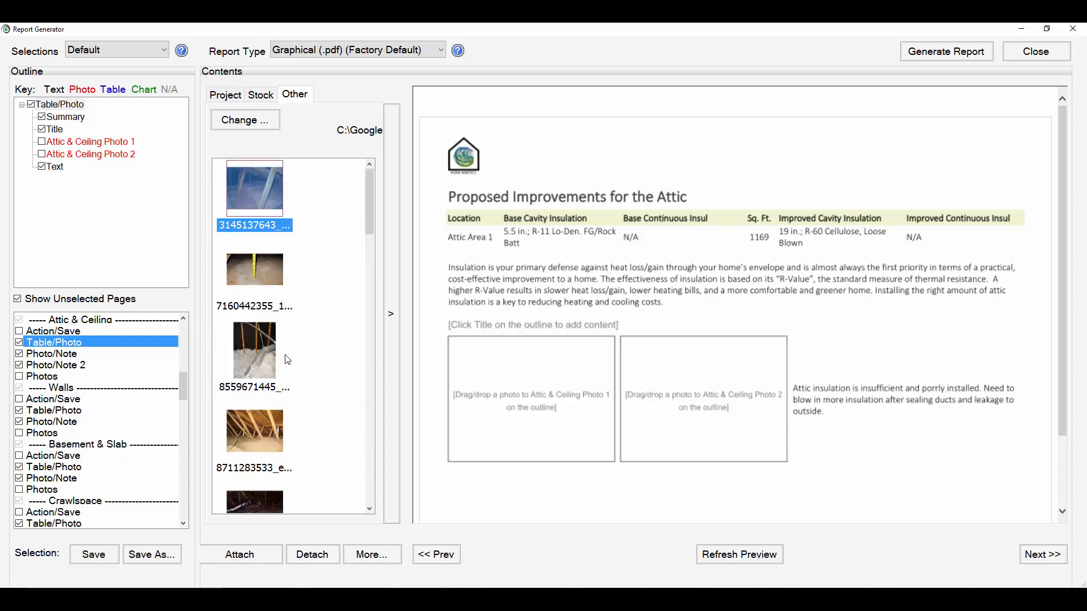
click(85, 143)
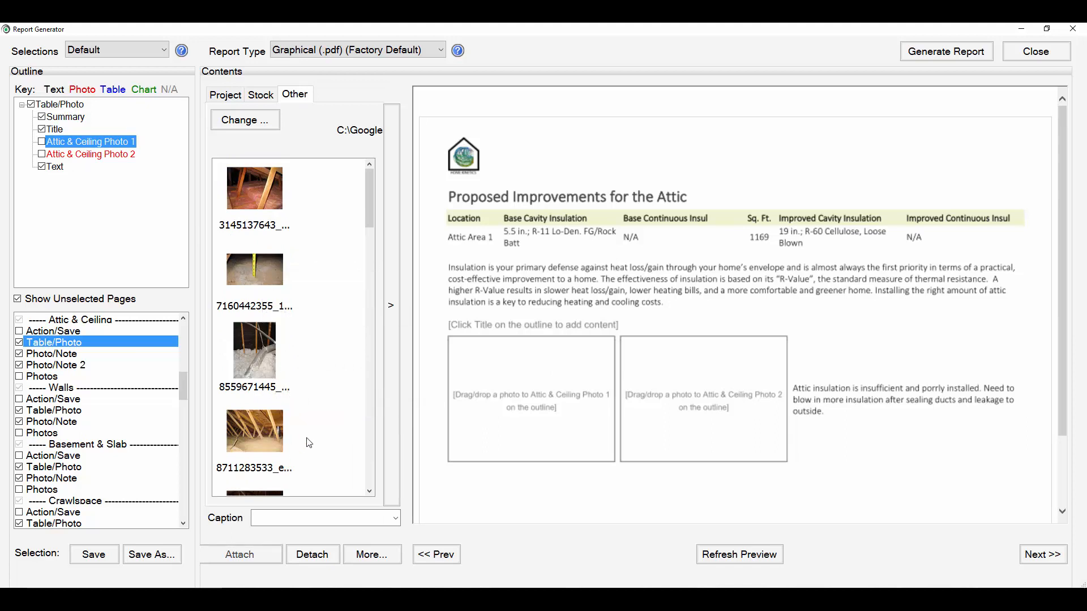
scroll(309, 441, down, 2)
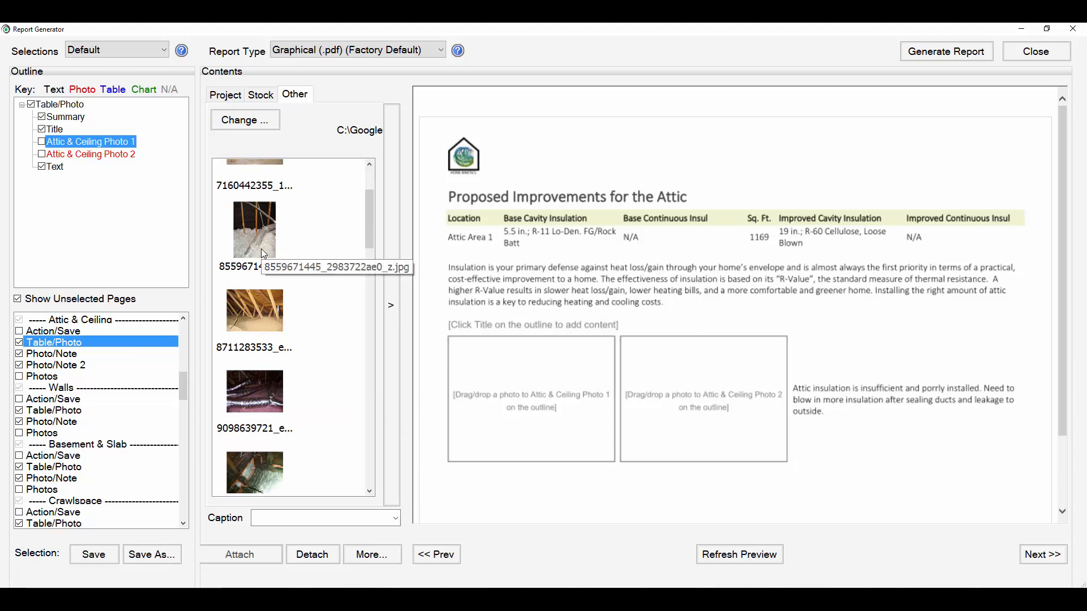
drag(263, 250, 106, 149)
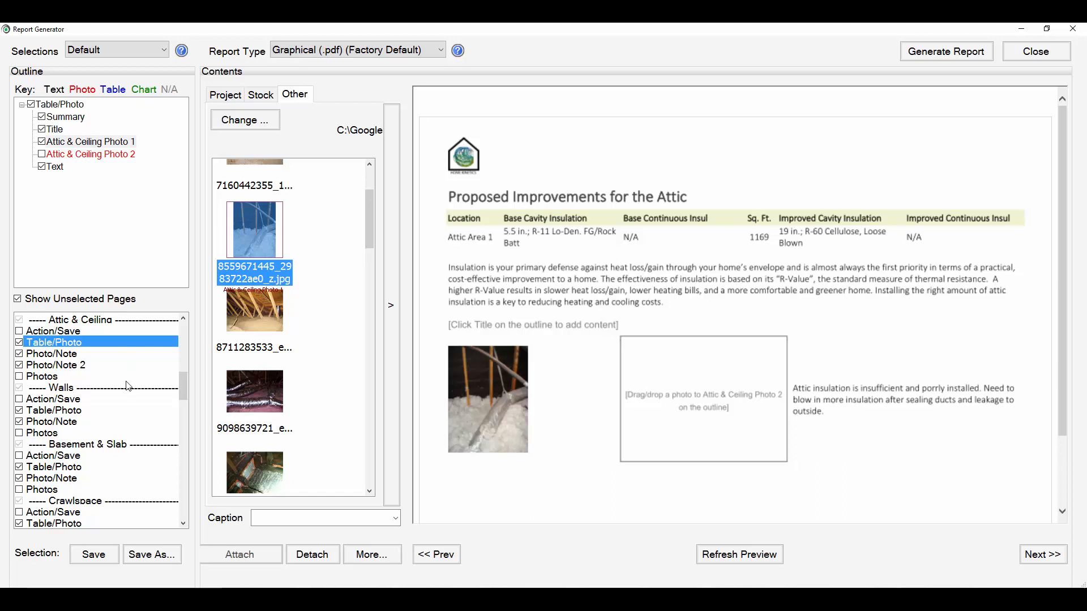
Look through the selected and unselected pages listed for the sections from Walls through Hot Water.
scroll(96, 390, down, 1)
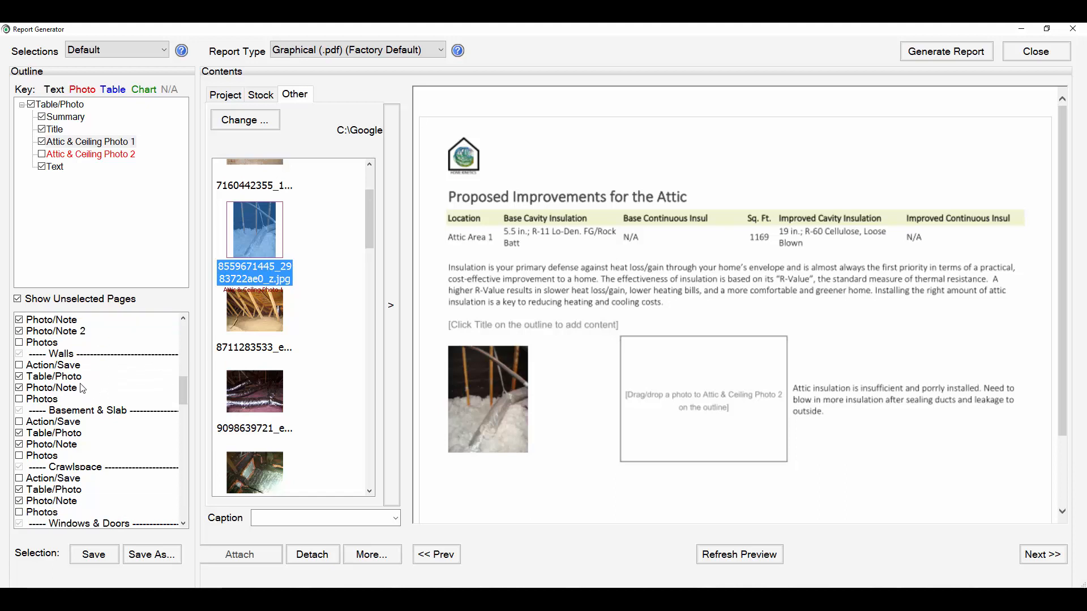
scroll(70, 390, down, 2)
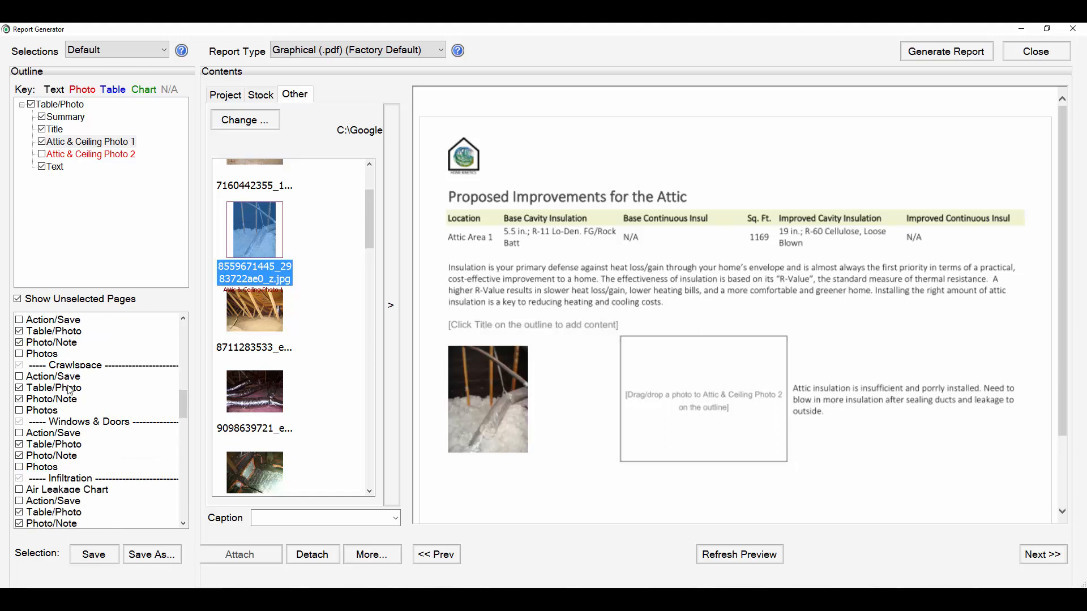
scroll(70, 390, up, 1)
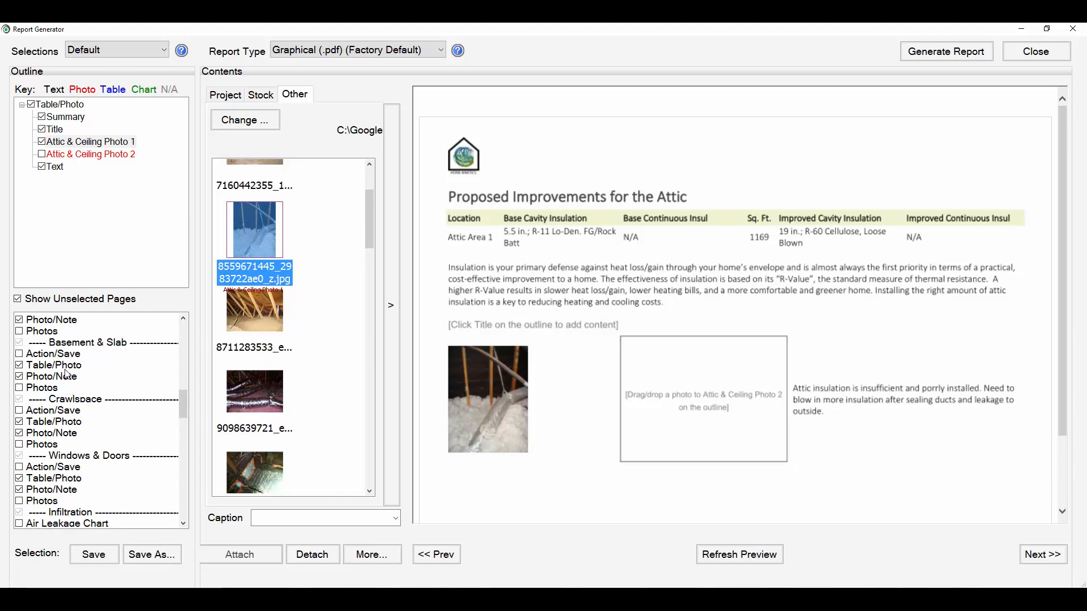
scroll(67, 375, down, 1)
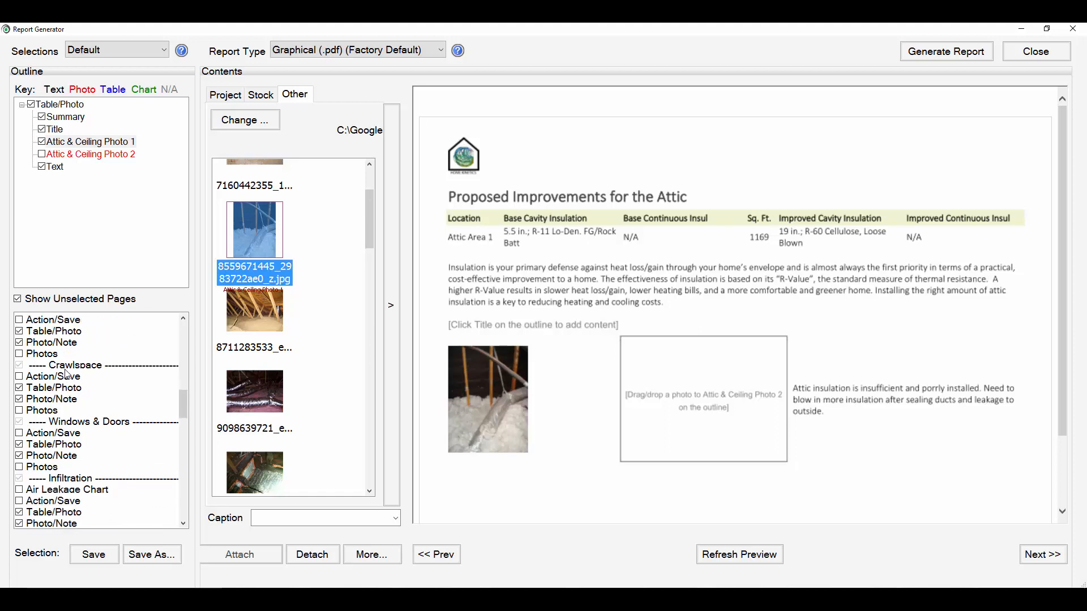
scroll(67, 374, down, 1)
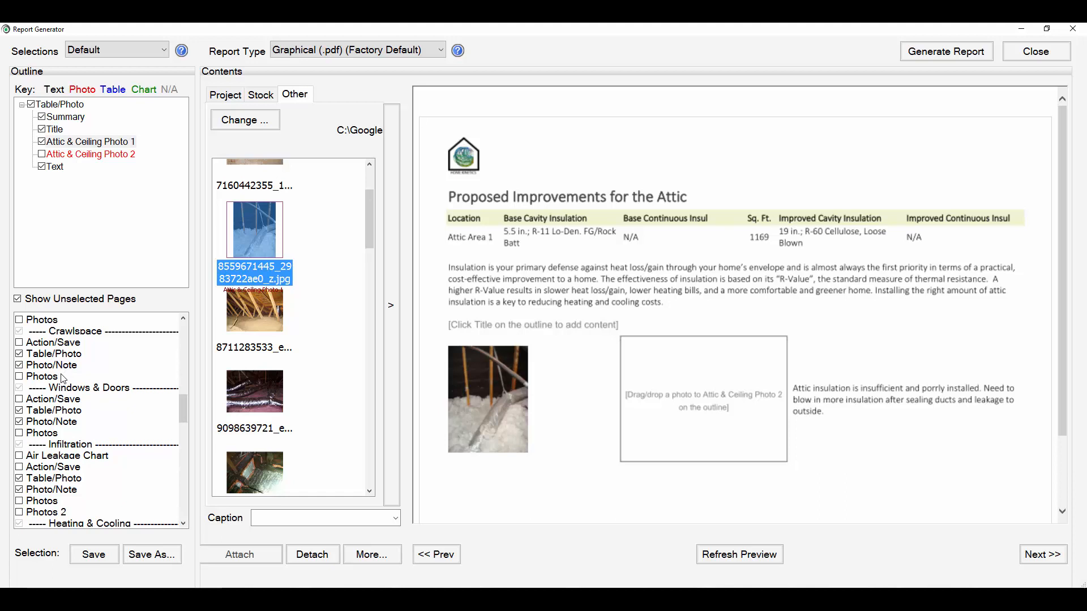
scroll(64, 380, down, 1)
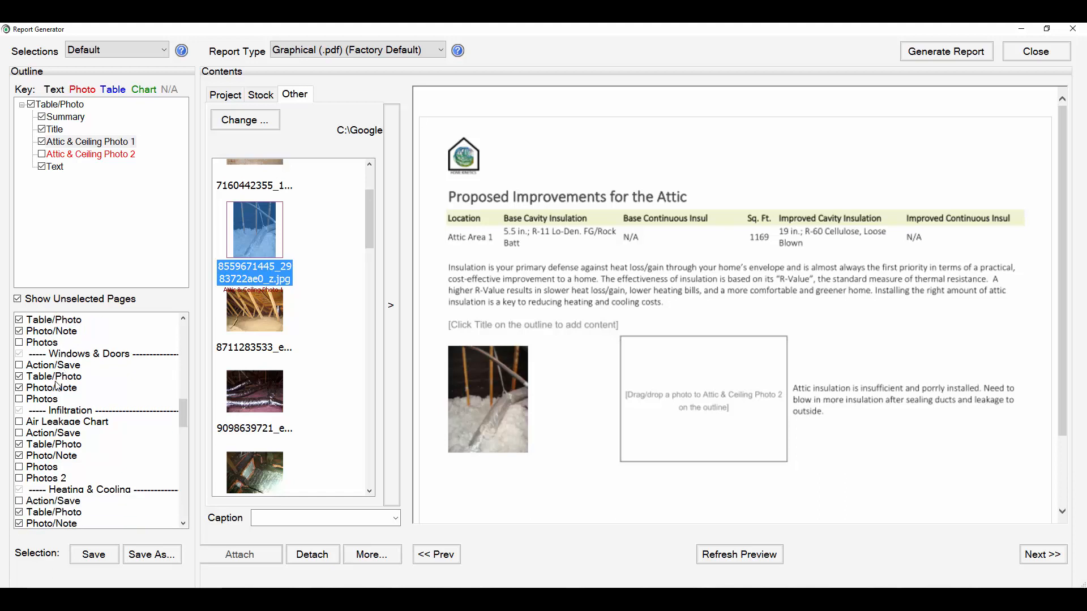
scroll(60, 373, down, 1)
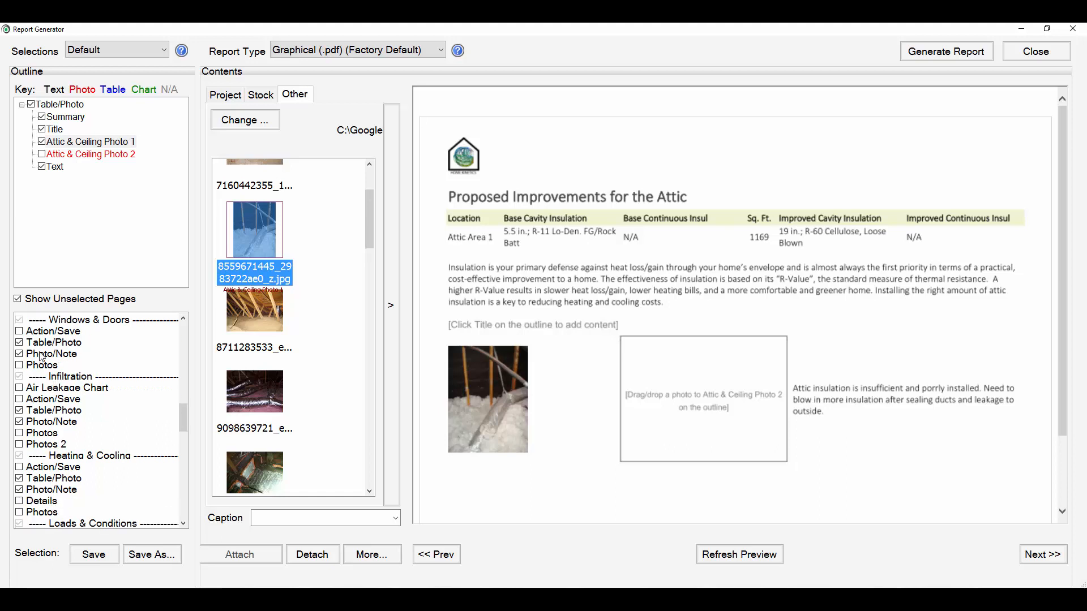
scroll(41, 356, up, 4)
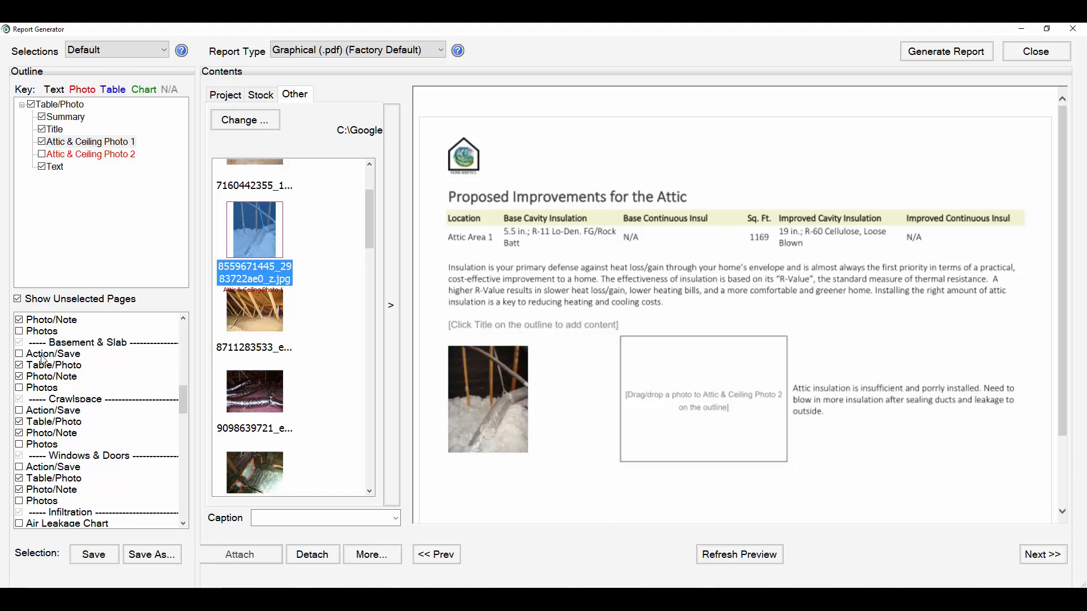
scroll(43, 359, up, 2)
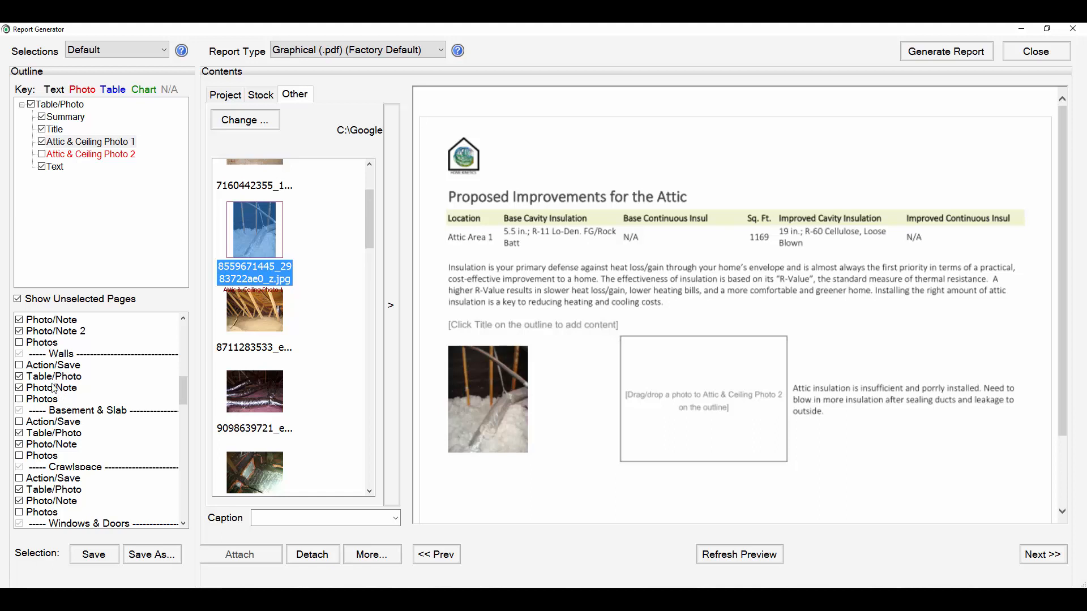
scroll(55, 395, down, 2)
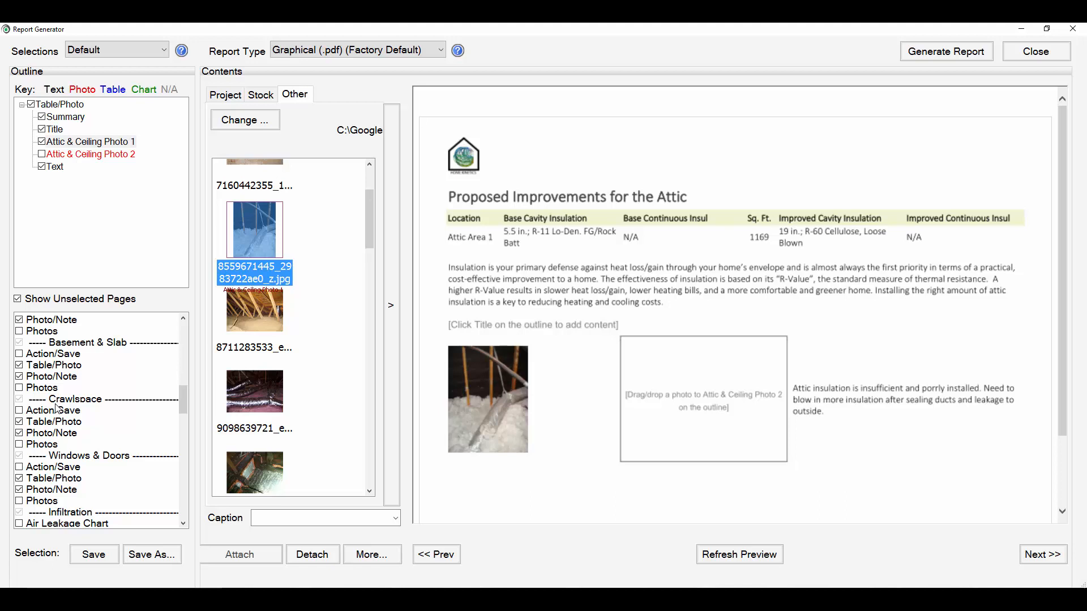
scroll(57, 408, down, 2)
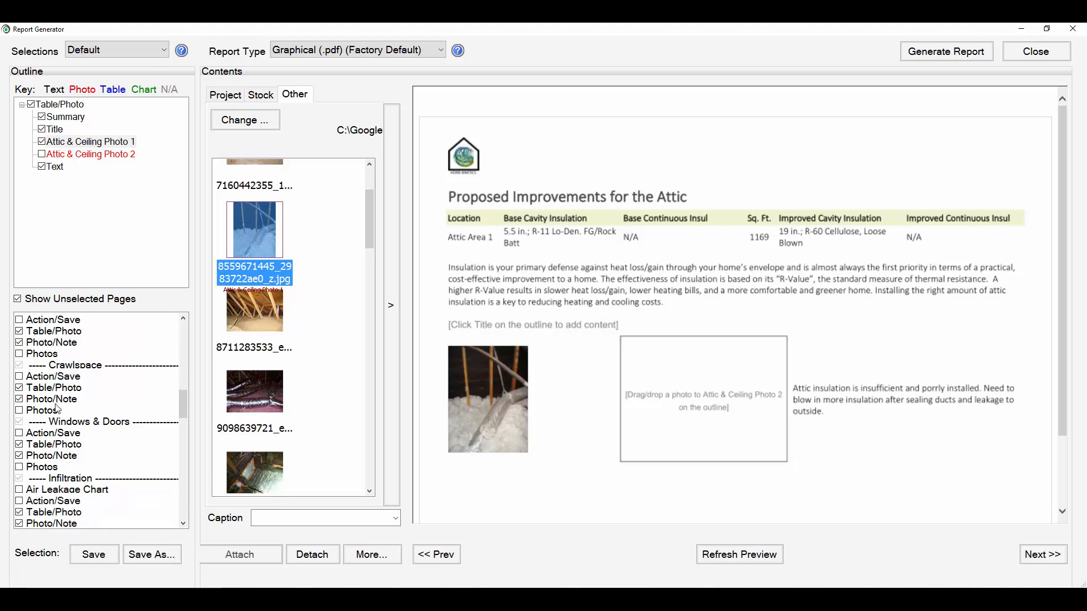
scroll(57, 408, down, 3)
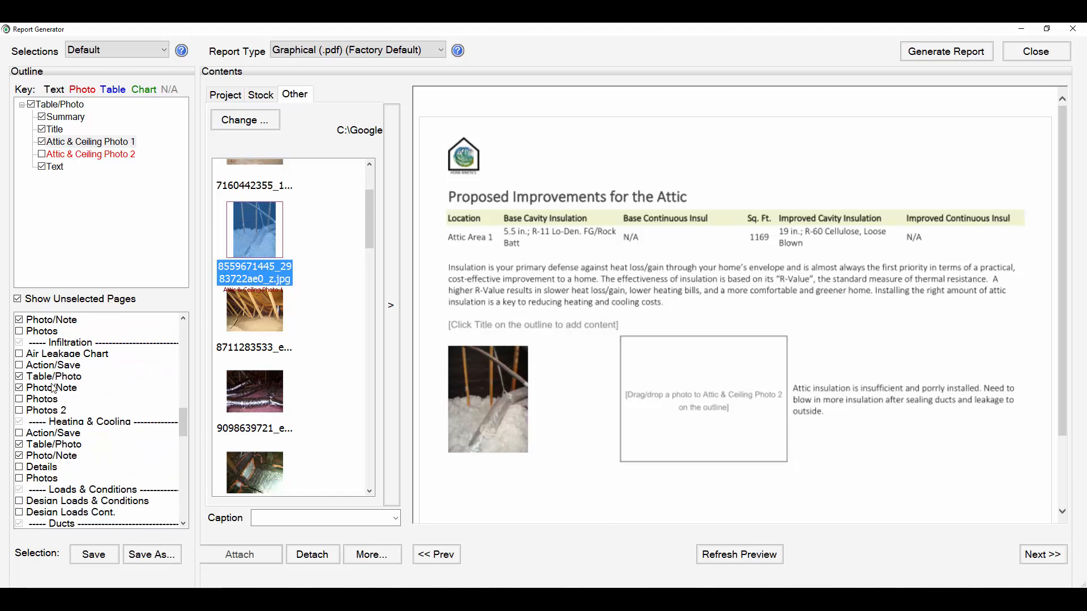
scroll(72, 385, up, 3)
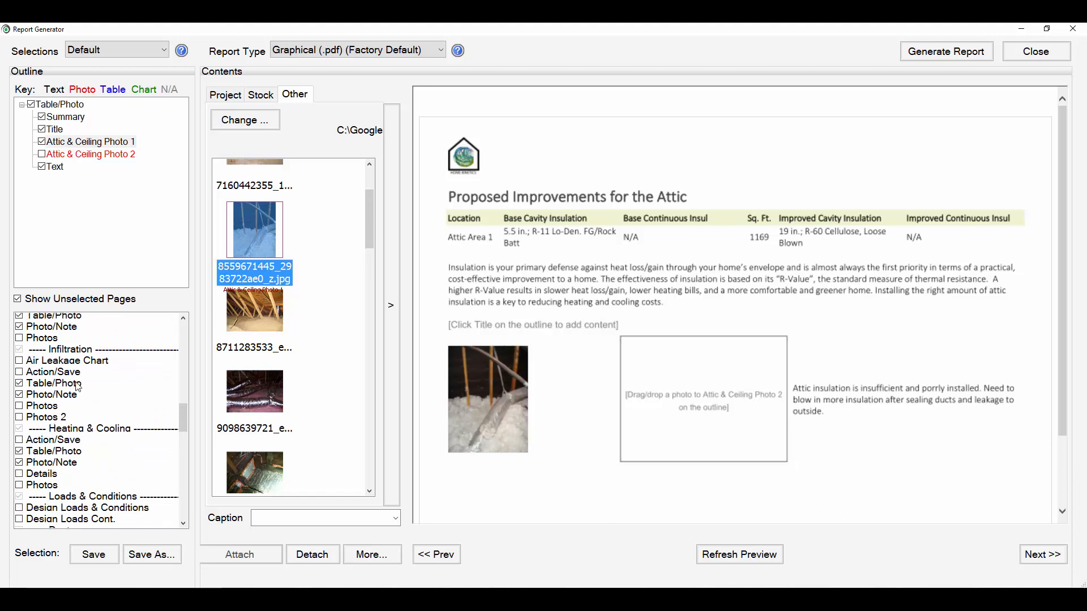
scroll(78, 386, down, 1)
scroll(79, 391, down, 5)
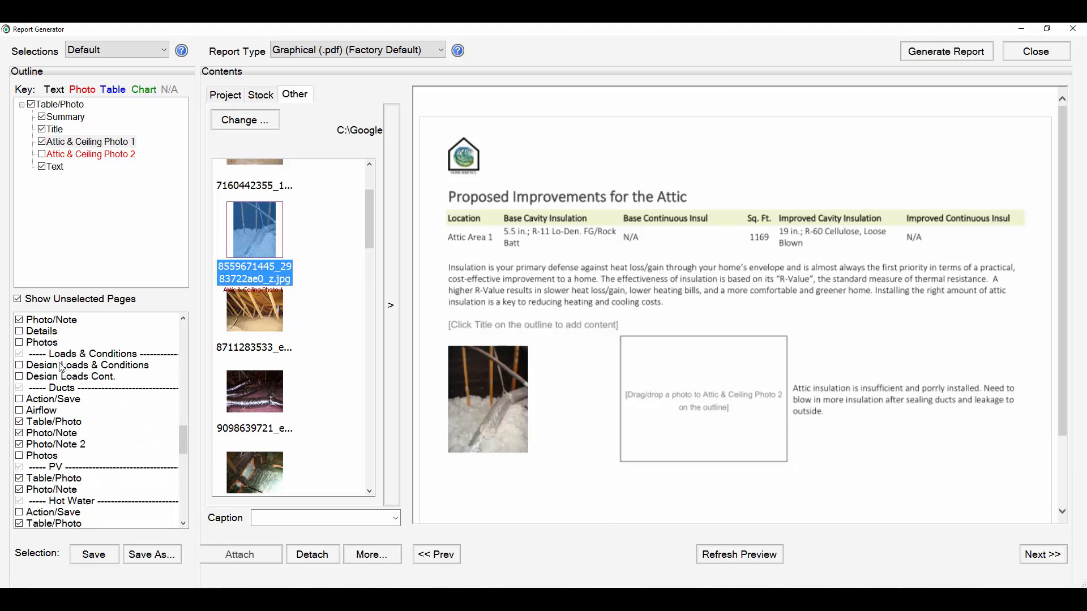
Review the preview of the unselected Design Loads & Conditions page, including the heating load tables.
click(42, 367)
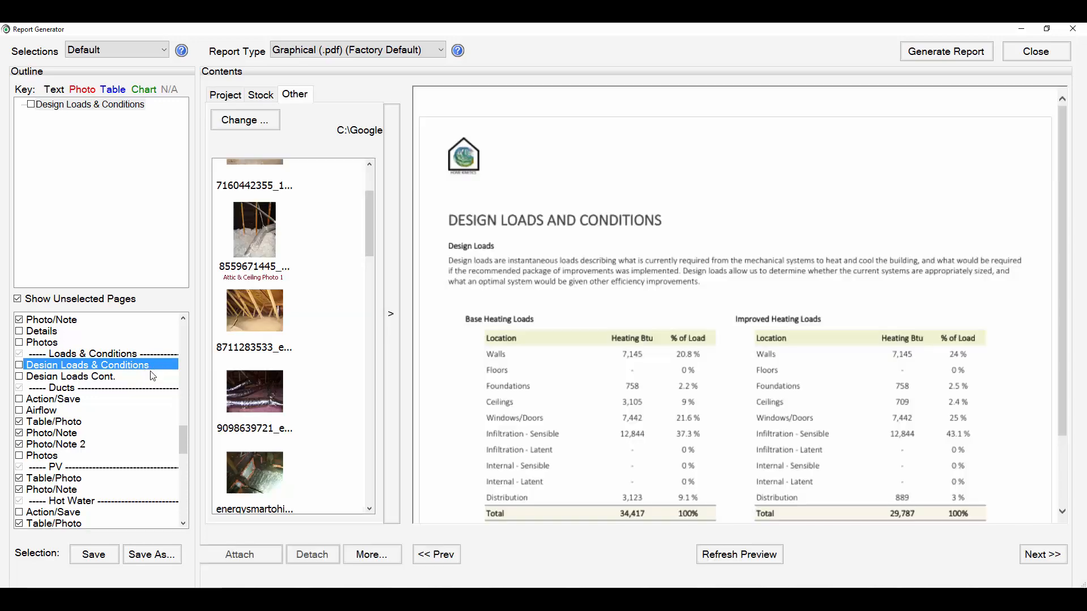
scroll(524, 445, down, 3)
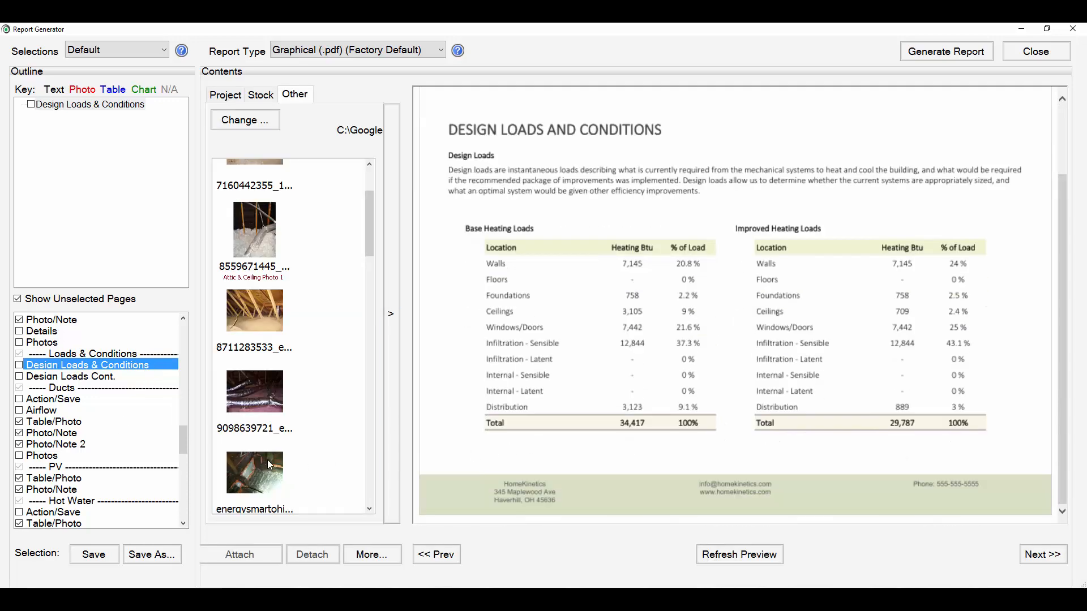
scroll(65, 442, down, 1)
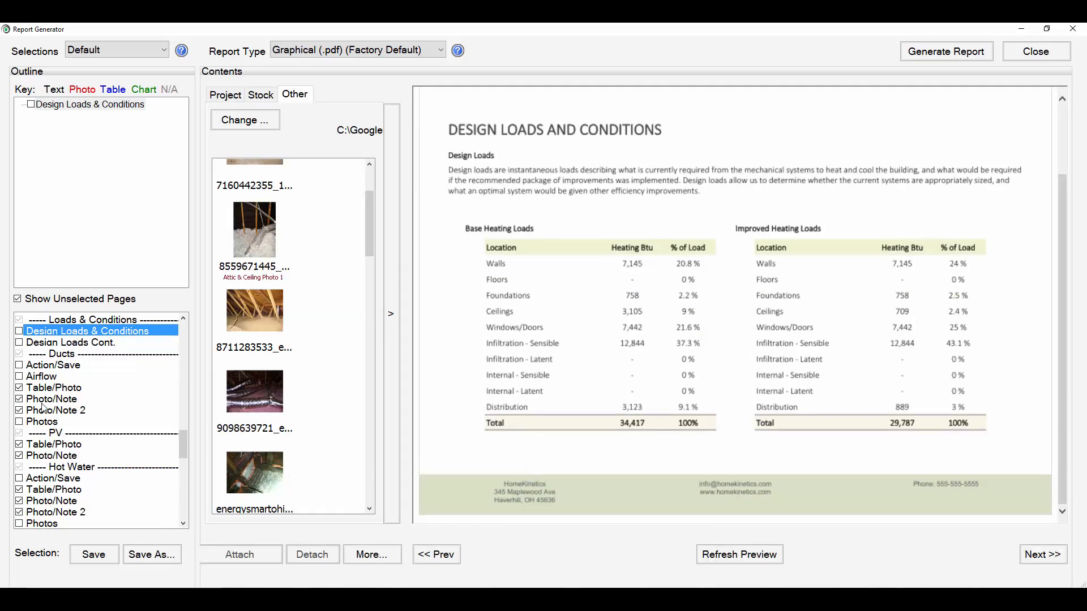
On the Ducts Table/Photo page, attach the energysmartohio air sealing floor photo to Photo 1.
click(51, 390)
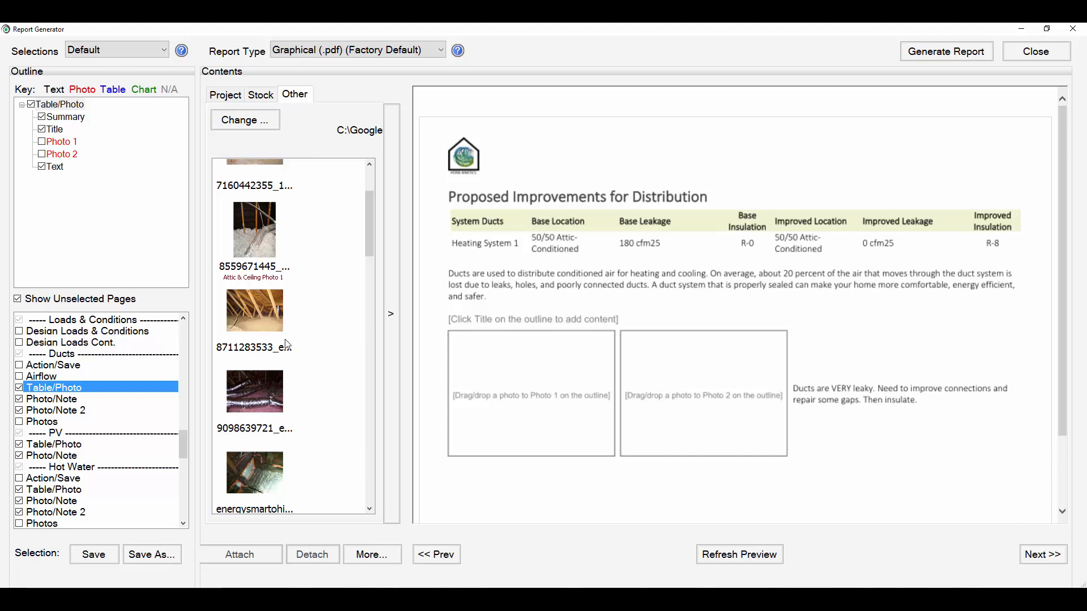
scroll(262, 362, down, 2)
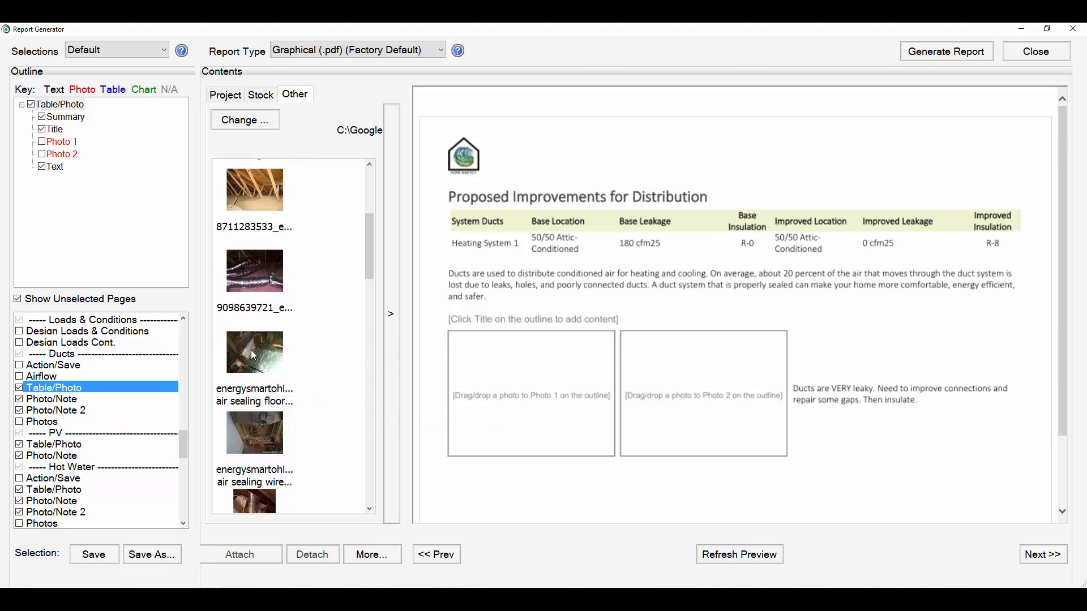
drag(253, 355, 59, 142)
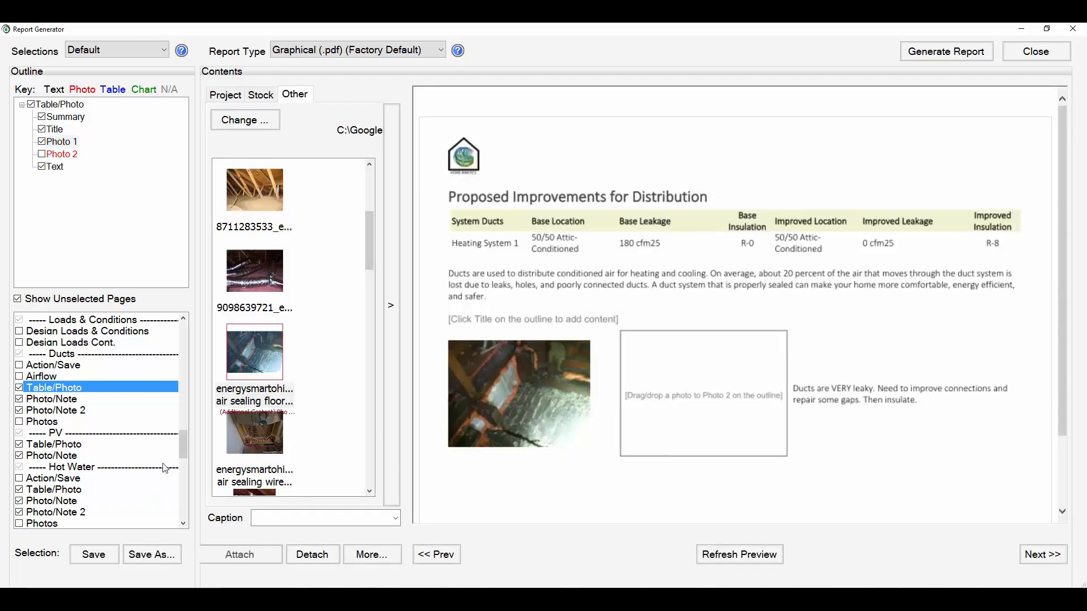
scroll(157, 463, down, 3)
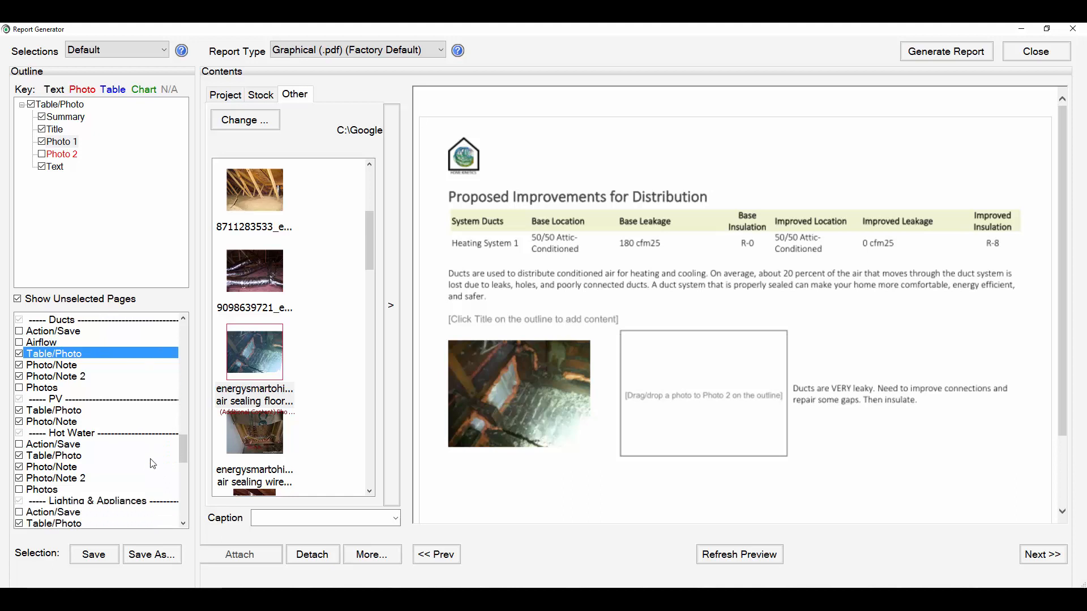
scroll(270, 451, down, 5)
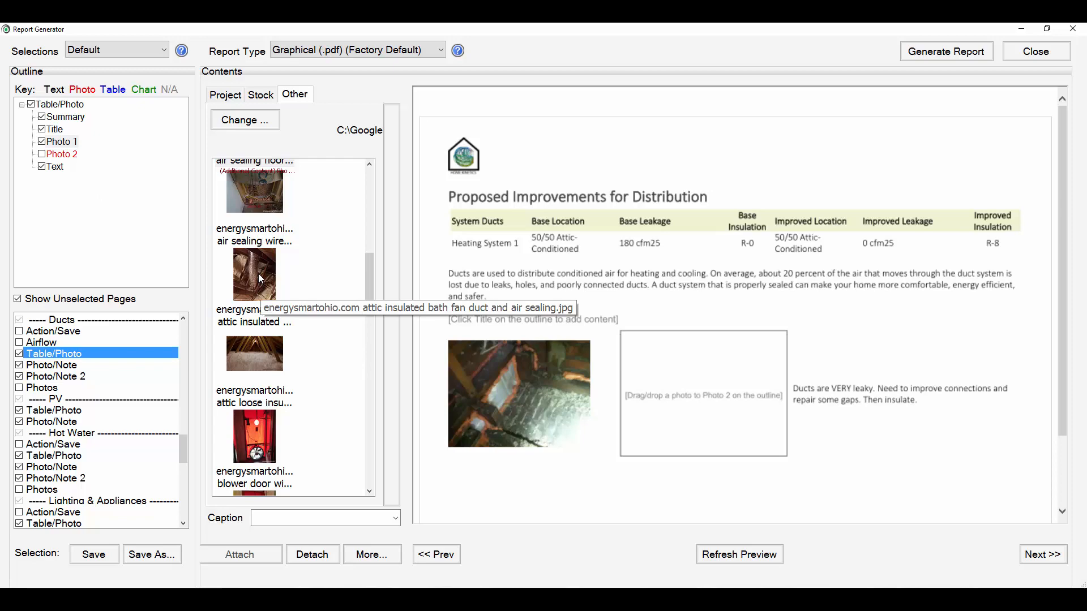
scroll(288, 434, down, 10)
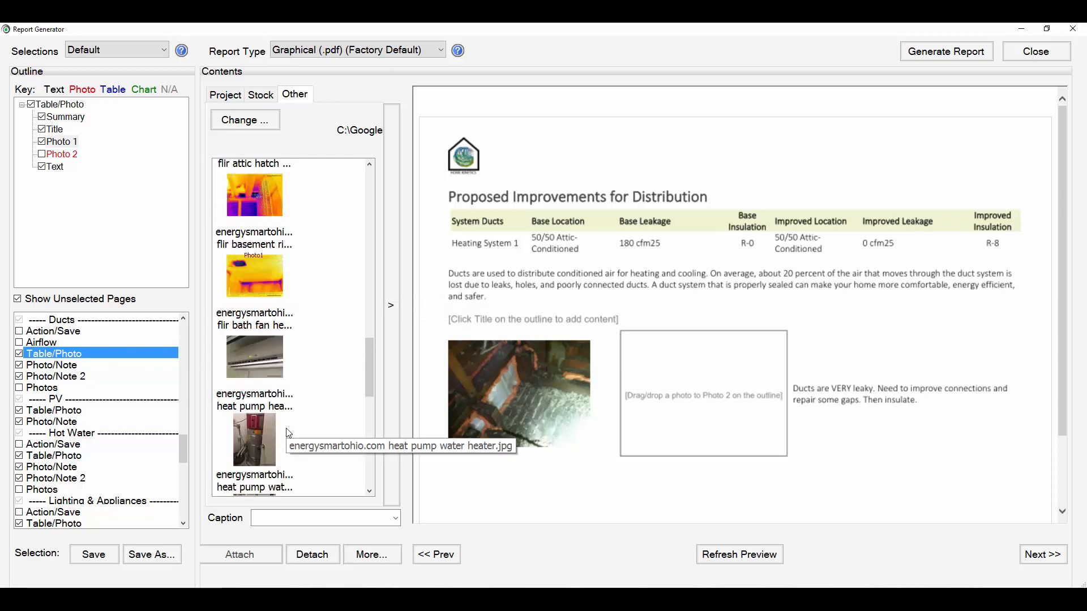
scroll(289, 434, down, 8)
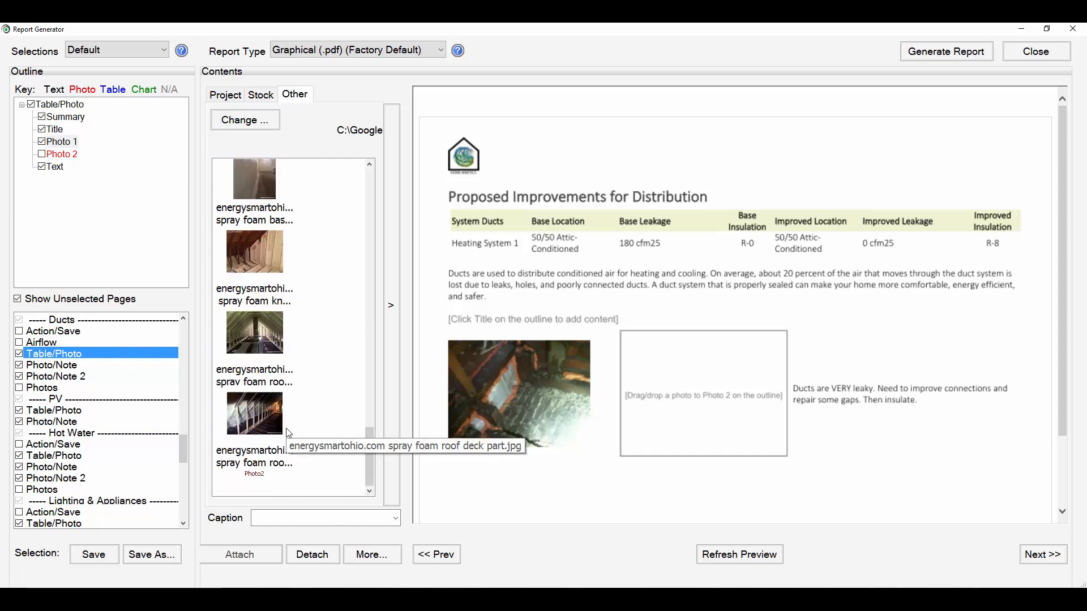
scroll(288, 433, up, 15)
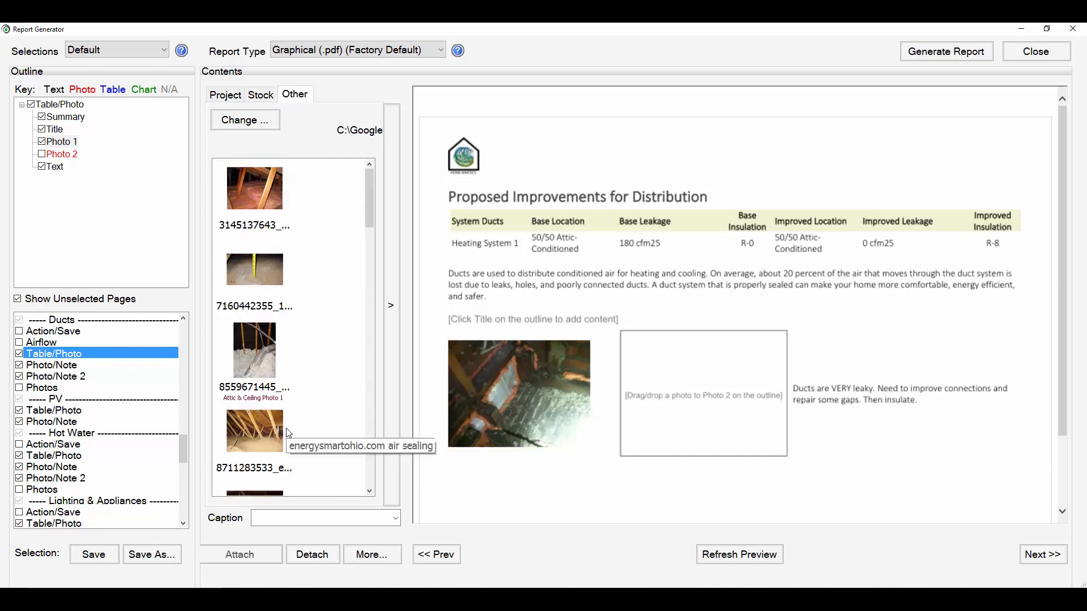
scroll(288, 434, down, 3)
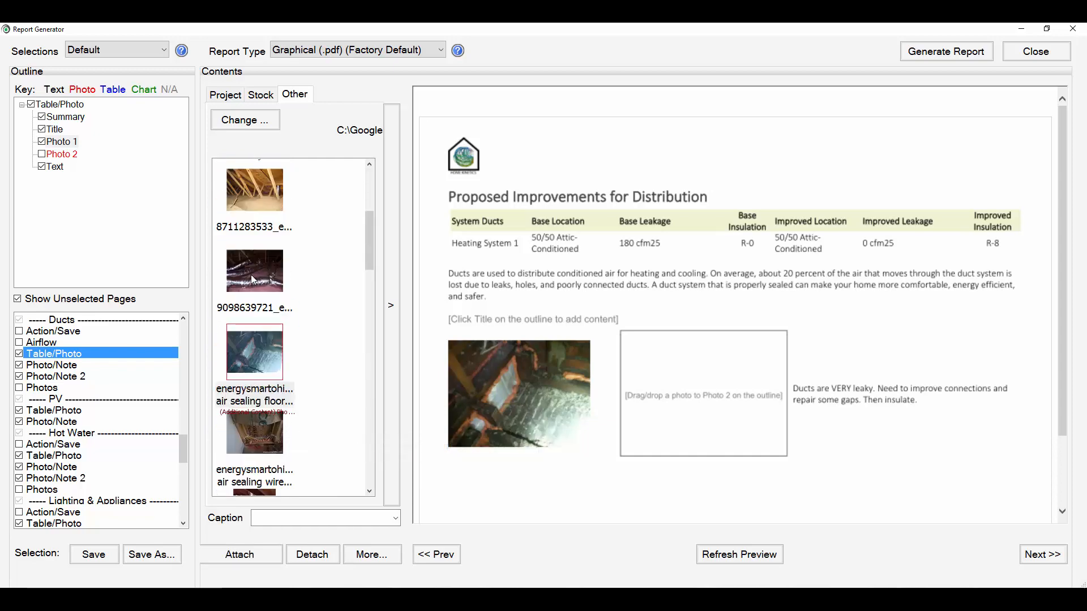
drag(253, 281, 59, 142)
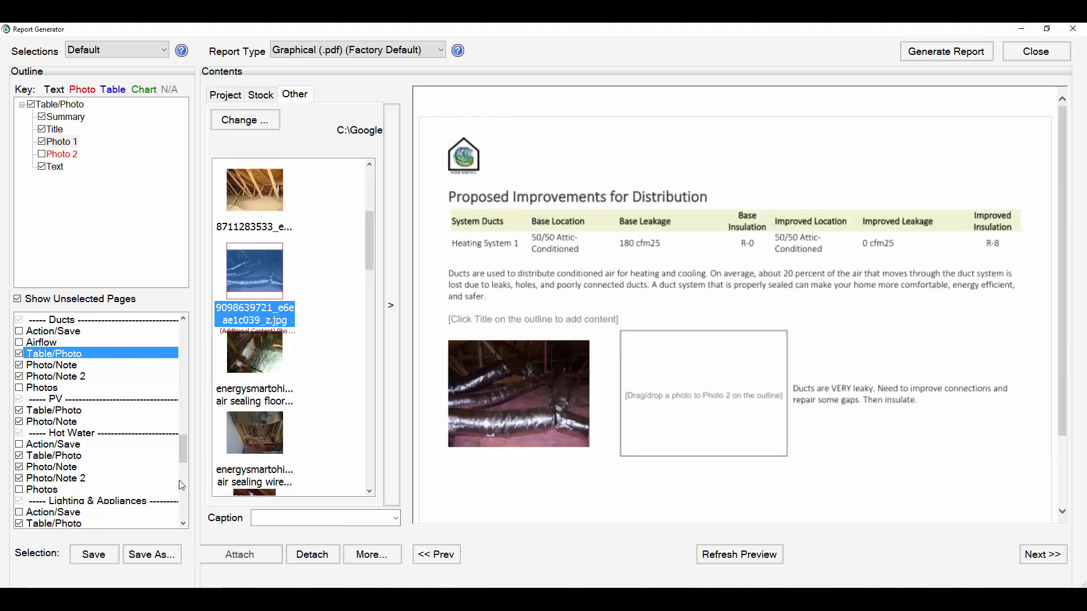
Open the Text content of the Ducts Table/Photo page to review its memo and canned answers.
scroll(173, 485, down, 1)
scroll(173, 486, down, 2)
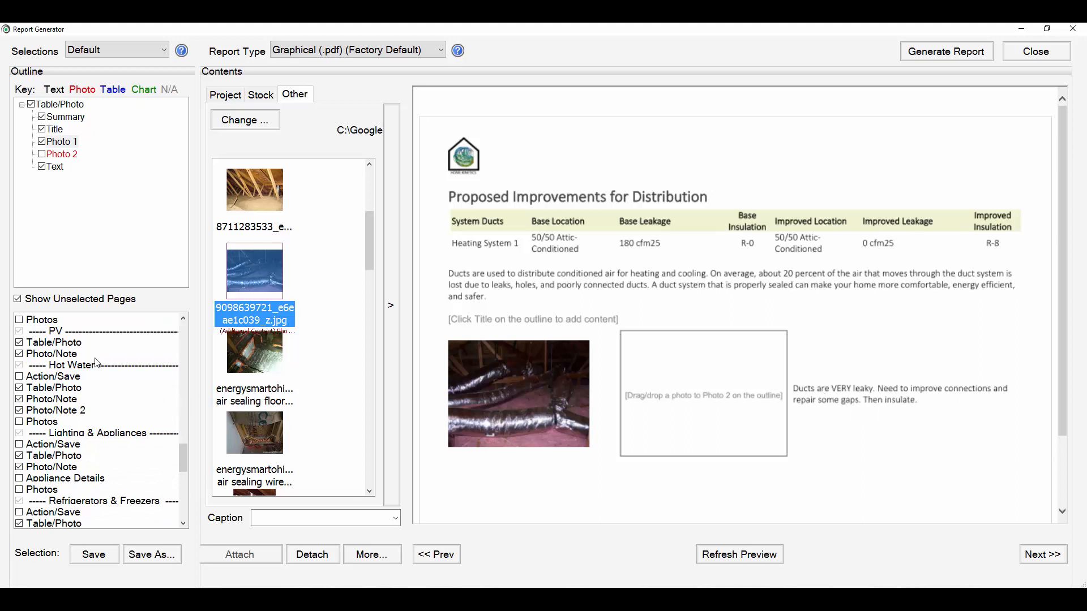
click(55, 167)
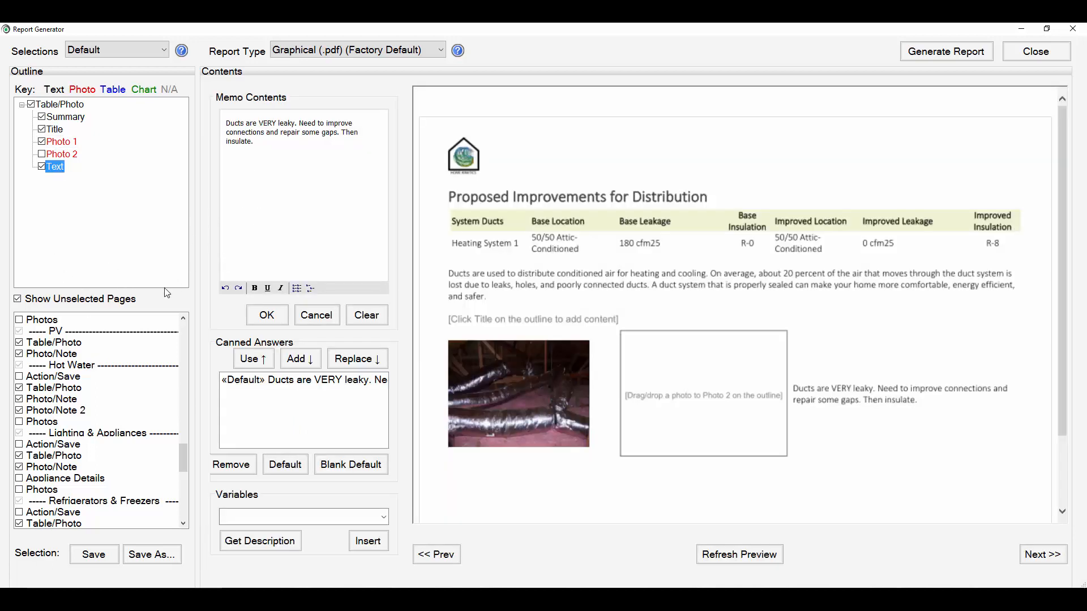
Preview the Roadmap and Energy Estimates pages in the Estimates & Proposal section, including their charts.
scroll(137, 462, down, 2)
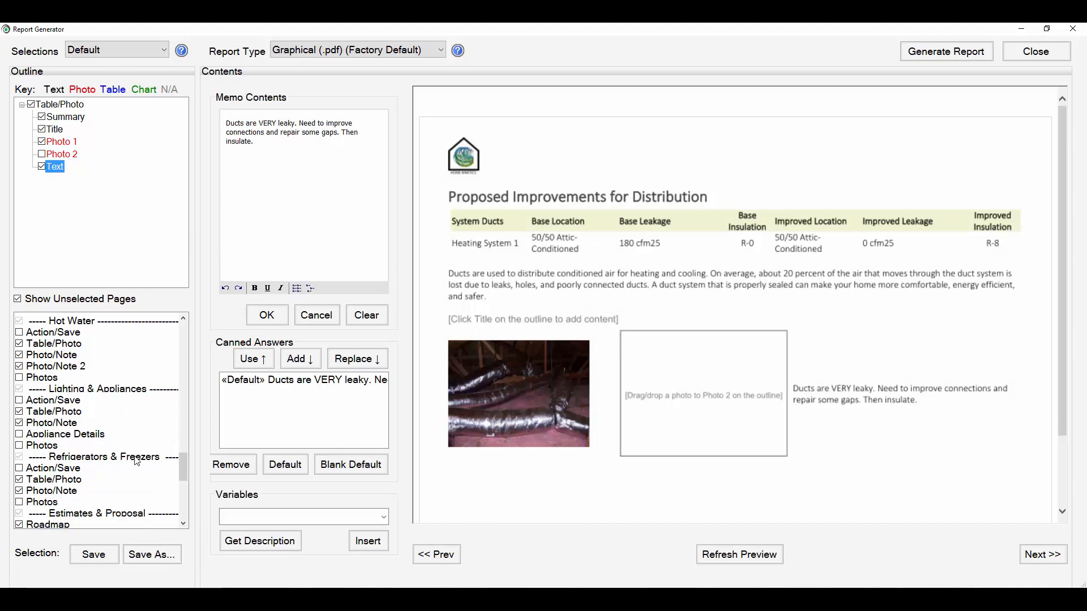
scroll(137, 462, down, 2)
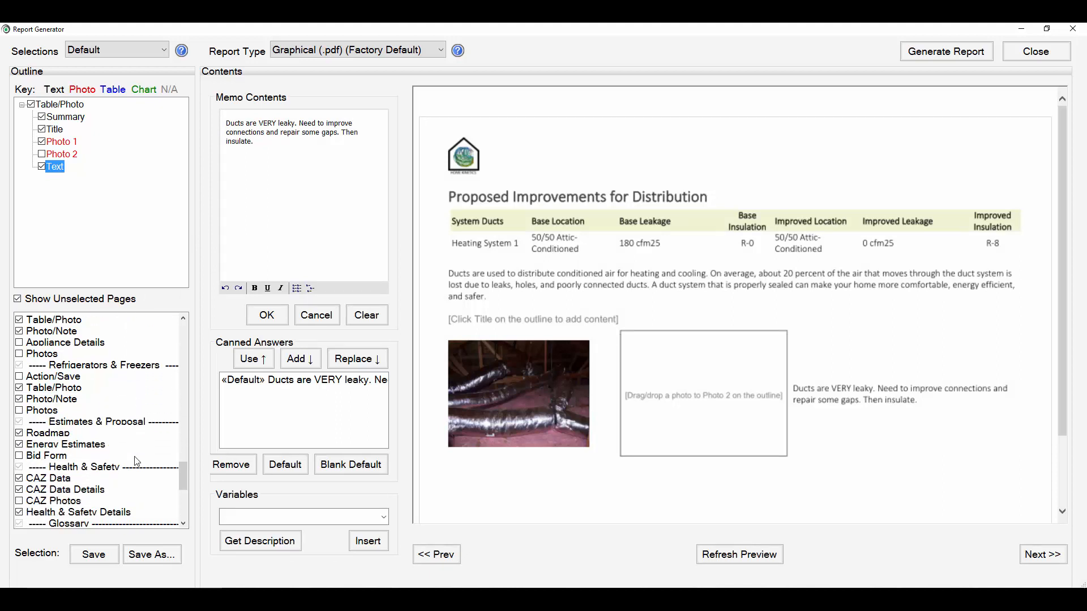
click(47, 434)
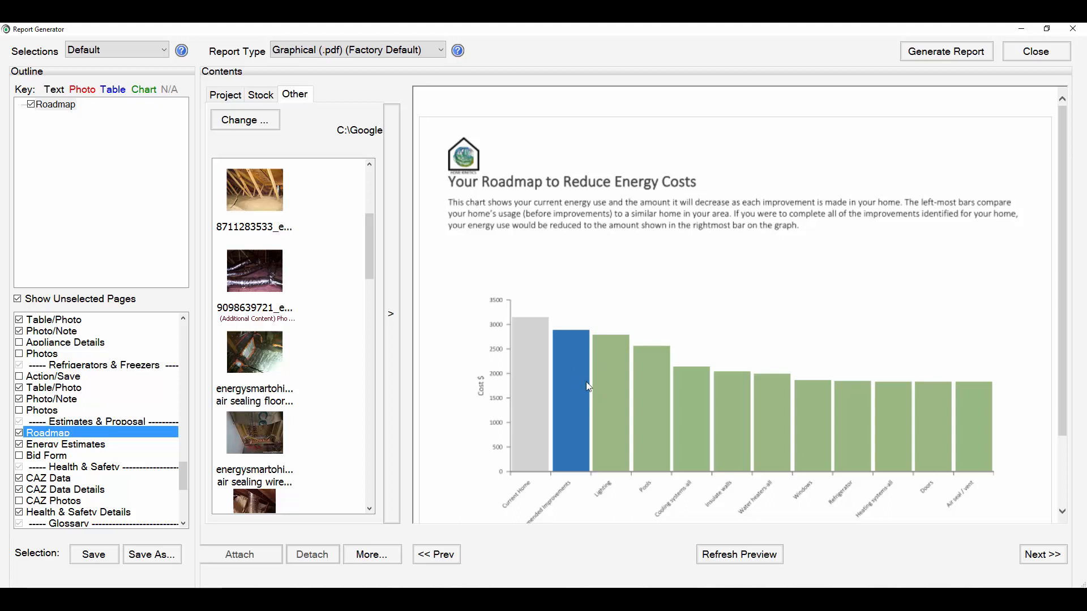
click(52, 445)
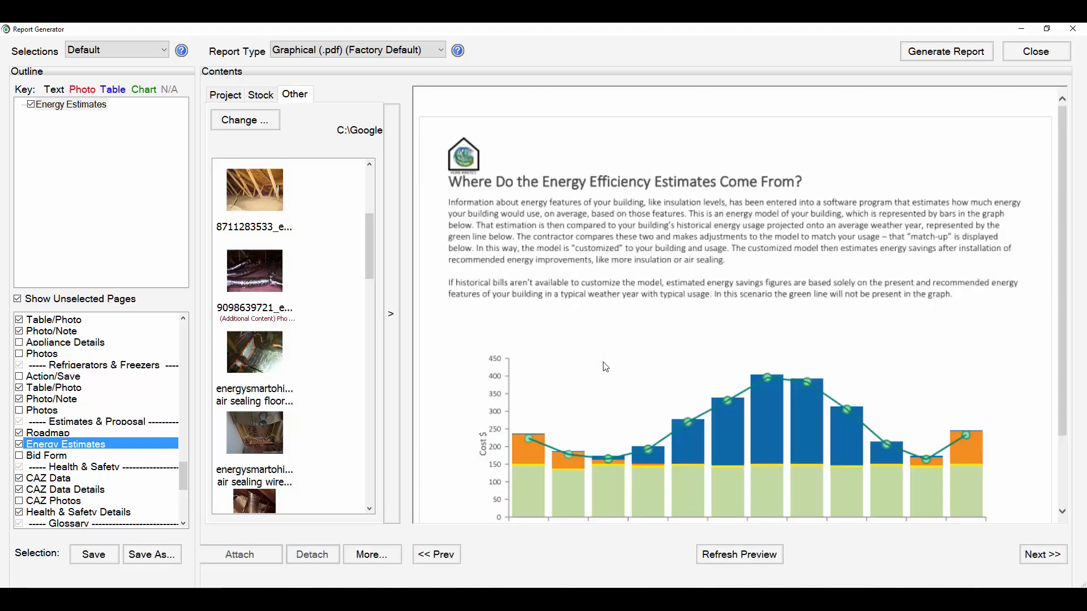
scroll(584, 416, down, 2)
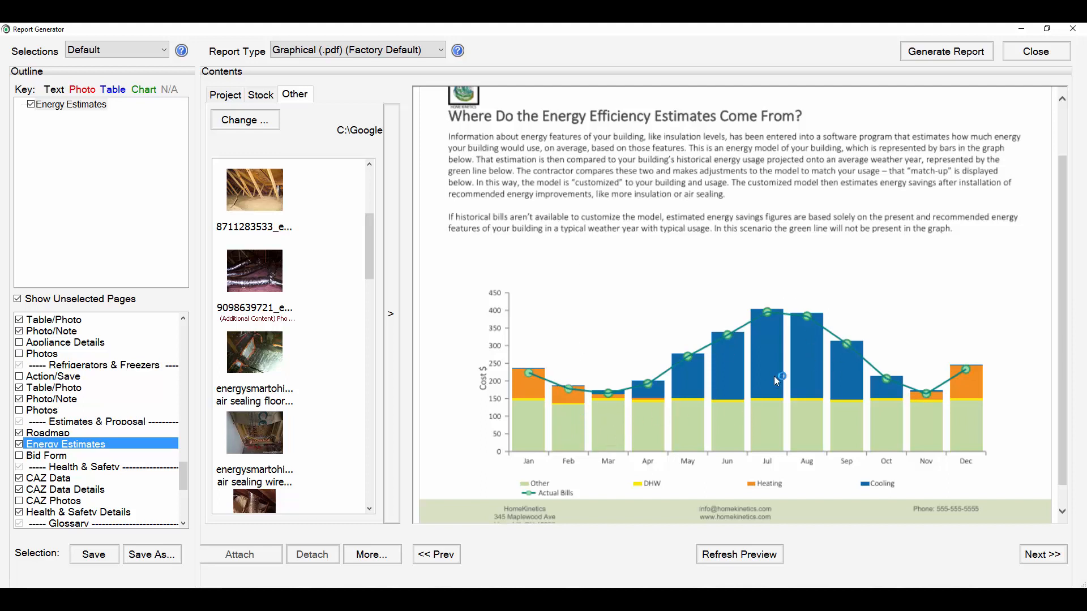
Preview the unselected Bid Form page to examine its proposal cost details.
scroll(143, 483, down, 1)
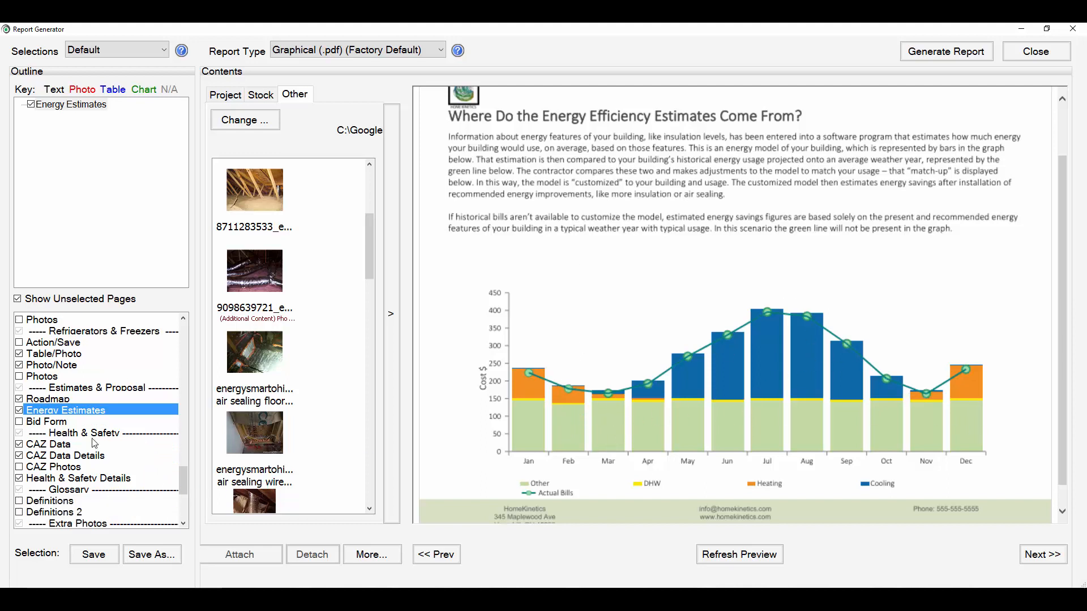
scroll(94, 444, down, 1)
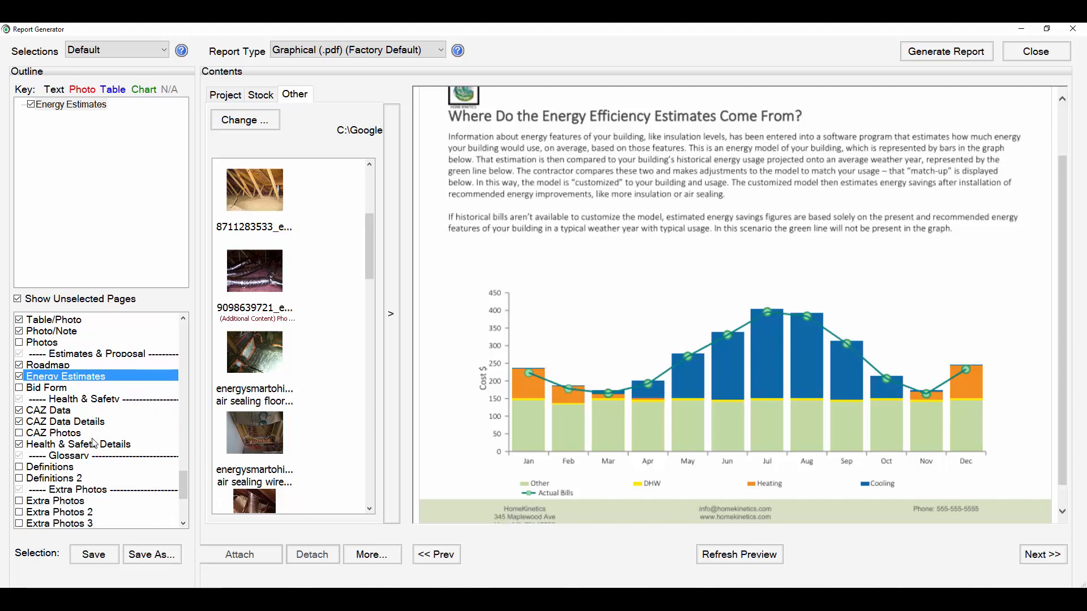
click(28, 388)
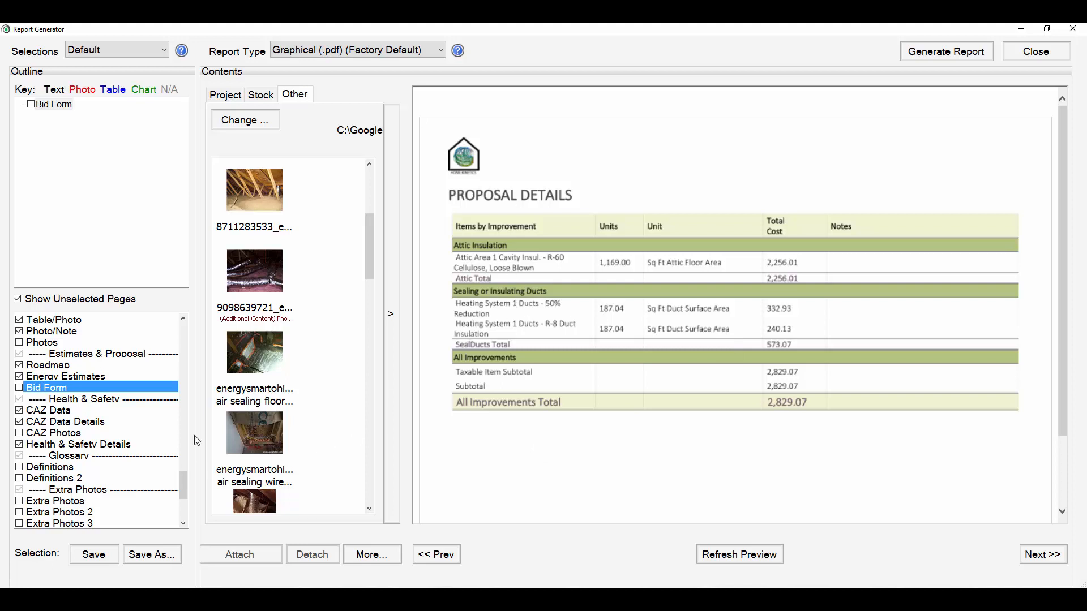
Preview the CAZ Data page under Health & Safety and look through the remaining pages listed, down to Attached Pages.
scroll(65, 456, down, 1)
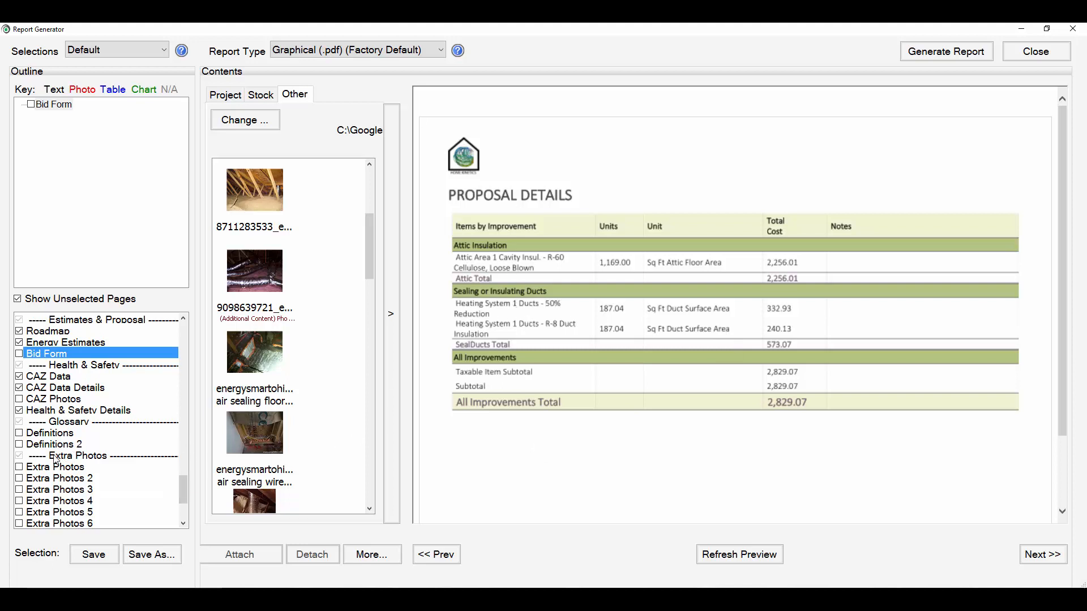
click(65, 377)
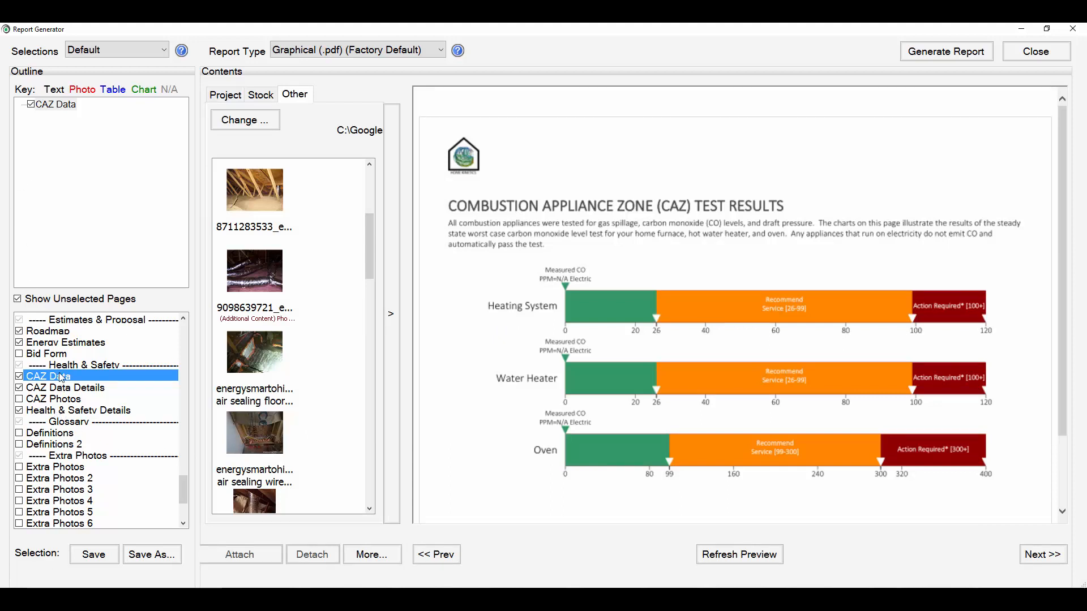
scroll(73, 409, down, 2)
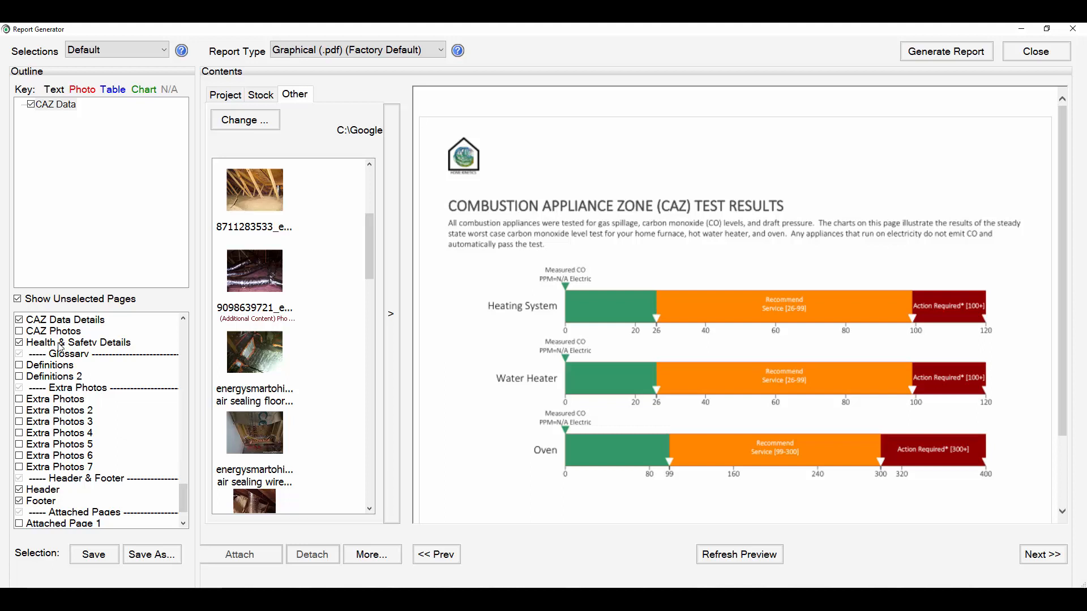
scroll(105, 471, down, 2)
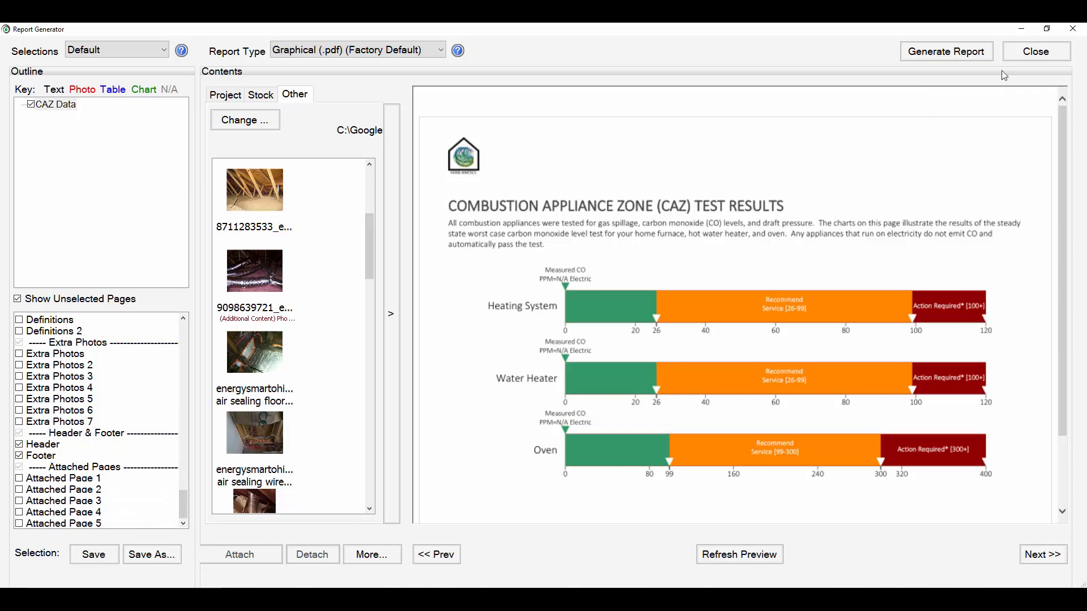
Generate the report and save it as a PDF in the Extras folder under the suggested file name.
click(945, 52)
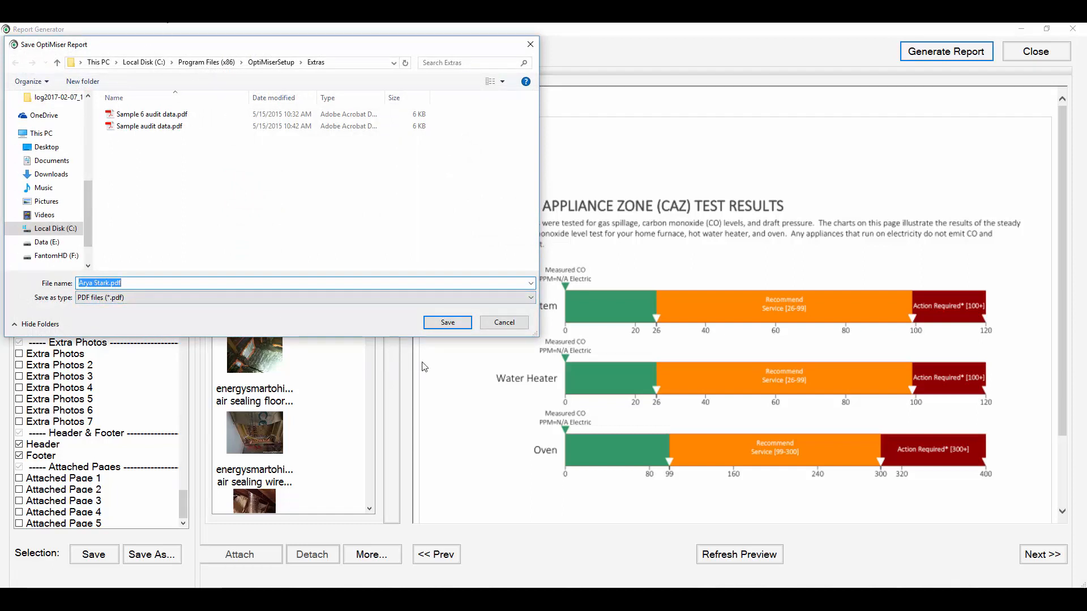
click(453, 327)
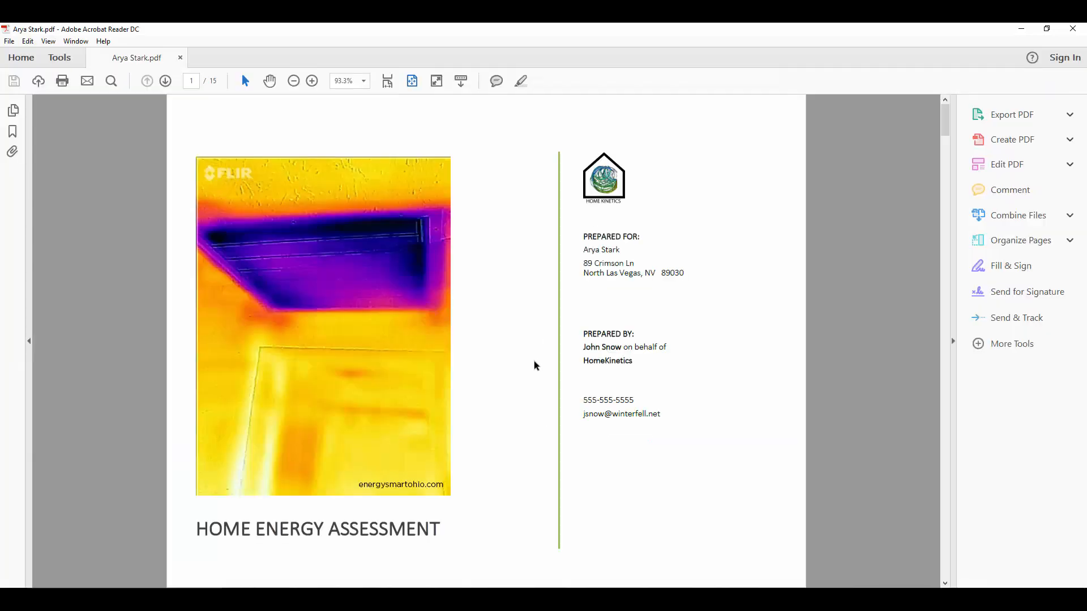
Review the generated PDF report from the cover through the energy efficiency estimates page, and close it.
scroll(537, 358, down, 1)
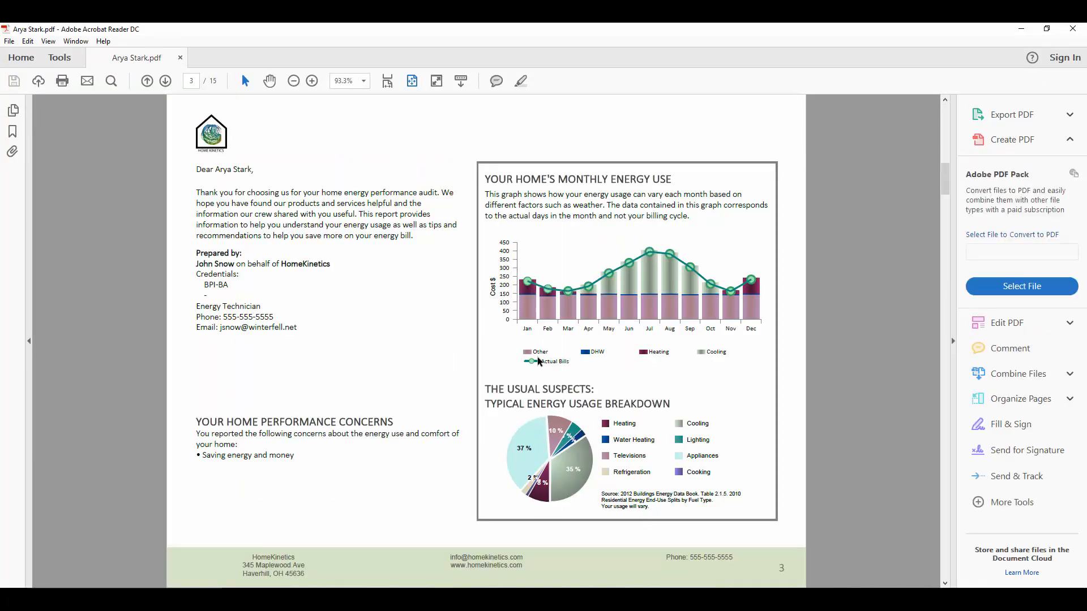
scroll(538, 360, up, 1)
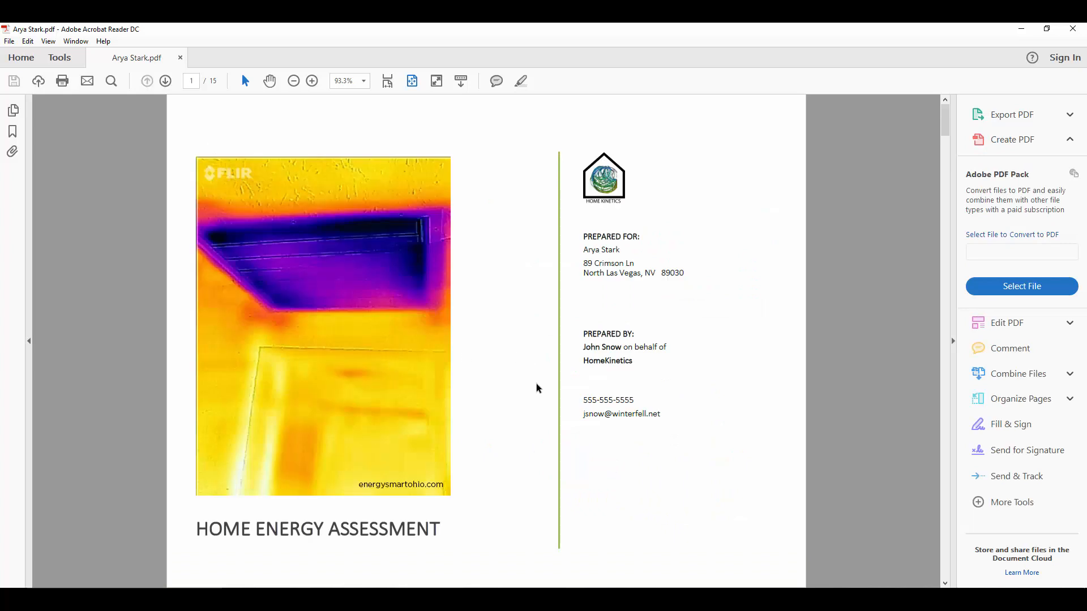
scroll(537, 387, down, 1)
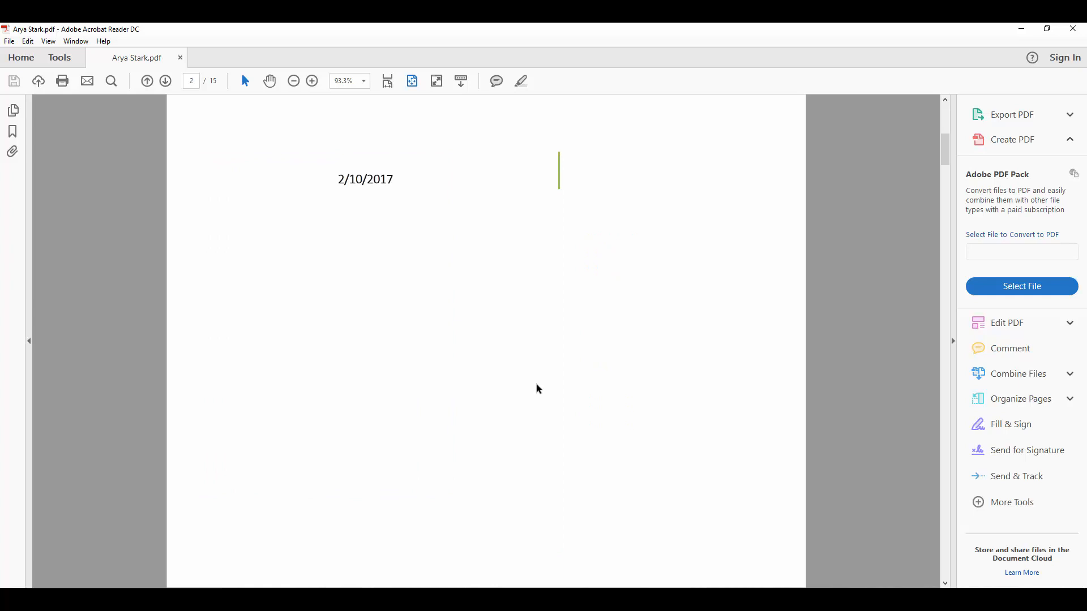
scroll(538, 389, down, 1)
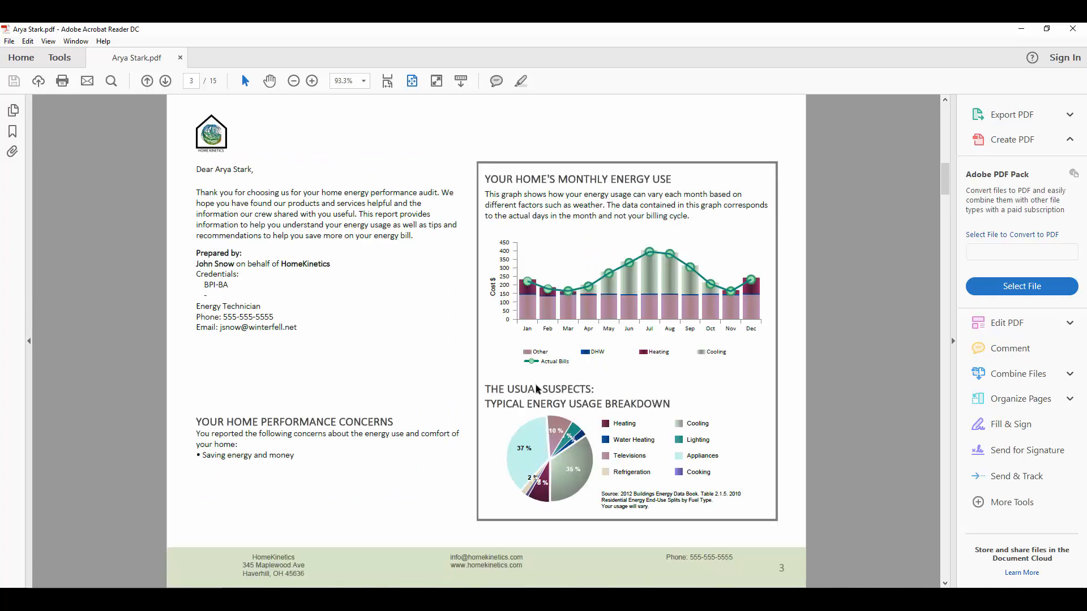
scroll(538, 389, down, 1)
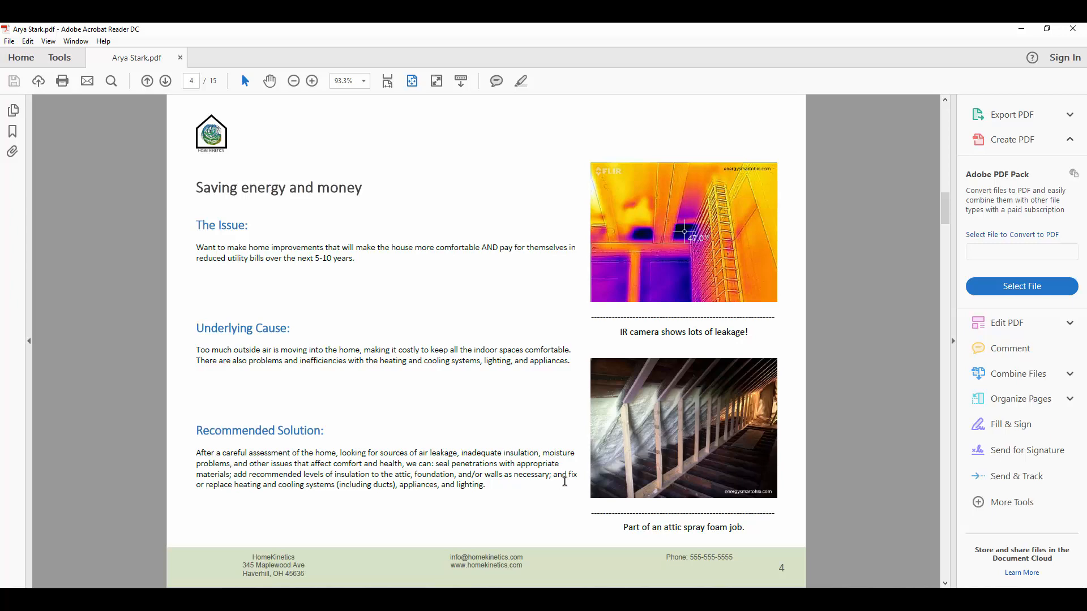
scroll(563, 478, down, 1)
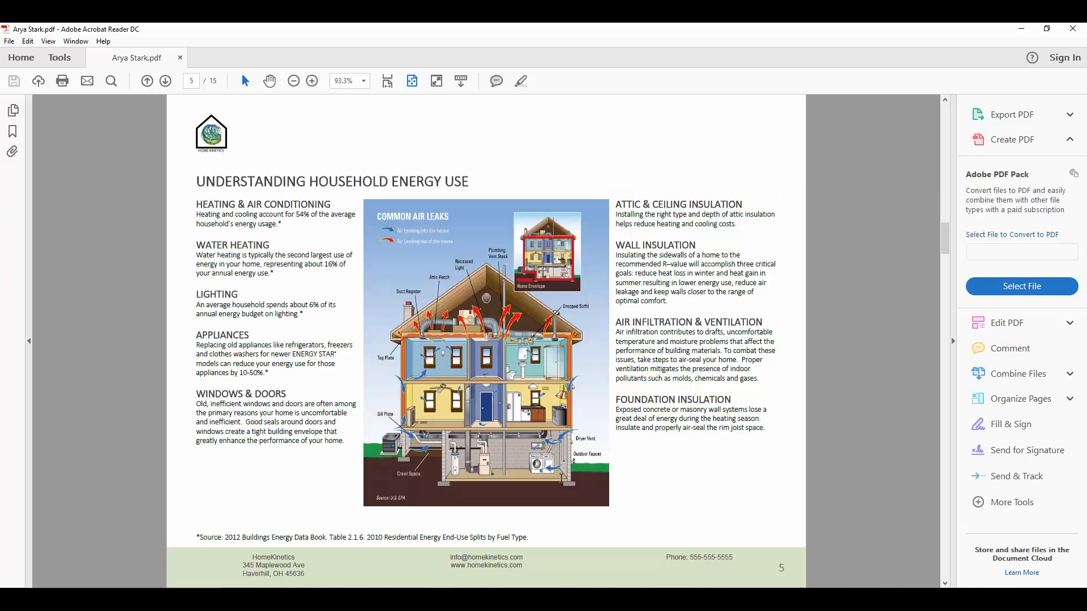
scroll(561, 478, down, 1)
scroll(561, 479, down, 3)
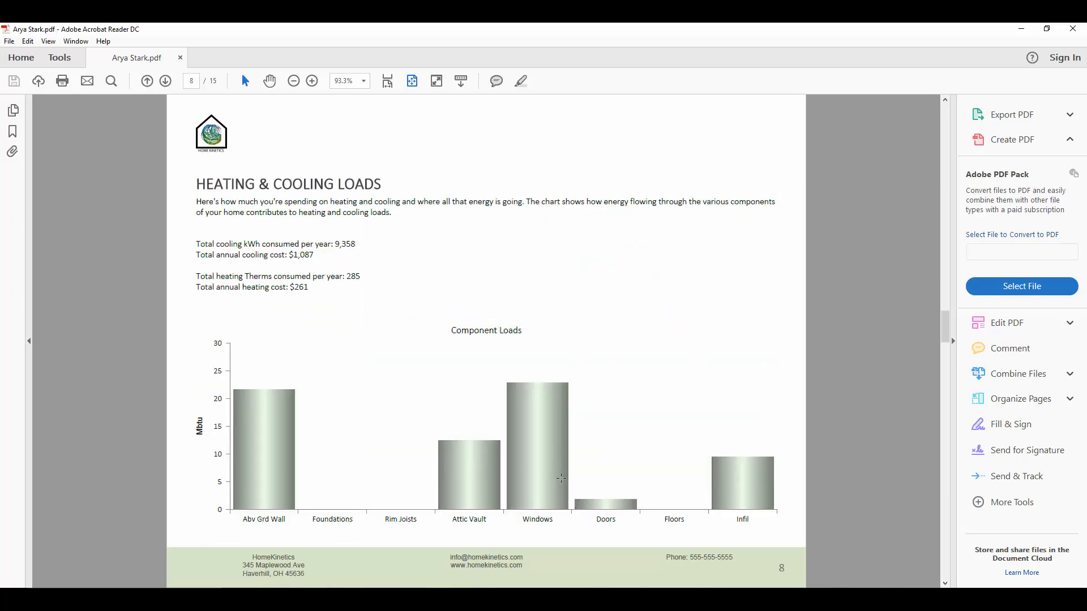
scroll(561, 479, down, 3)
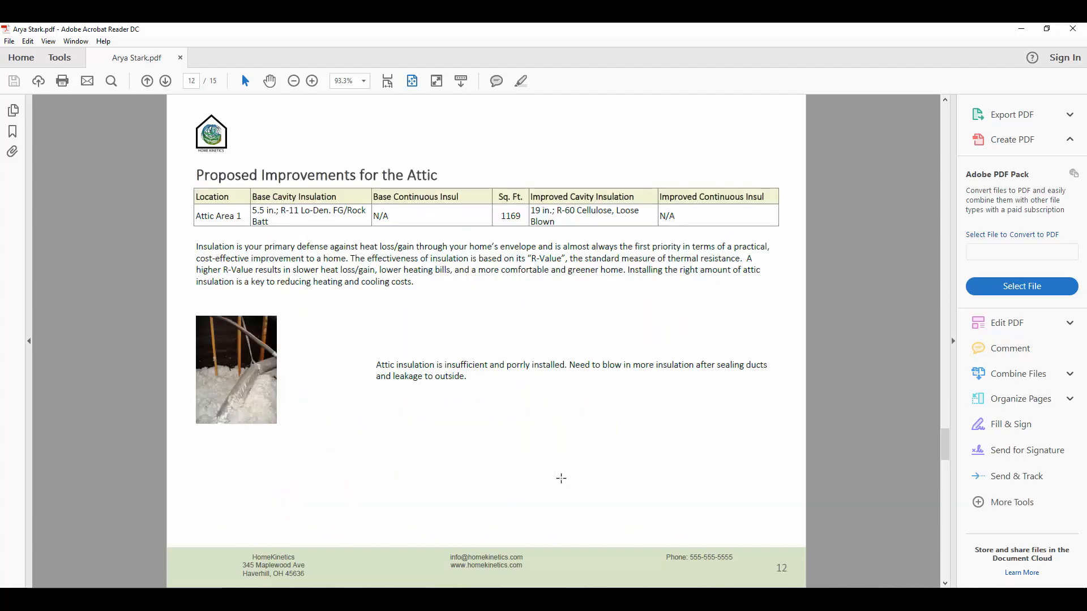
scroll(561, 479, down, 1)
scroll(561, 479, down, 2)
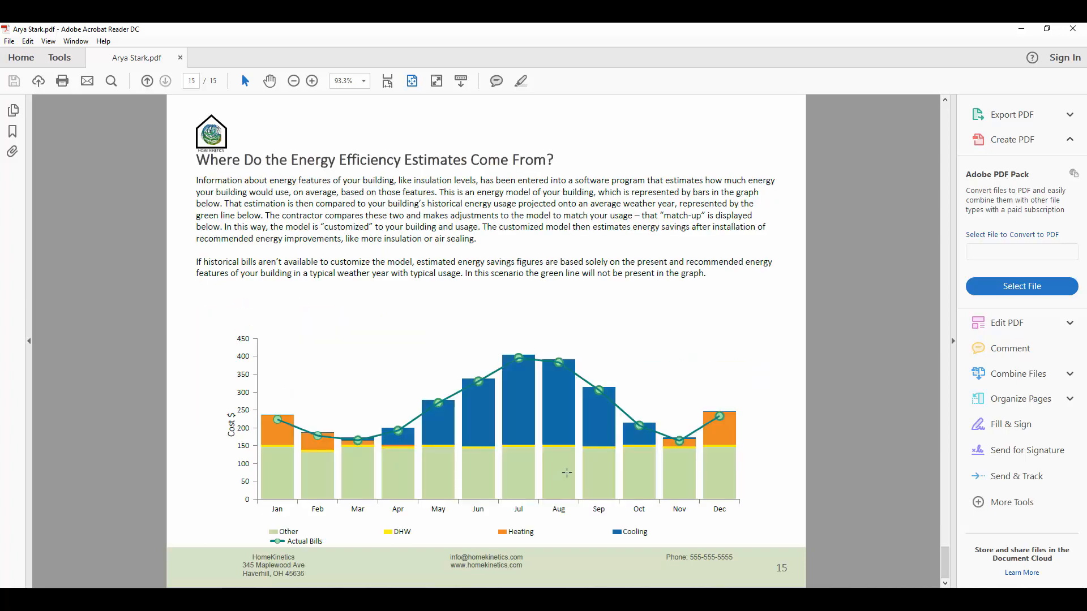
click(1072, 29)
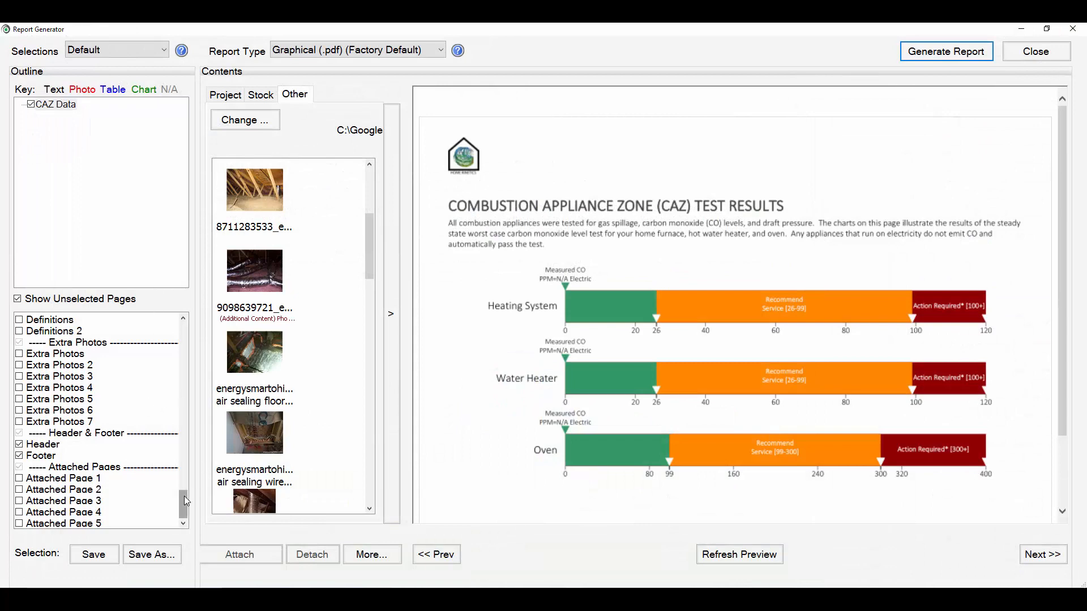
Replace the cover page photo with "energysmartohio.com flir bath fan heat loss.jpg" from the other photos folder.
drag(183, 503, 179, 327)
click(40, 320)
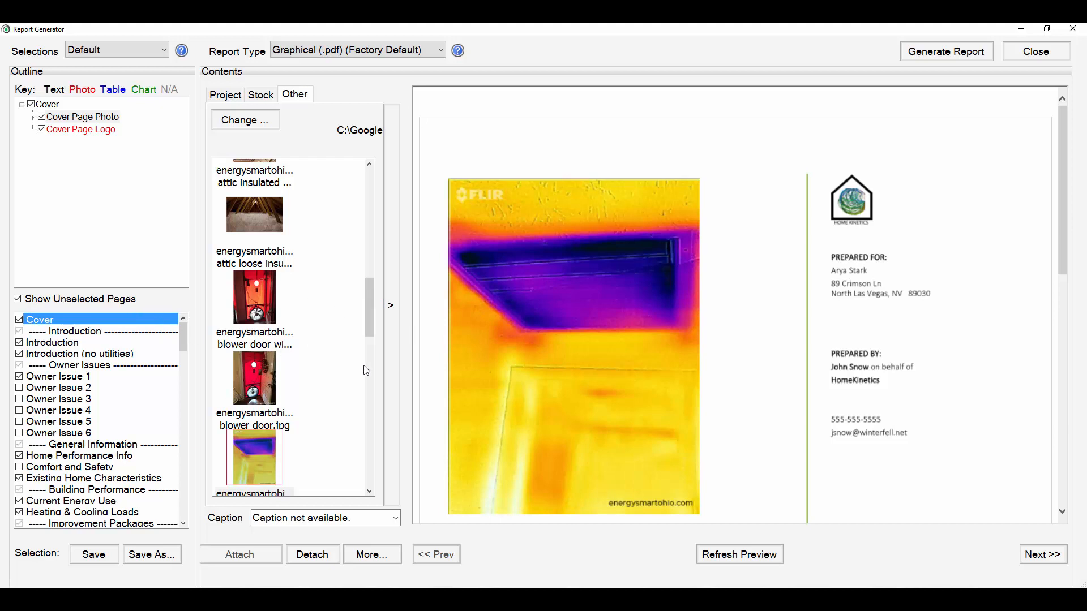
scroll(320, 374, down, 2)
scroll(320, 376, down, 2)
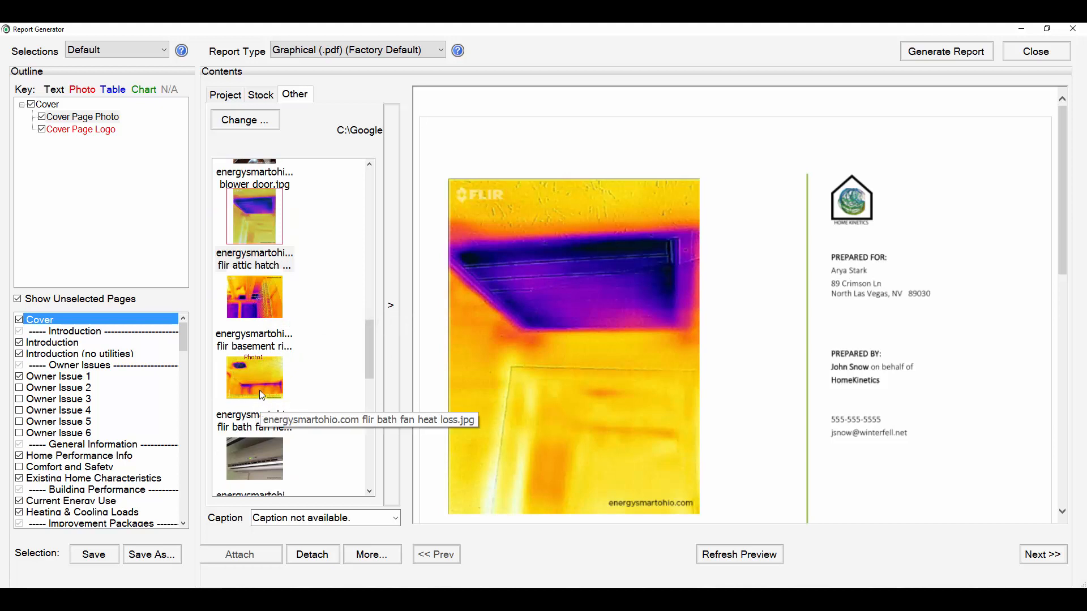
drag(263, 395, 104, 123)
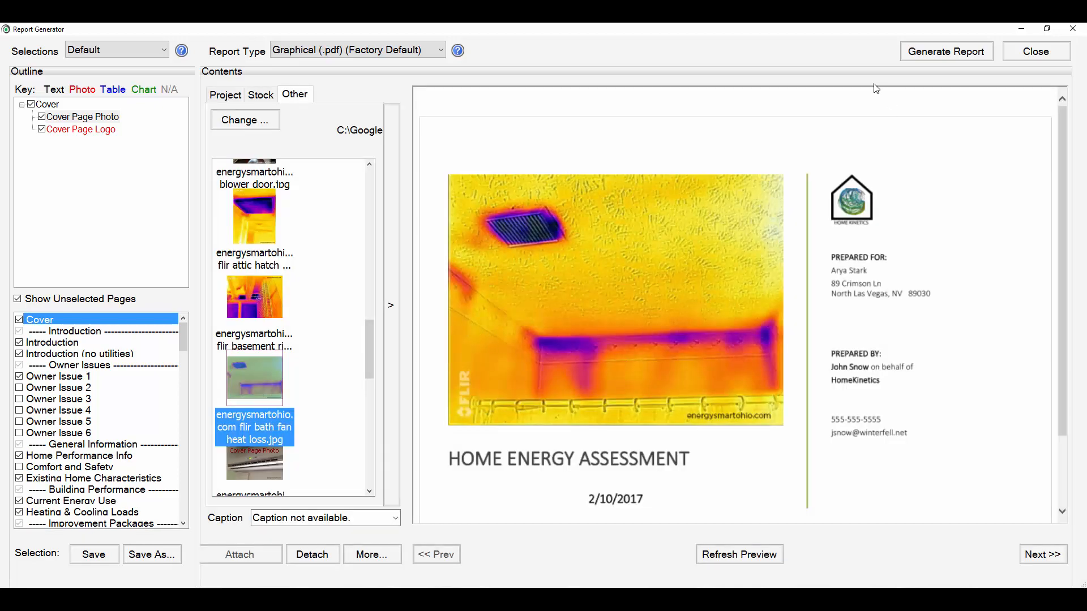
Regenerate the PDF report in the Extras folder, overwriting the existing file of the suggested name, check its cover page and close it.
click(918, 50)
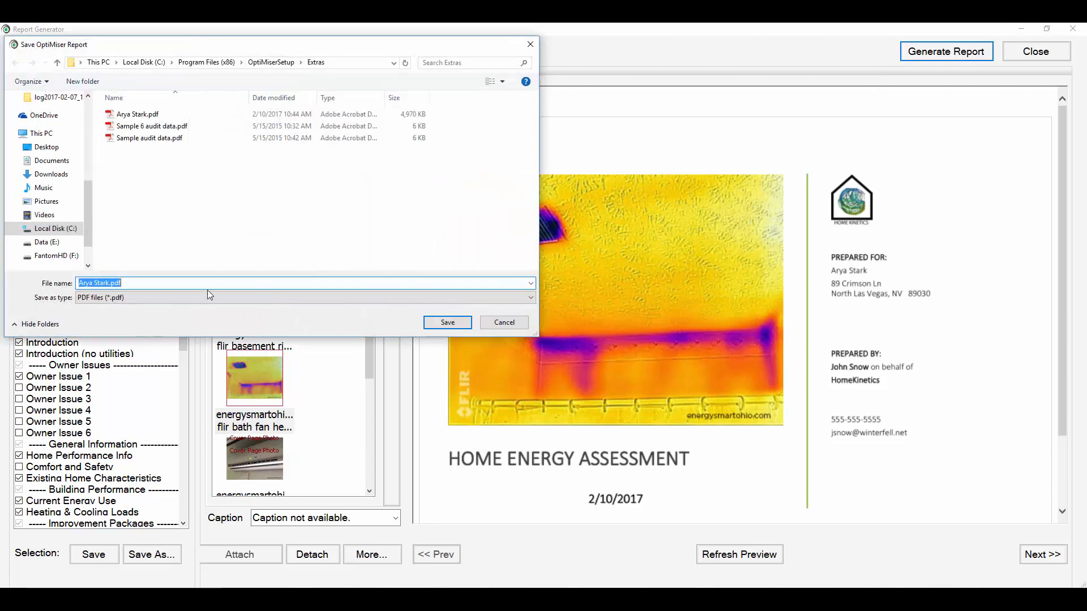
click(438, 323)
click(577, 310)
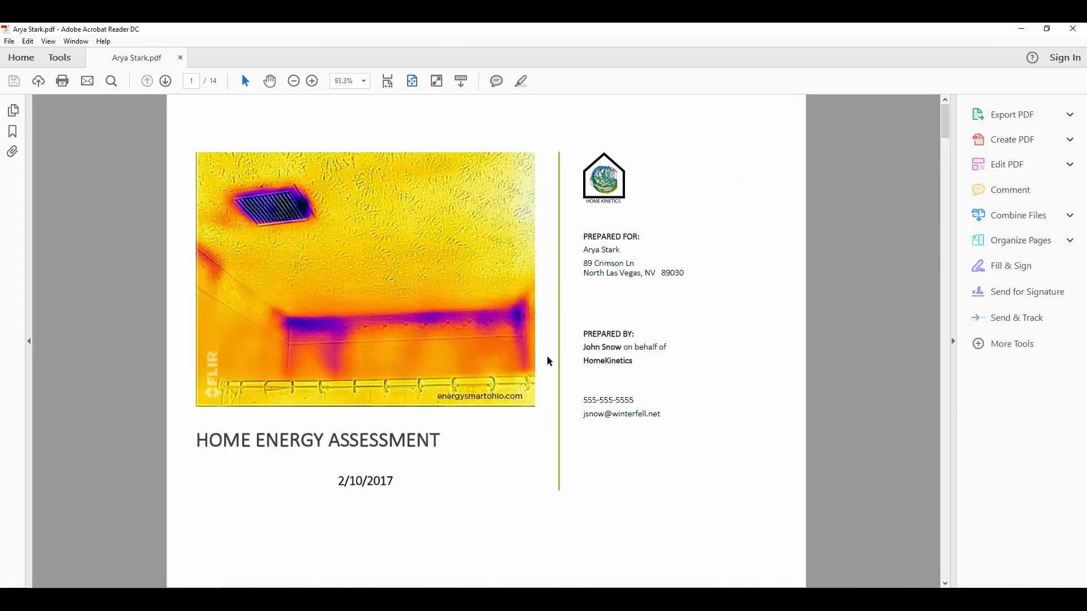
scroll(565, 362, down, 1)
scroll(565, 364, up, 1)
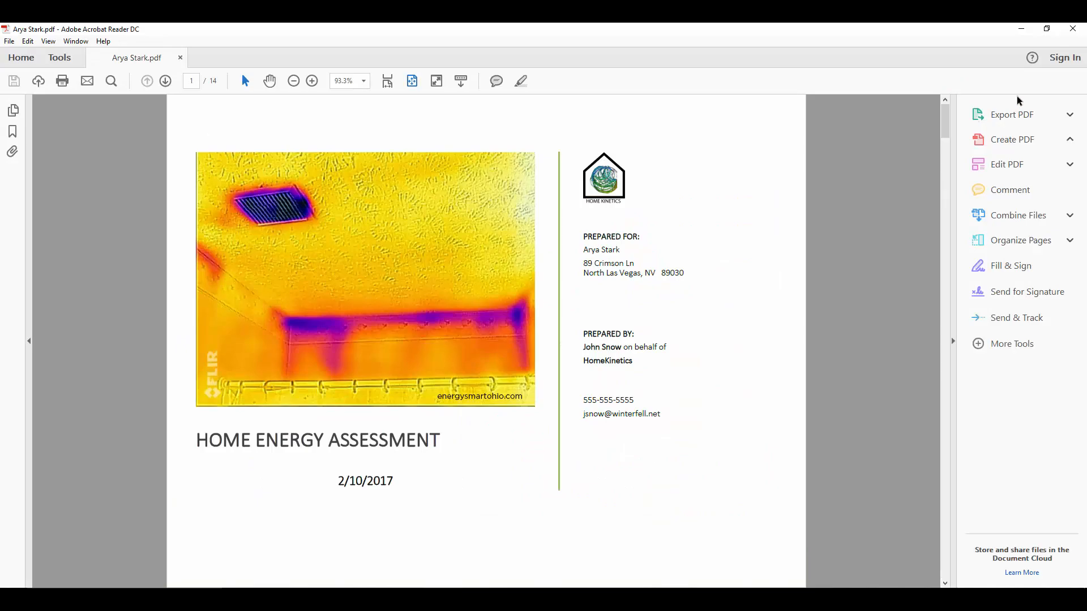
click(1072, 29)
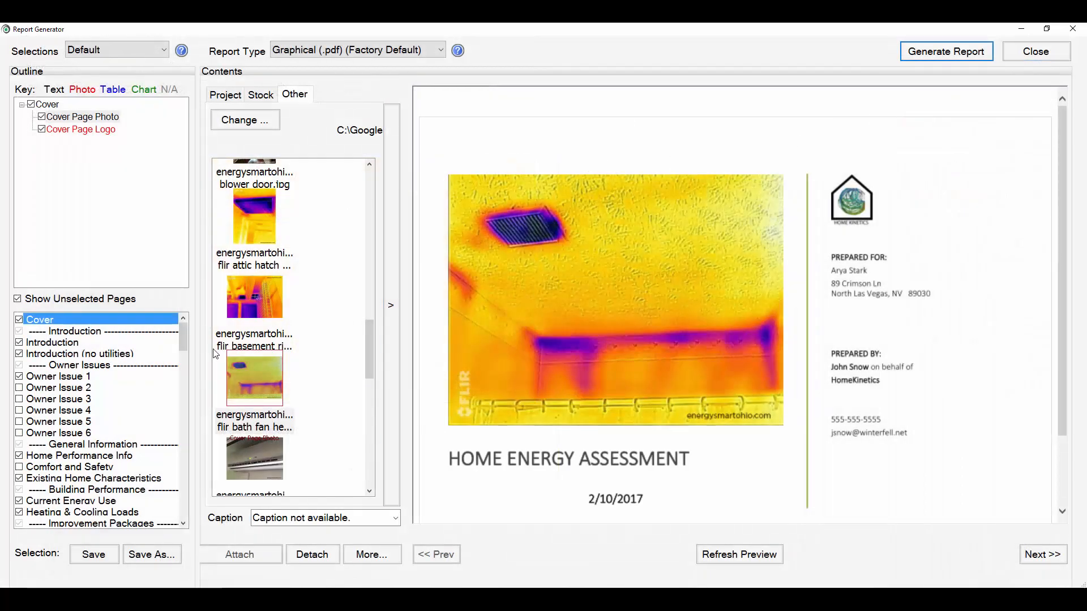
Preview the Table/Photo page under Attic & Ceiling, and close the report generator.
drag(185, 345, 195, 375)
click(49, 455)
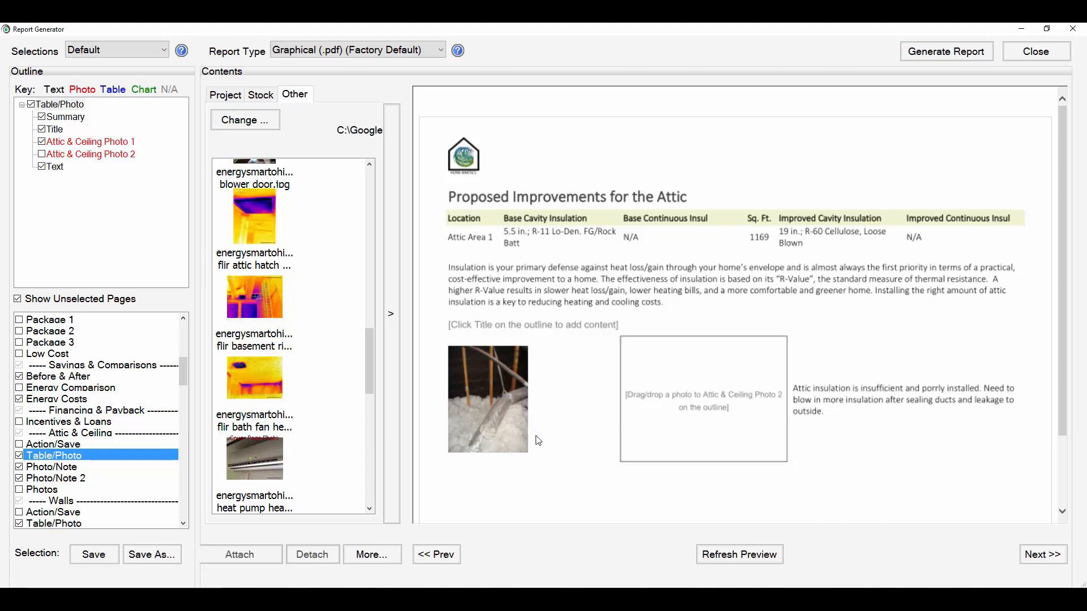
click(1024, 59)
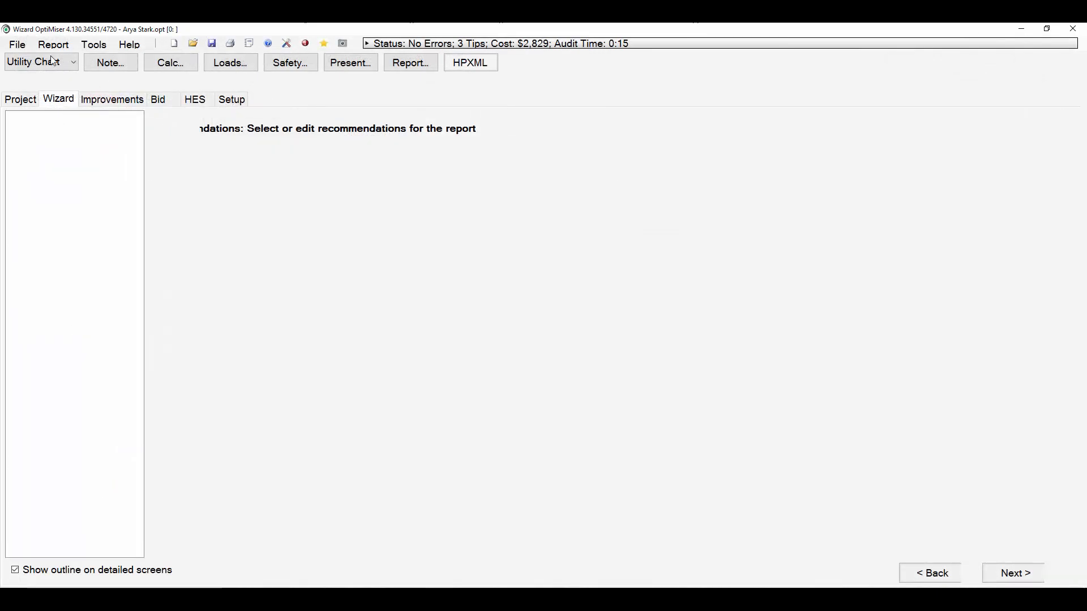
Open the report template for editing and select Attic & Ceiling Photo 1 within the Table/Photo page's additional content.
click(52, 48)
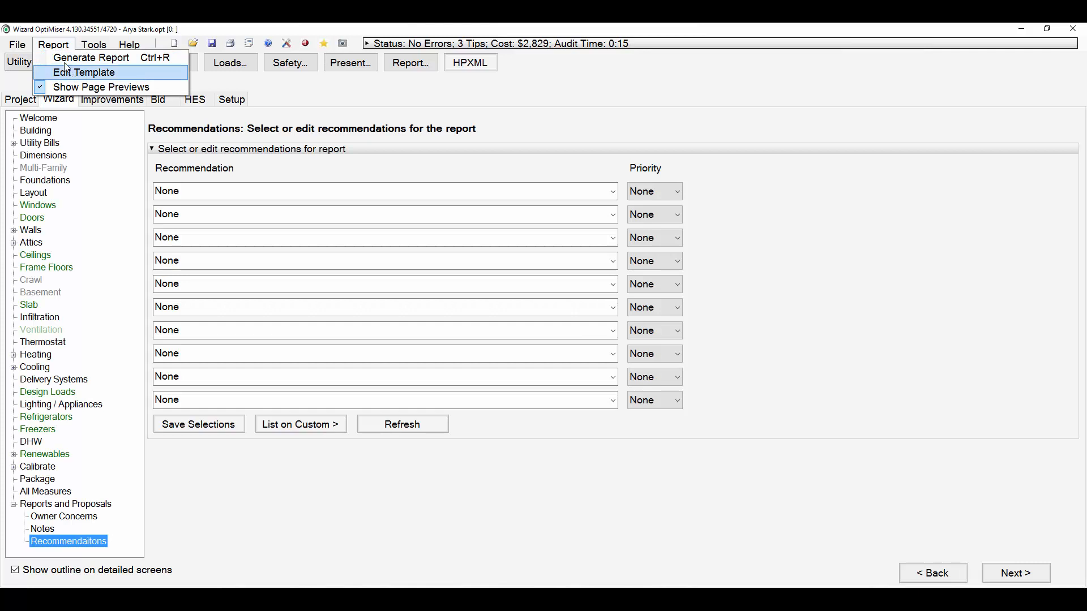
click(70, 77)
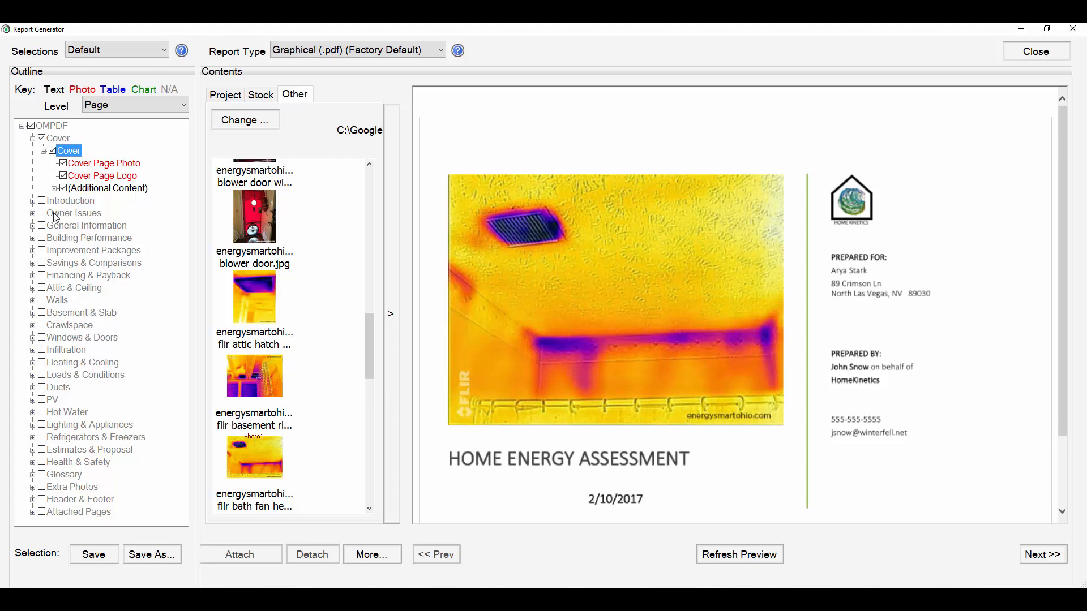
click(33, 288)
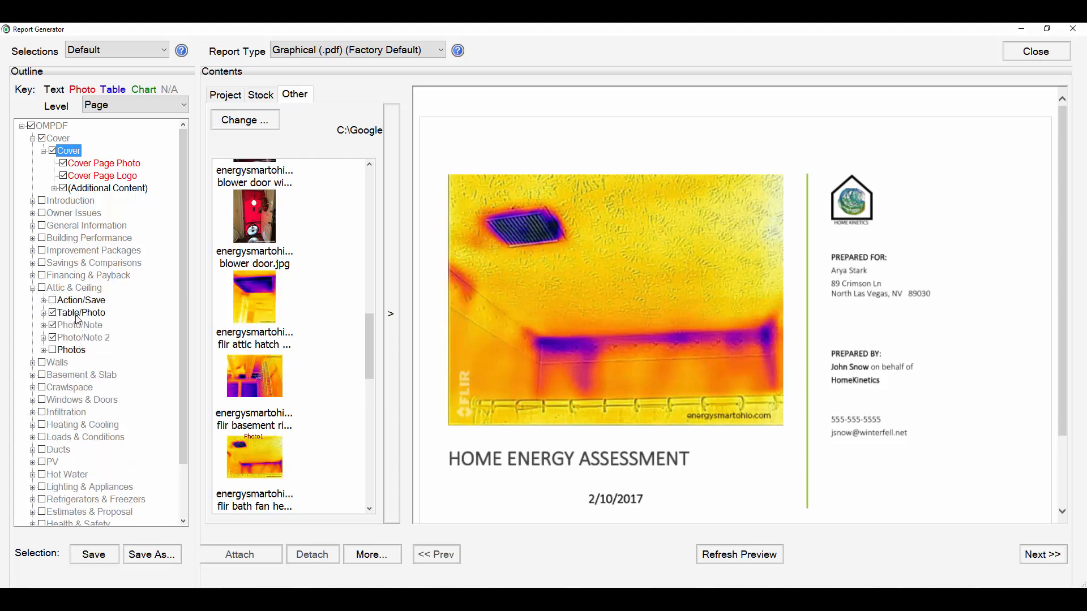
click(44, 313)
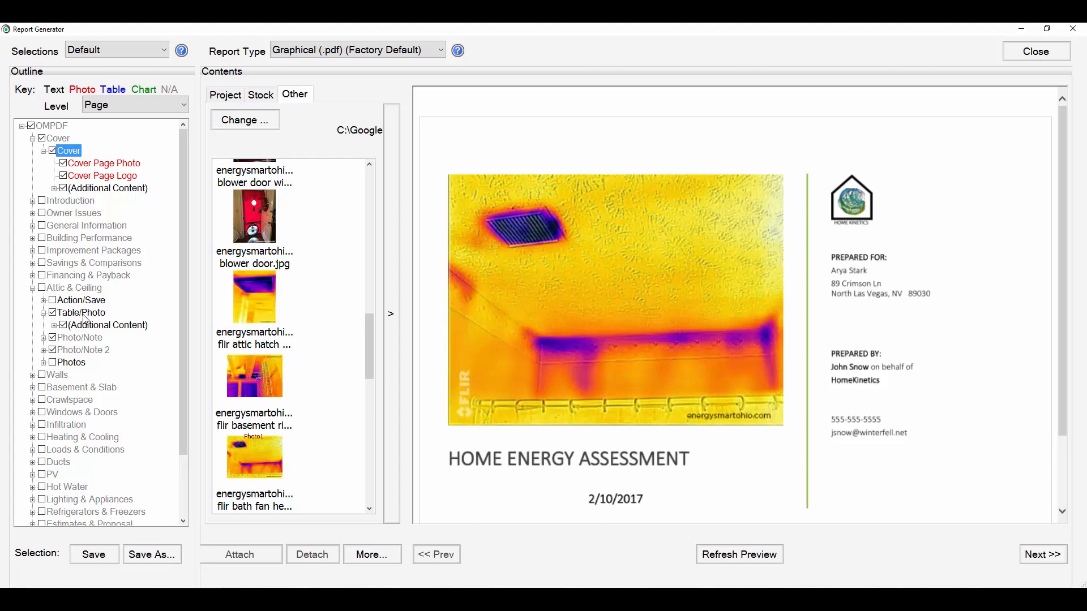
click(54, 325)
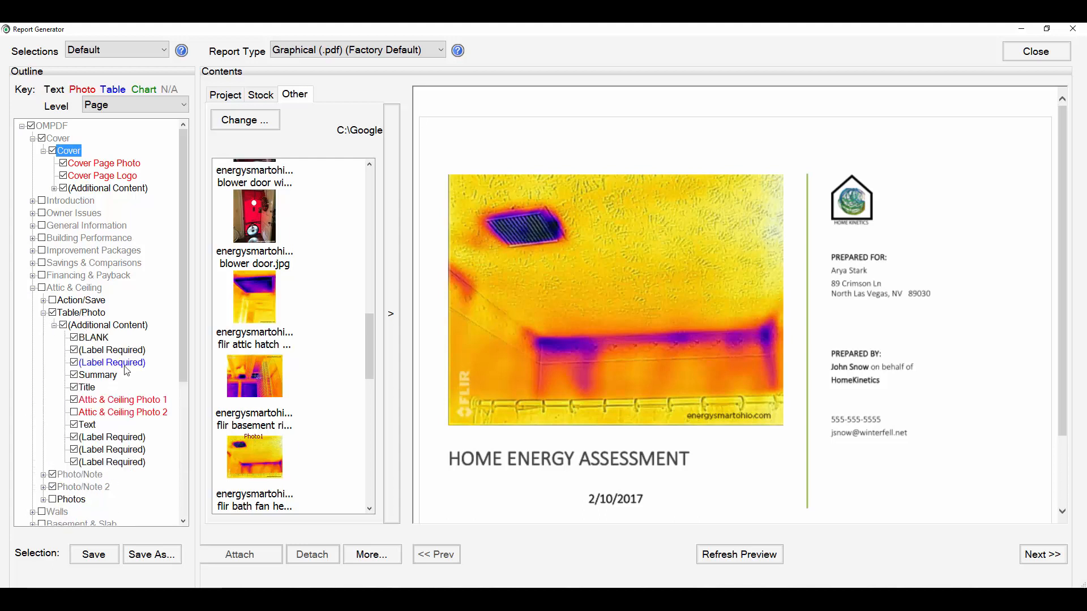
click(111, 402)
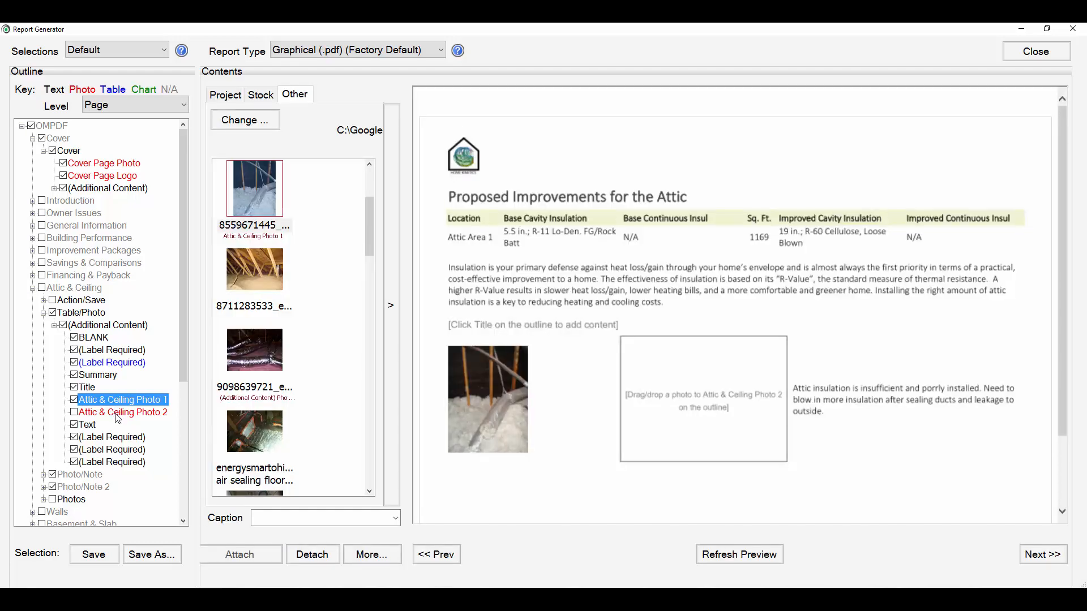
Attach the attic loose insulation photo to Attic & Ceiling Photo 2 as the default for the Graphical (.pdf) (Factory Default) report.
click(116, 415)
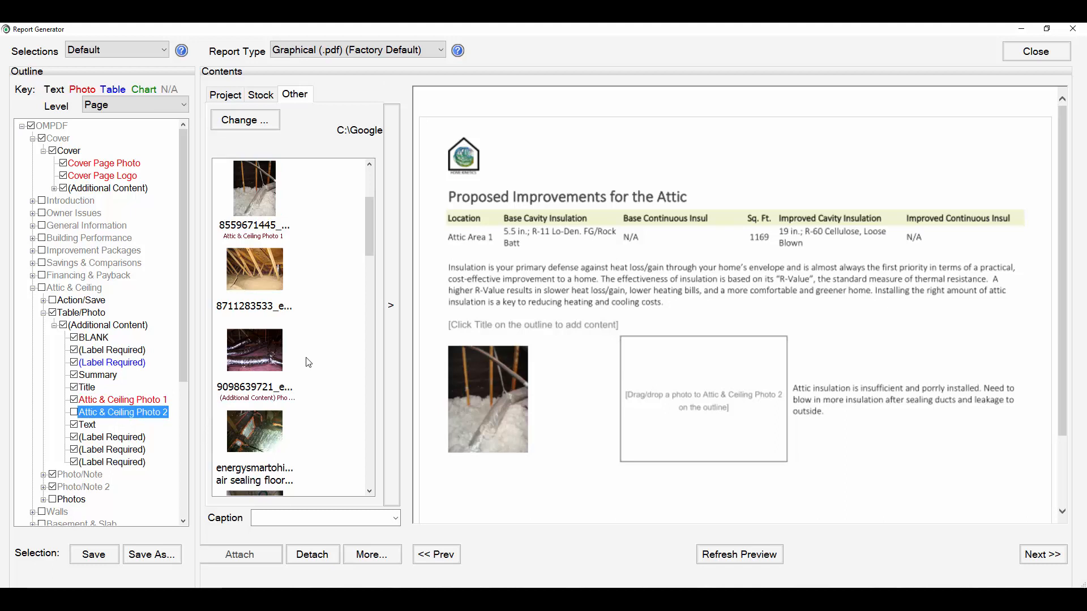
scroll(308, 326, up, 3)
scroll(308, 326, up, 1)
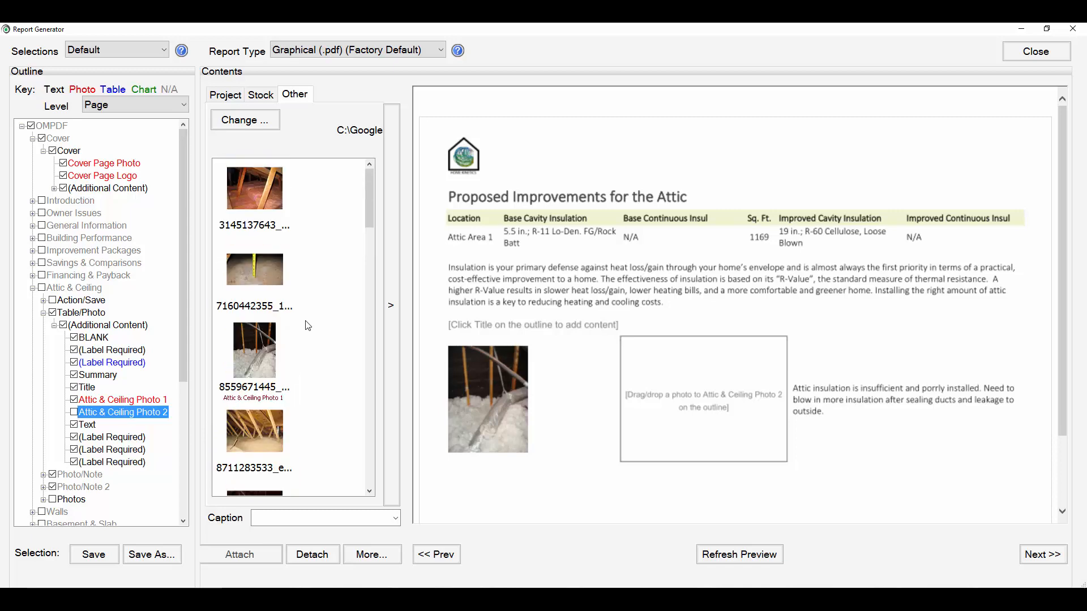
scroll(310, 329, down, 10)
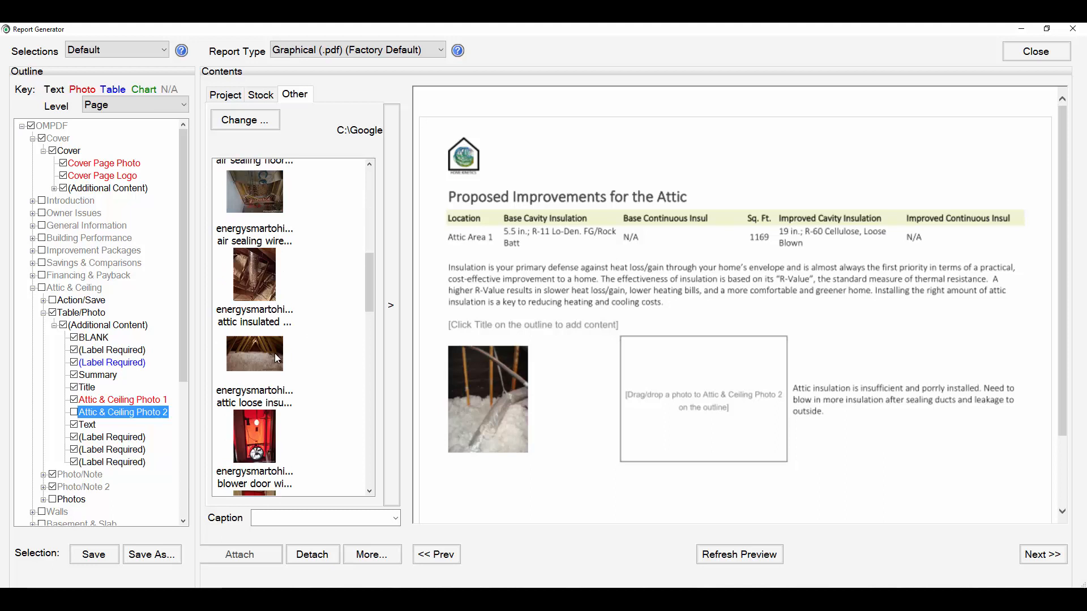
drag(264, 359, 160, 422)
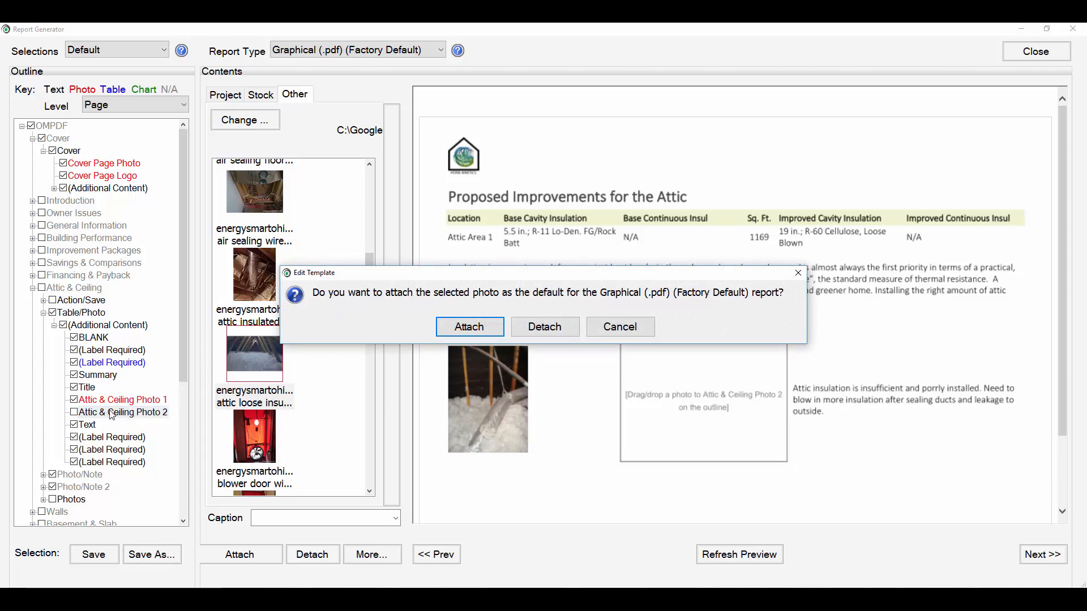
click(449, 323)
click(486, 327)
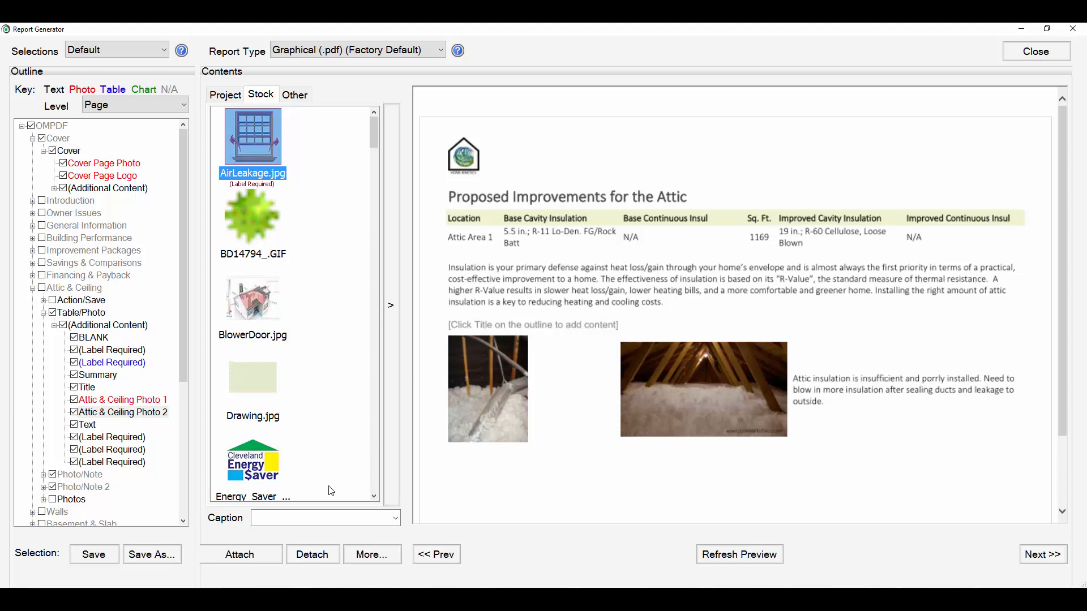
Caption Attic & Ceiling Photo 2 "This is what your attic should look like.", refresh the preview and close the template editor.
click(133, 414)
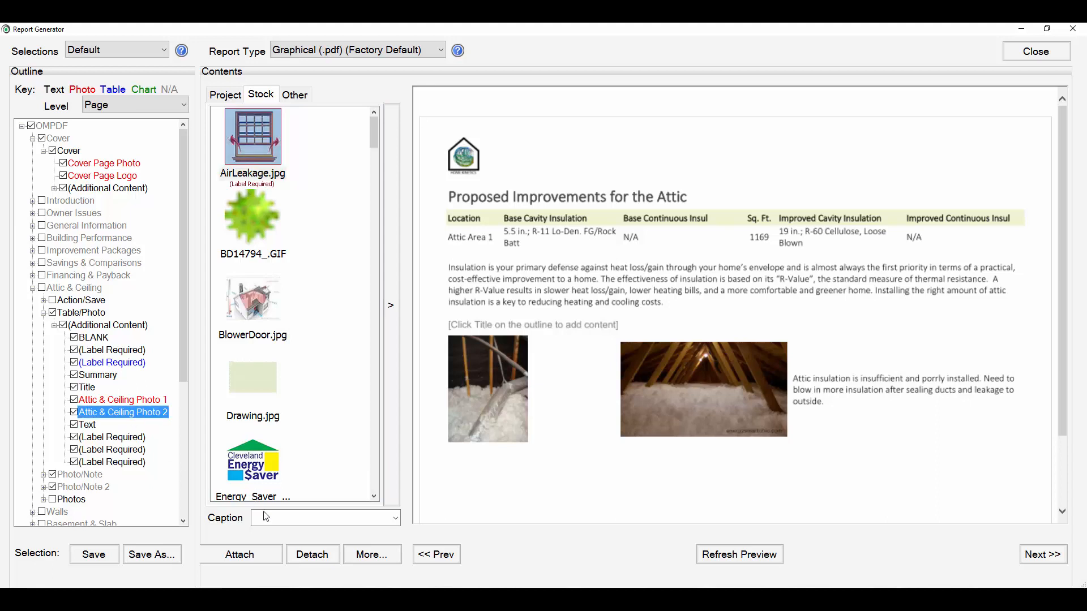
click(386, 511)
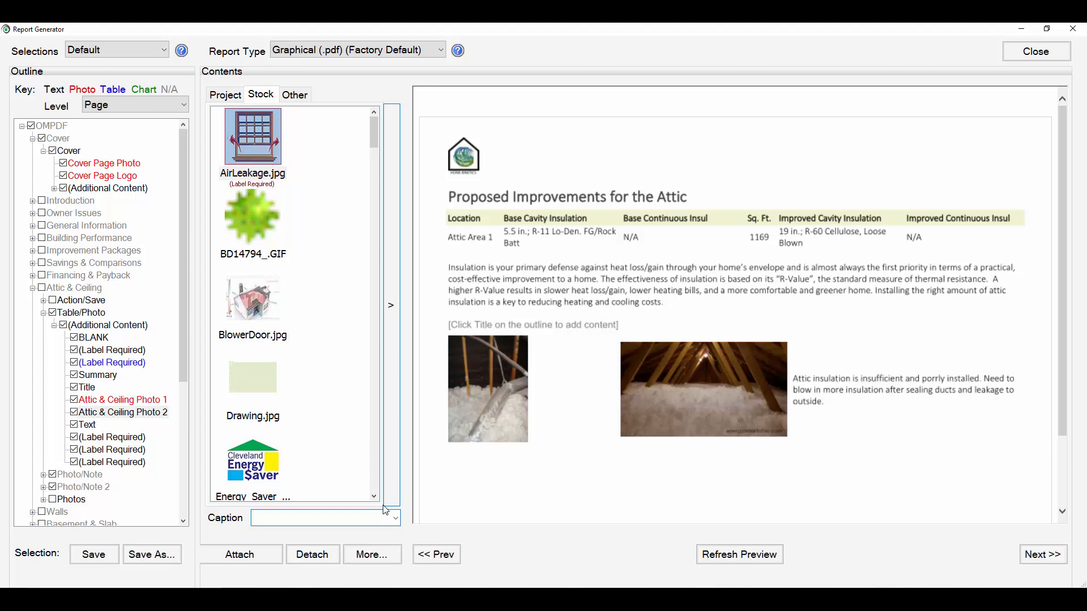
text(This is what )
text(your attic should)
text( look lik)
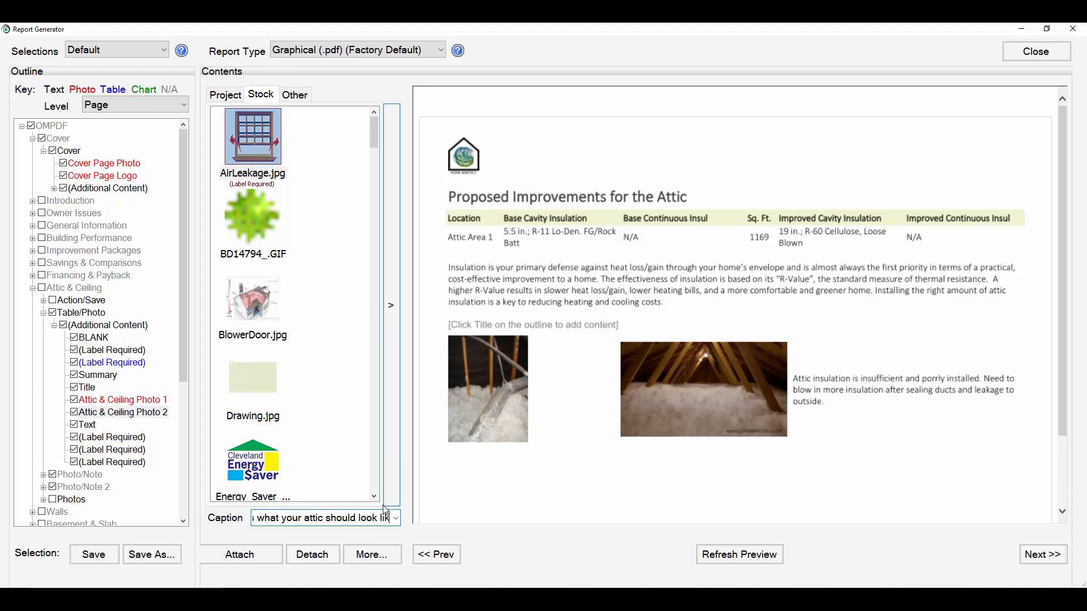
text(e.)
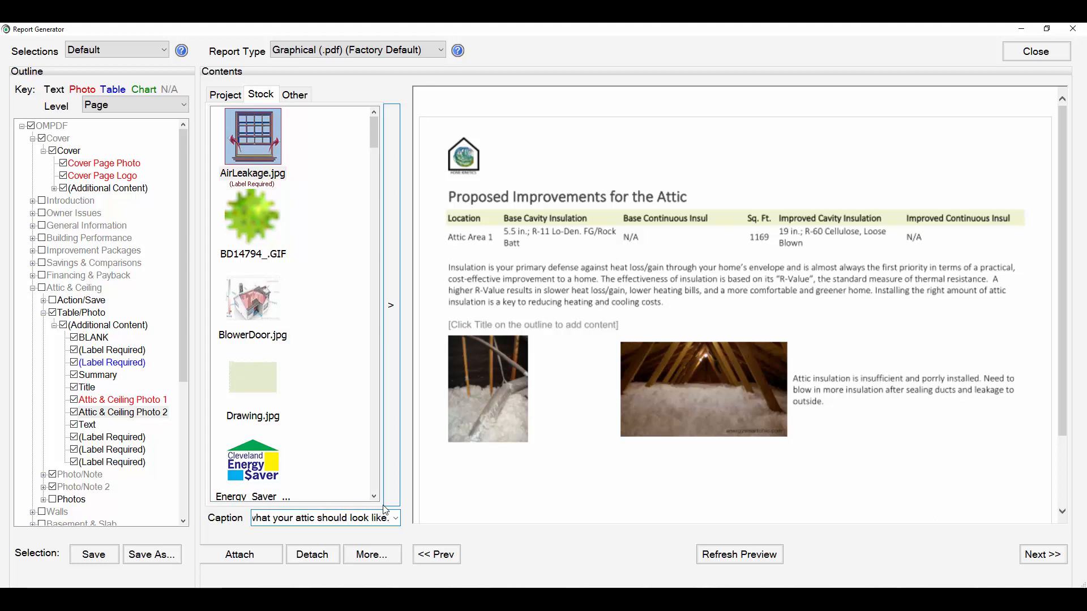
click(705, 555)
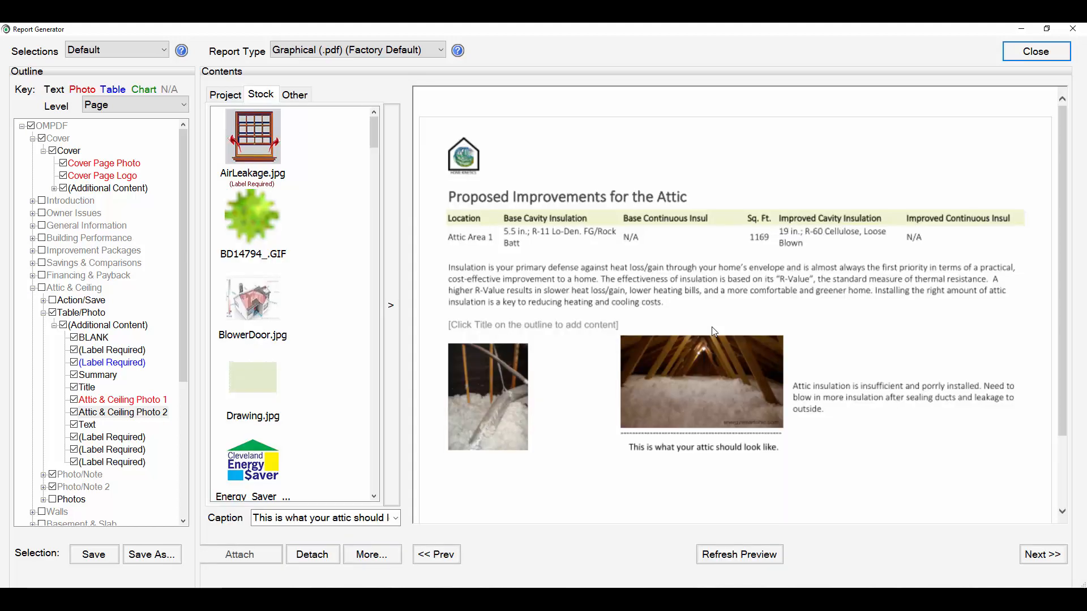
click(1036, 52)
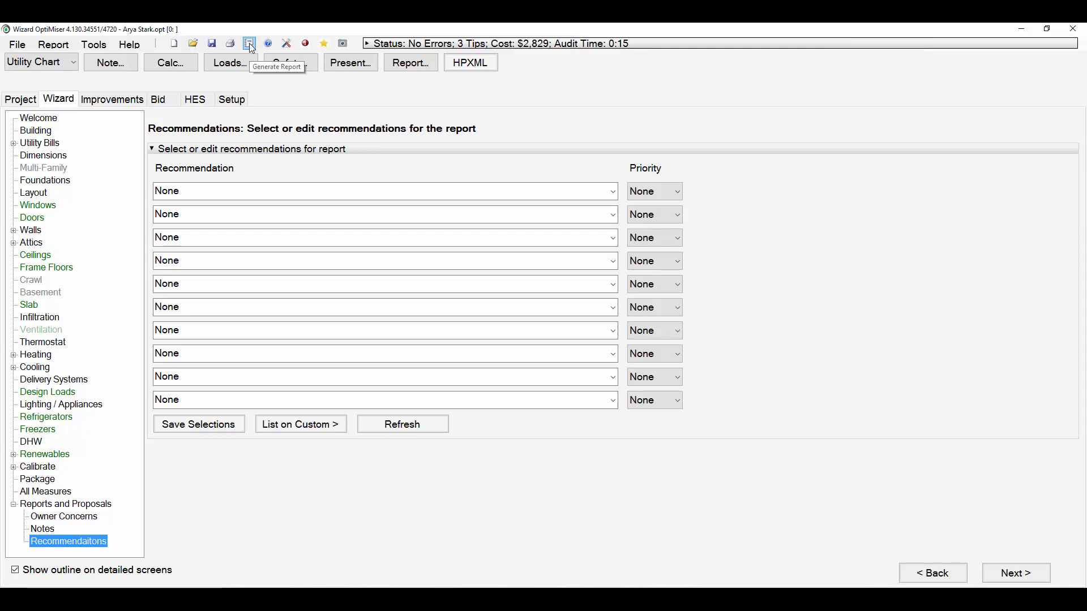
Reopen the report generator, look over the saved selection sets and the list of report pages, and close it.
click(249, 43)
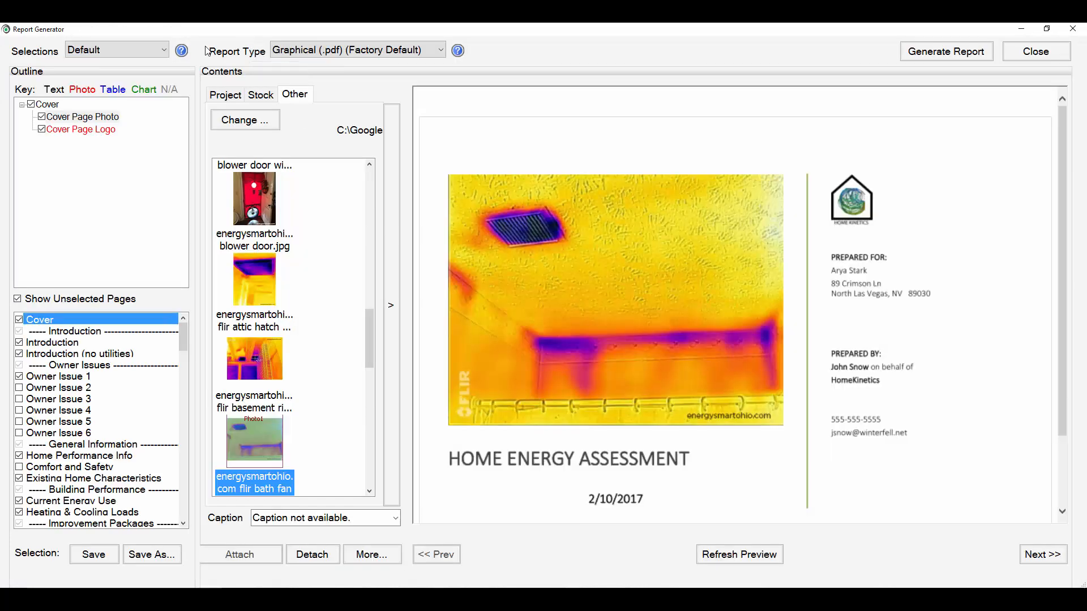
click(154, 55)
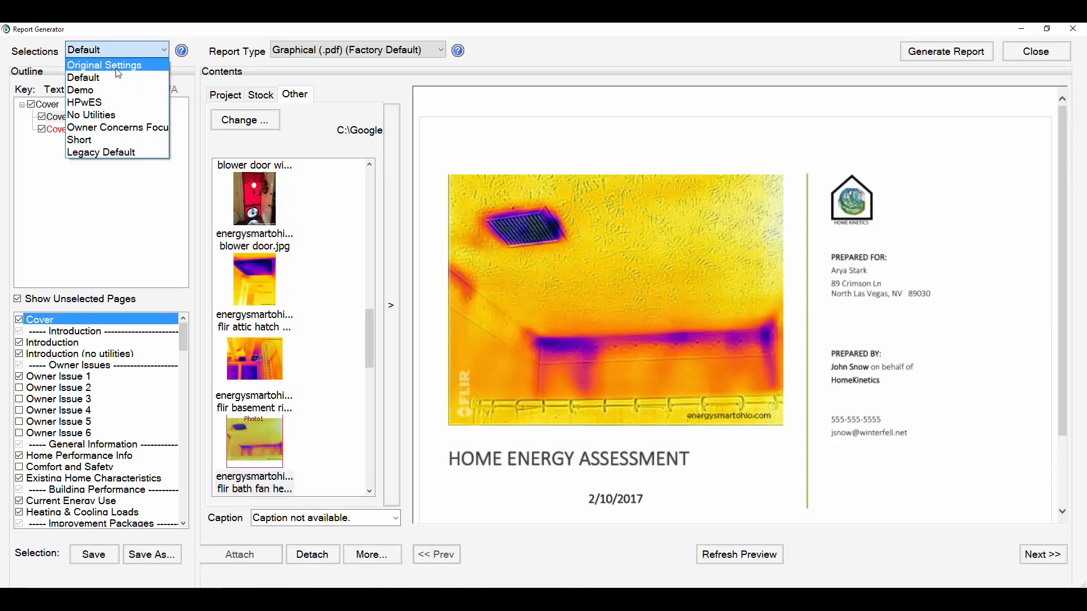
click(518, 51)
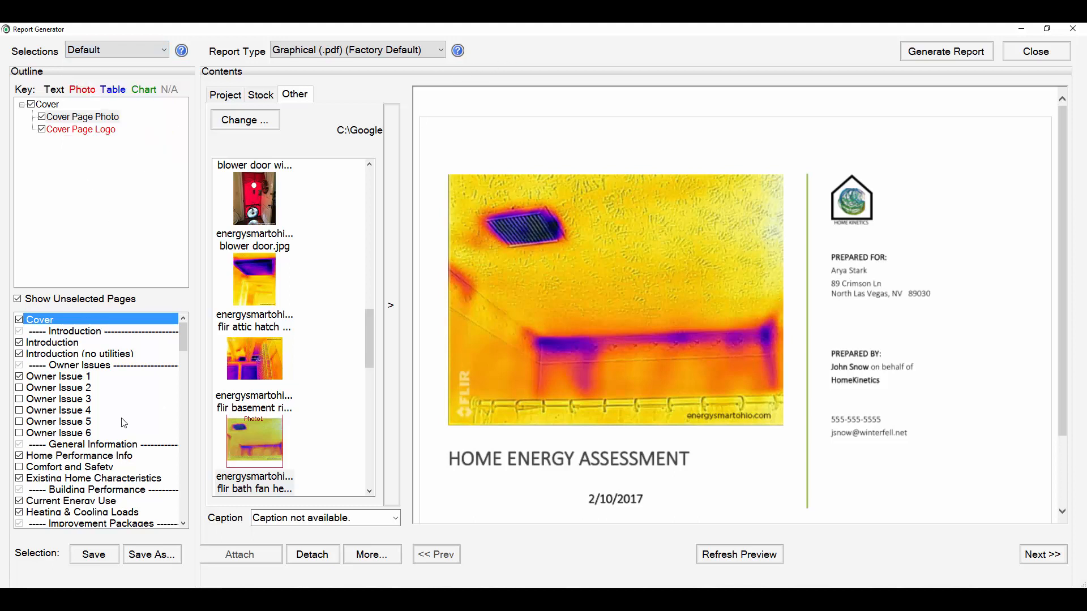
scroll(123, 424, down, 2)
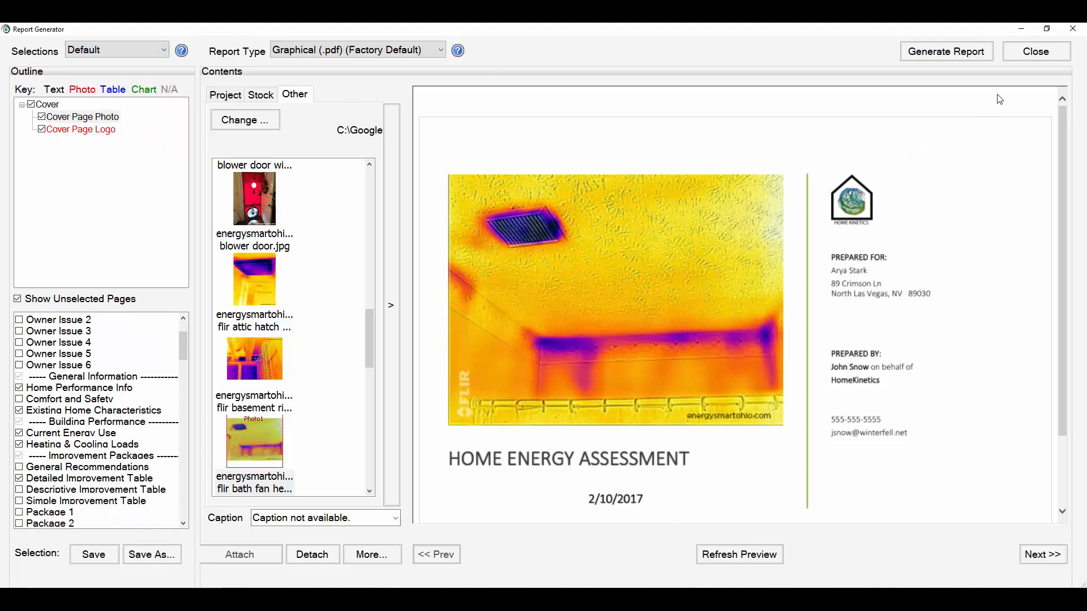
click(1027, 52)
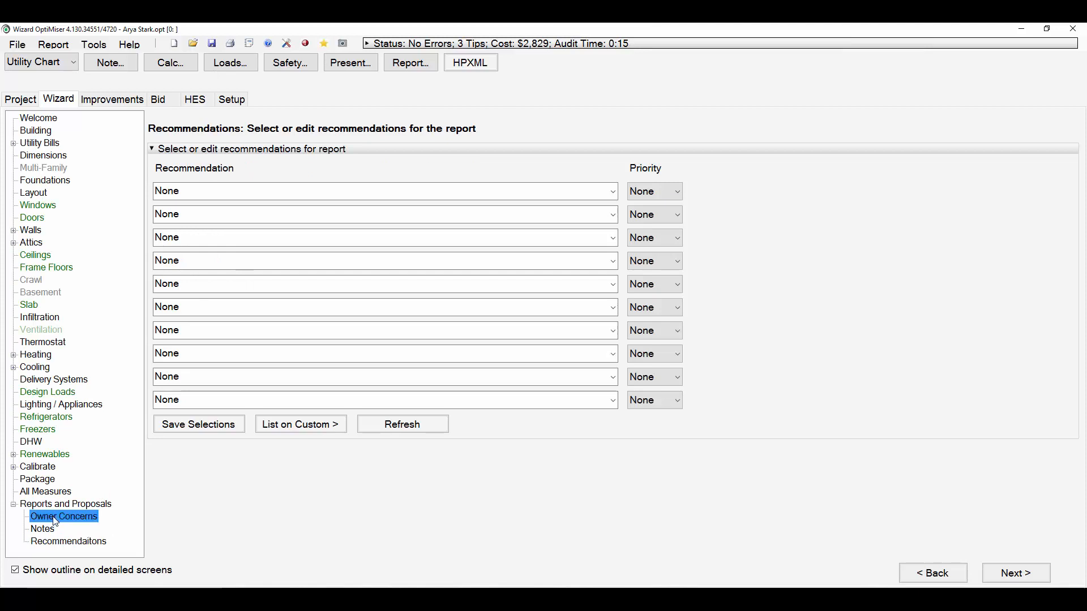
Review the owner concerns, the report notes and the full attic notes memo, closing the memo without changes.
click(63, 517)
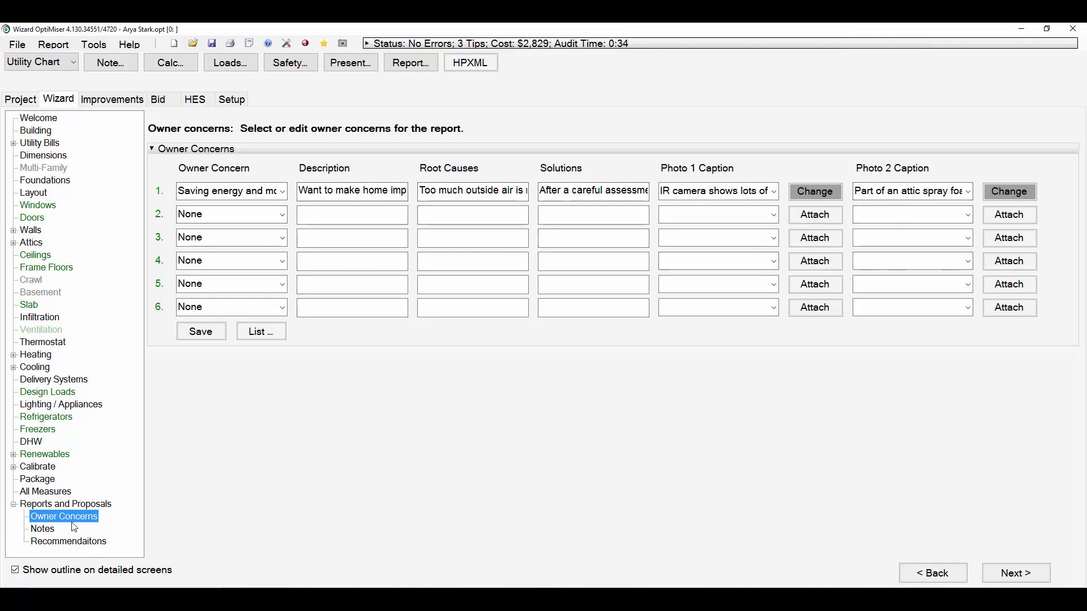
click(50, 529)
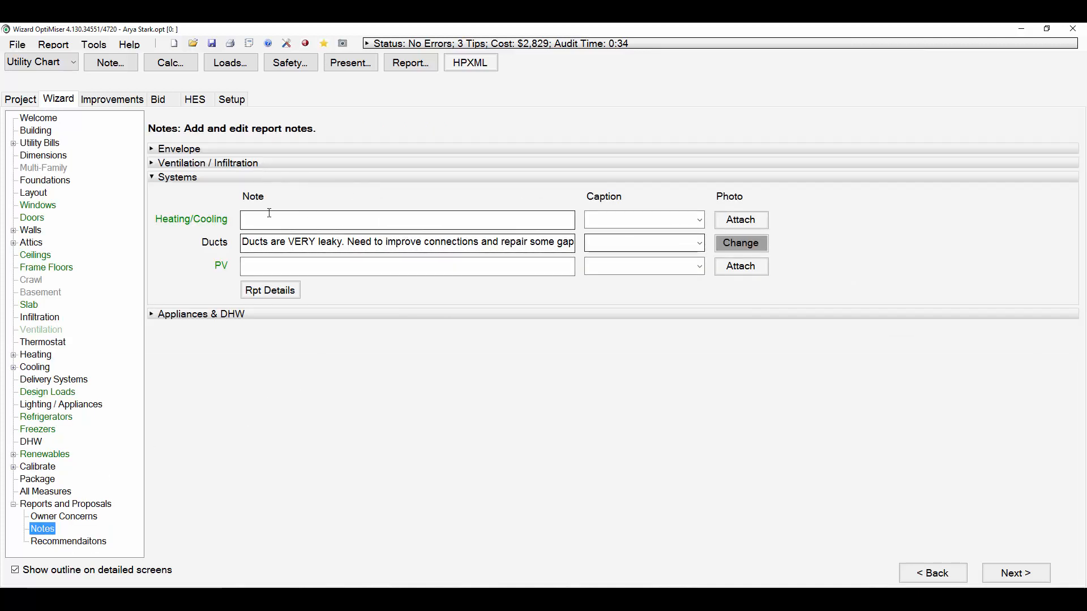
click(33, 244)
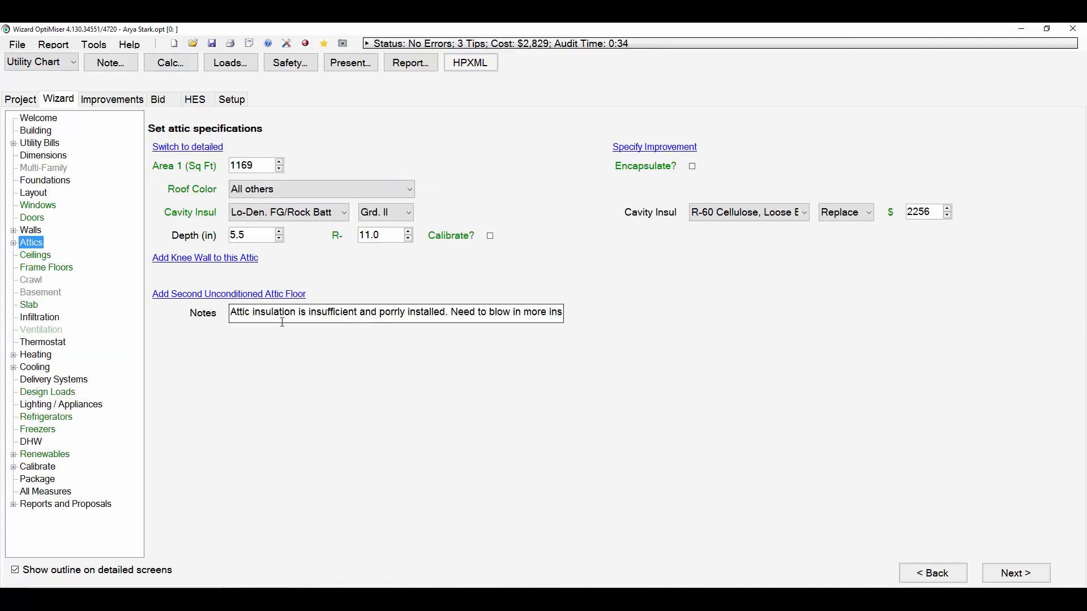
double_click(303, 320)
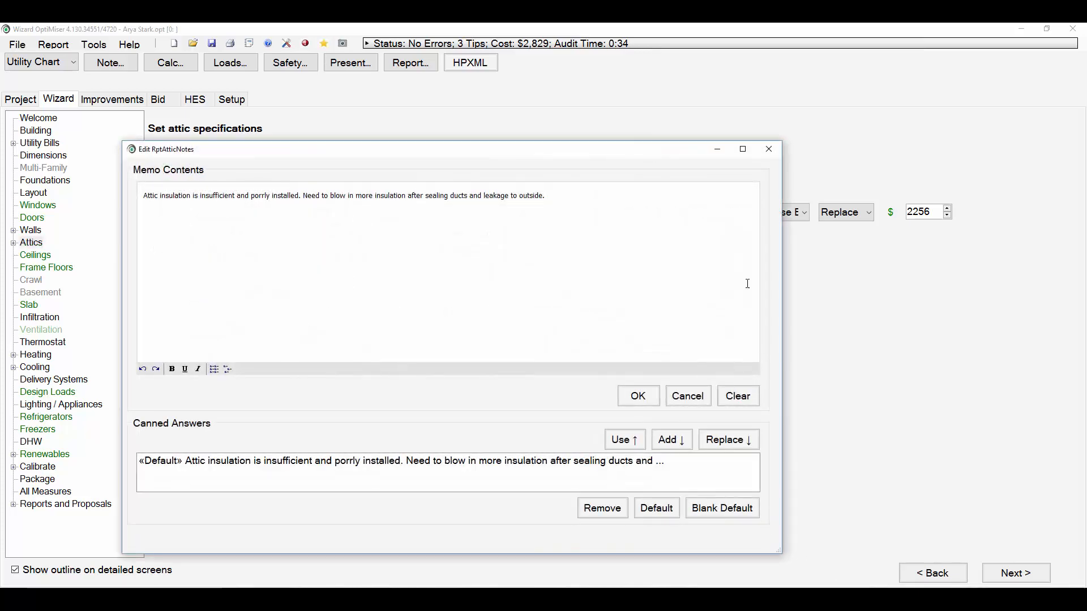
click(769, 149)
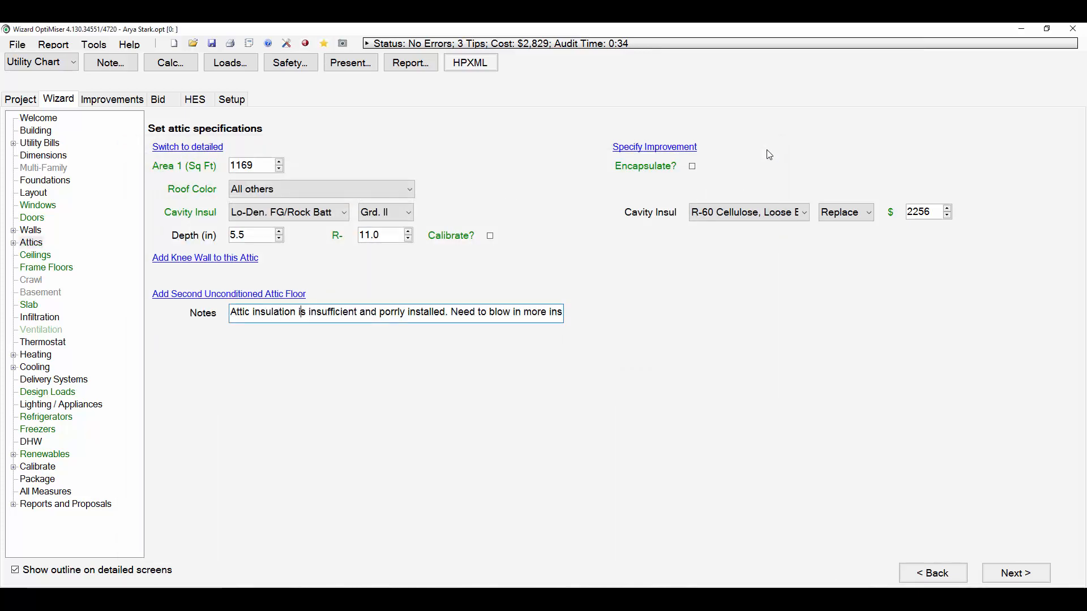